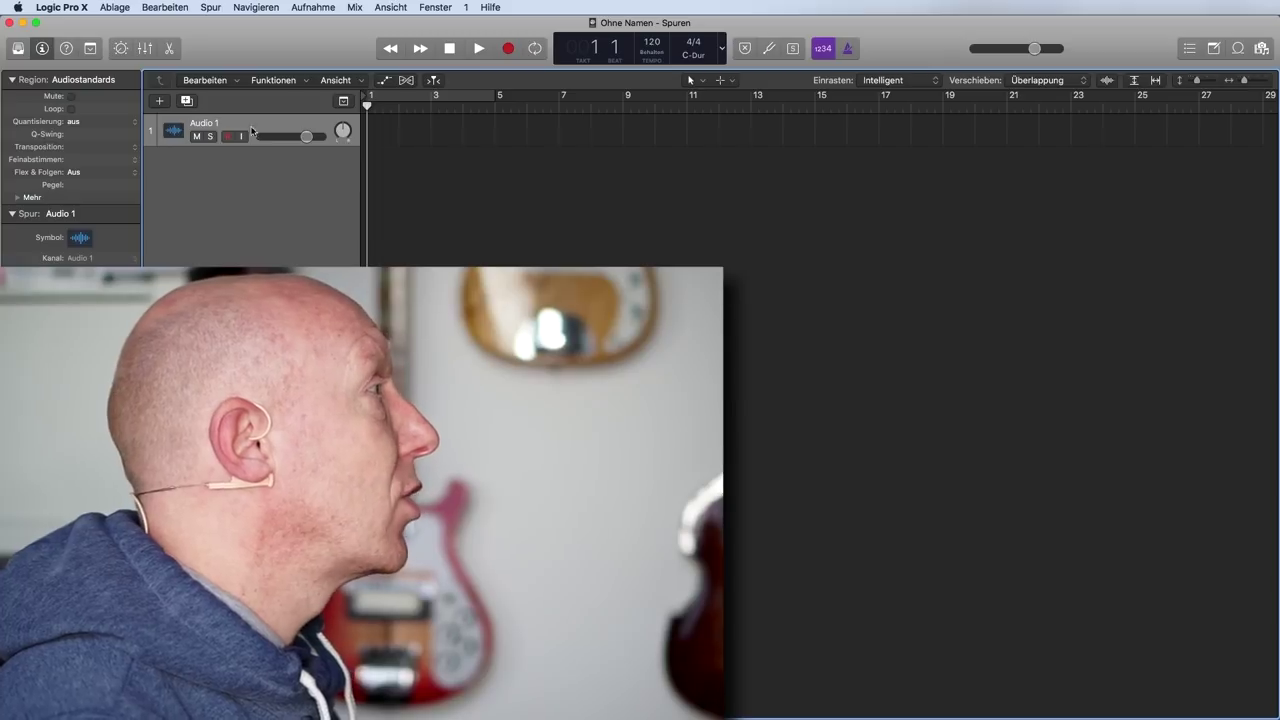
Step: Import the window arrangement, metronome, recording, audio and MIDI settings from the project HoHoSchubidubi_Weihnachtsmann in Logic Songs
left_click(114, 7)
mouse_move(149, 179)
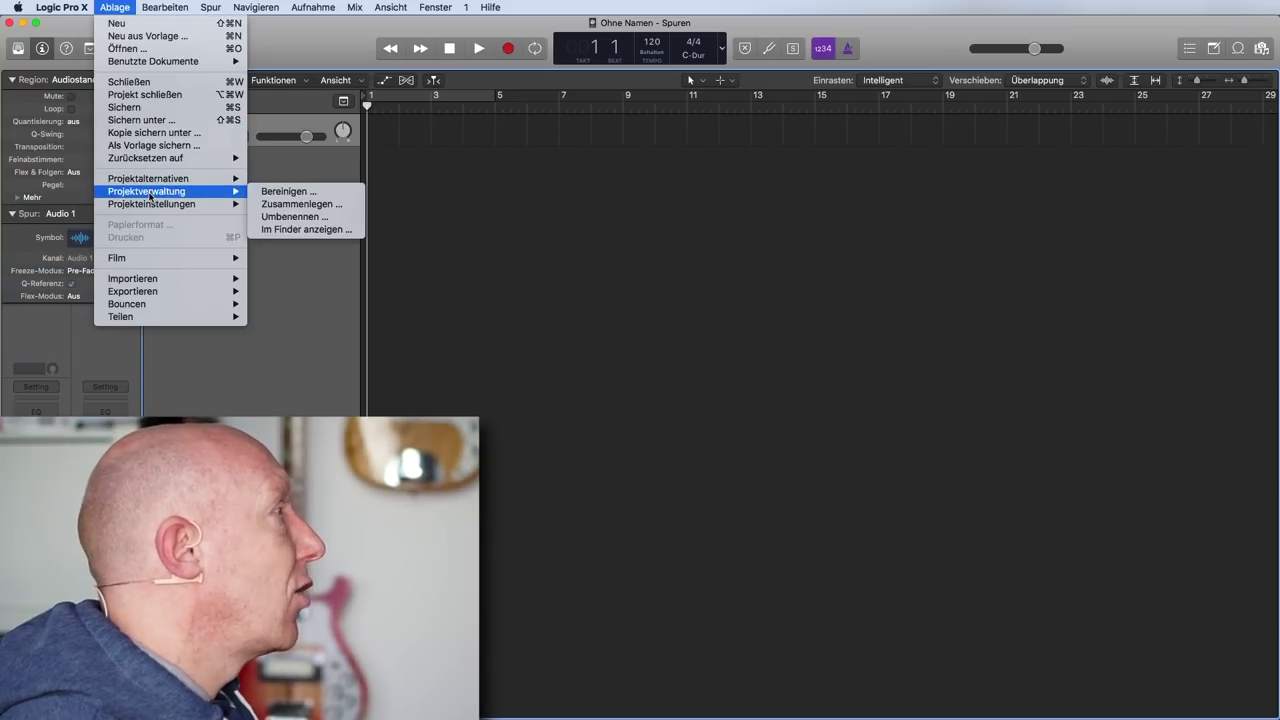
mouse_move(152, 205)
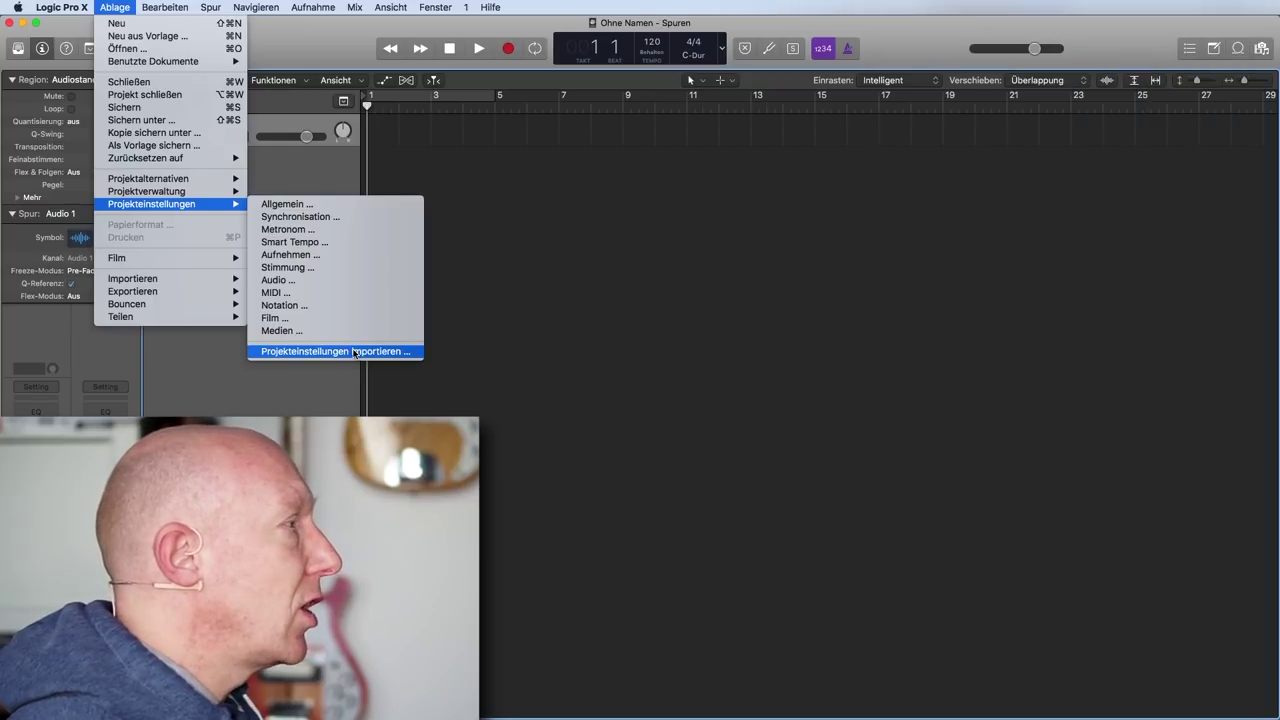
left_click(354, 352)
left_click_drag(537, 60, 680, 118)
left_click(757, 188)
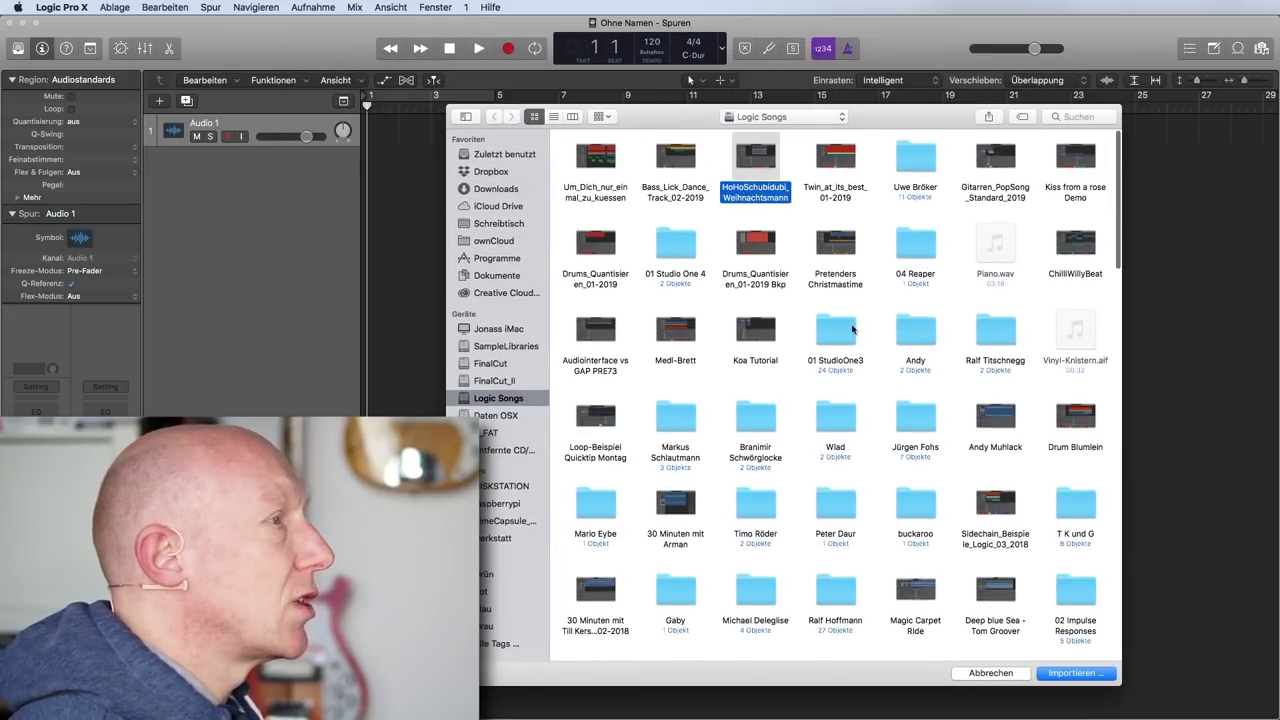
scroll(995, 560, "down", 1)
left_click(1088, 674)
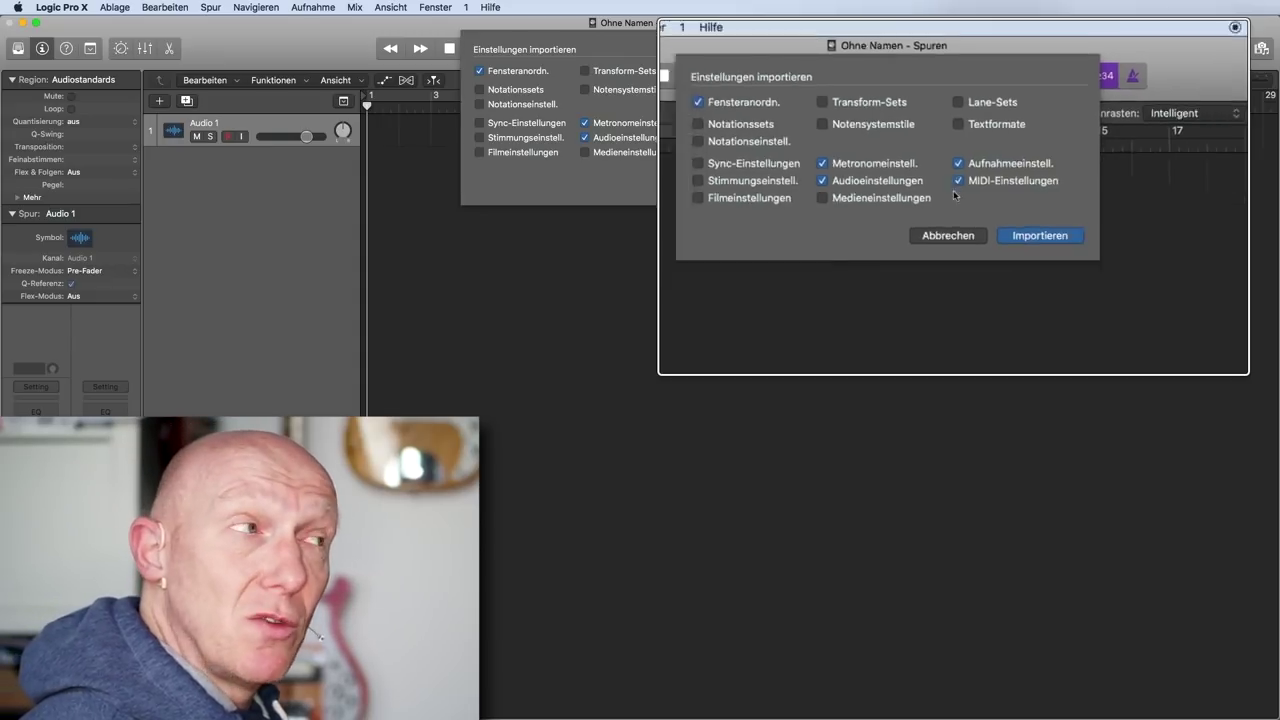
left_click(761, 186)
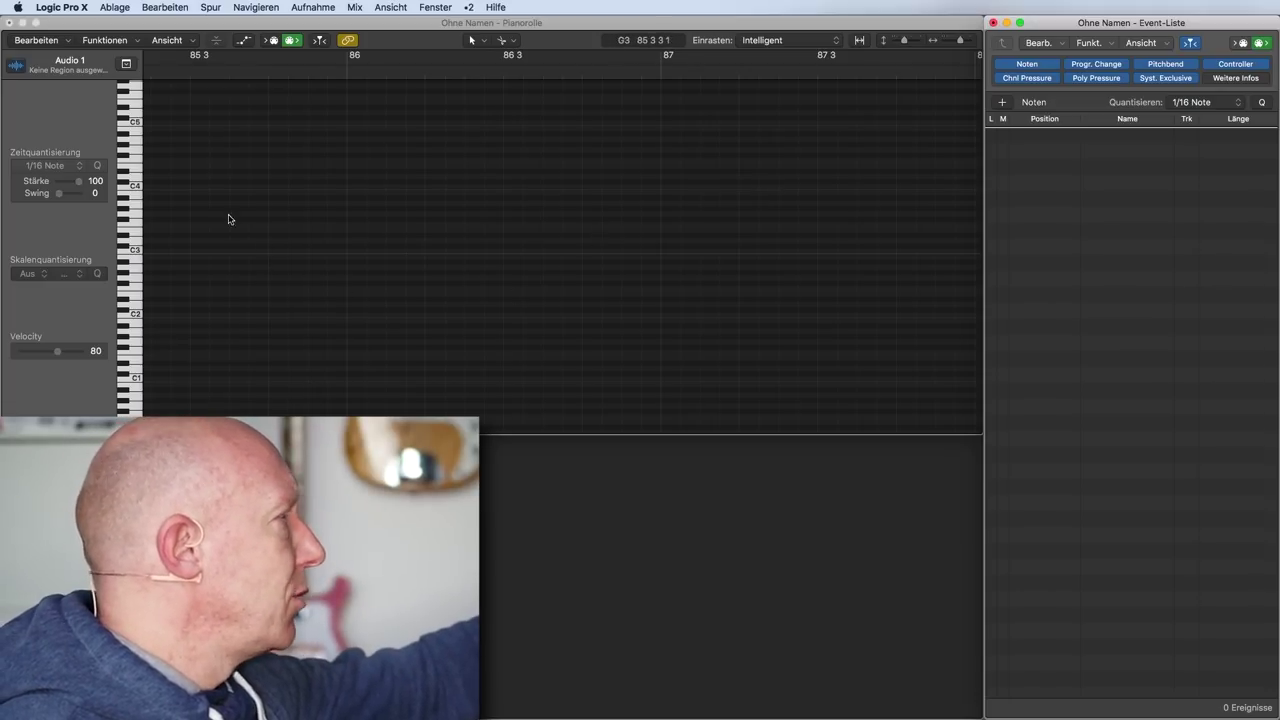
Step: Look through the imported screensets, including the piano roll with event list and screenset 3, and return to screenset 1
left_click(320, 500)
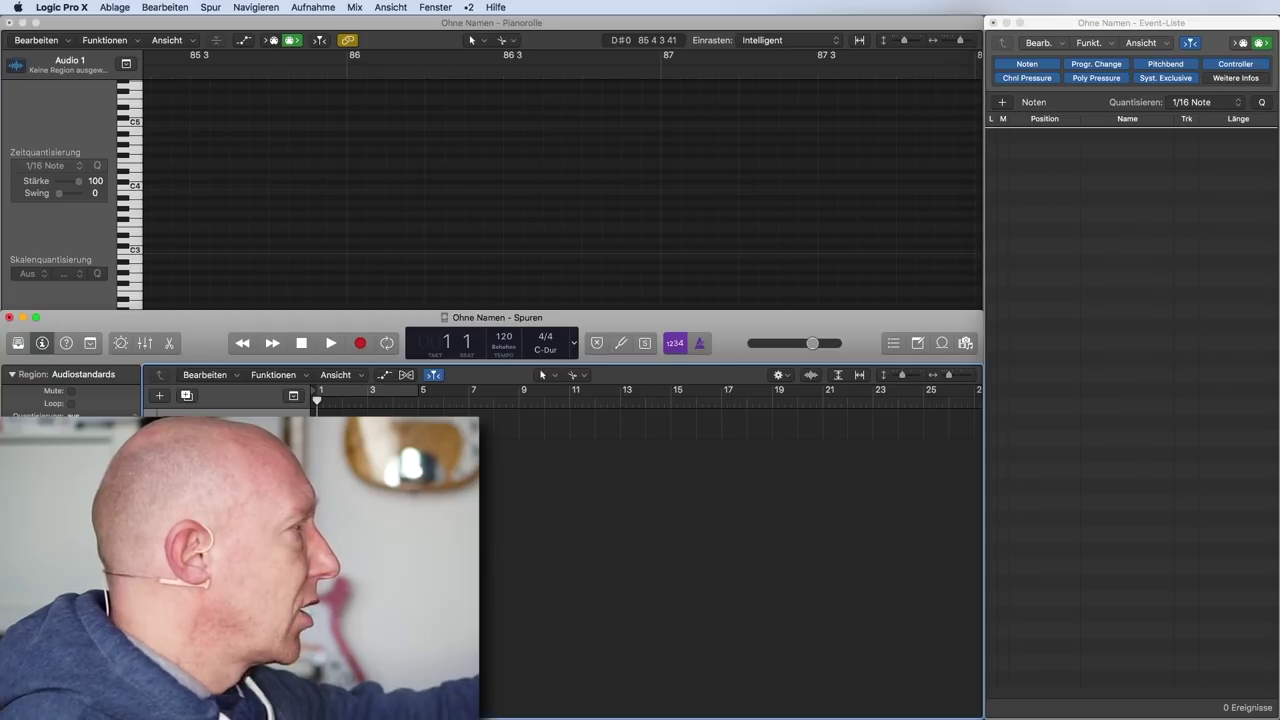
left_click(416, 262)
left_click(1099, 296)
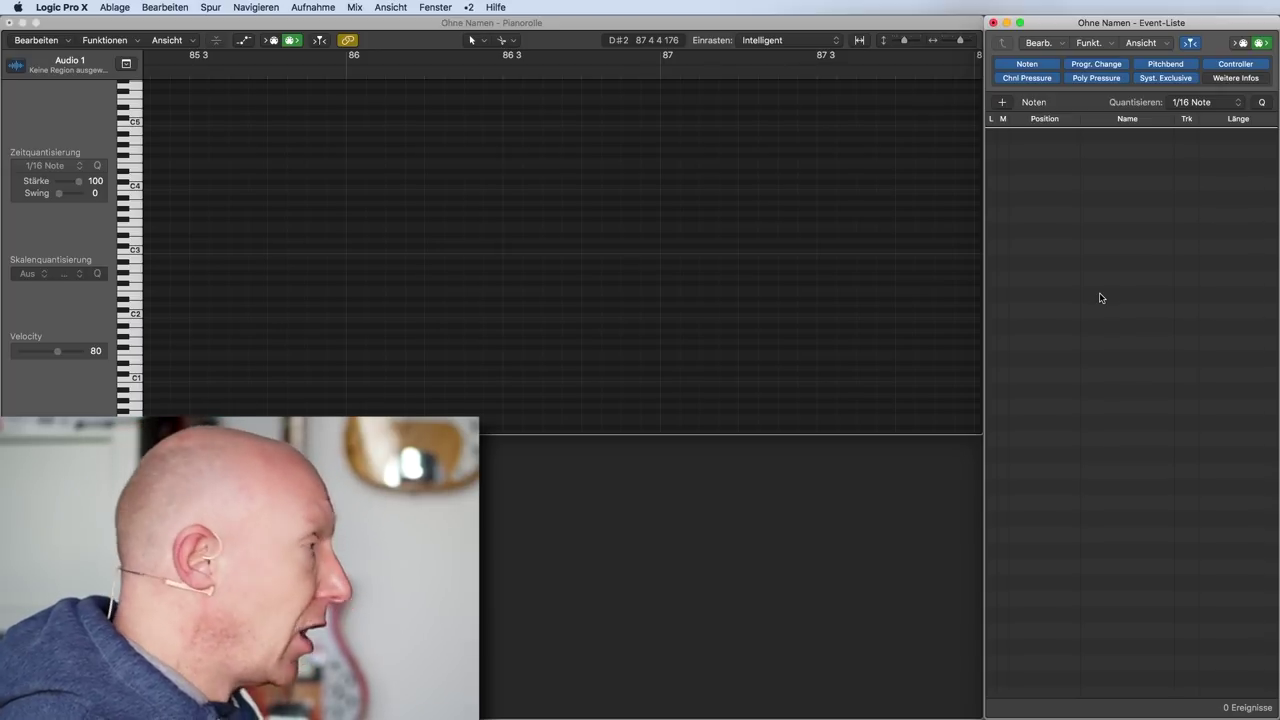
key("3")
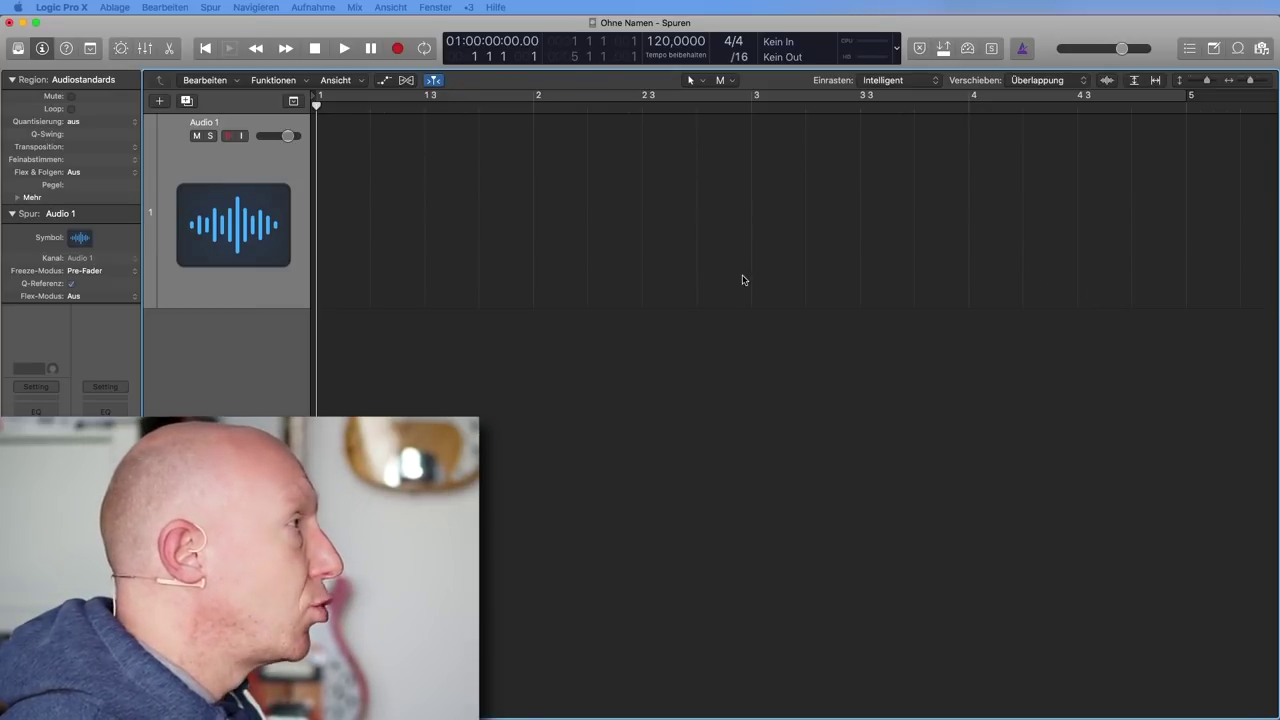
key("1")
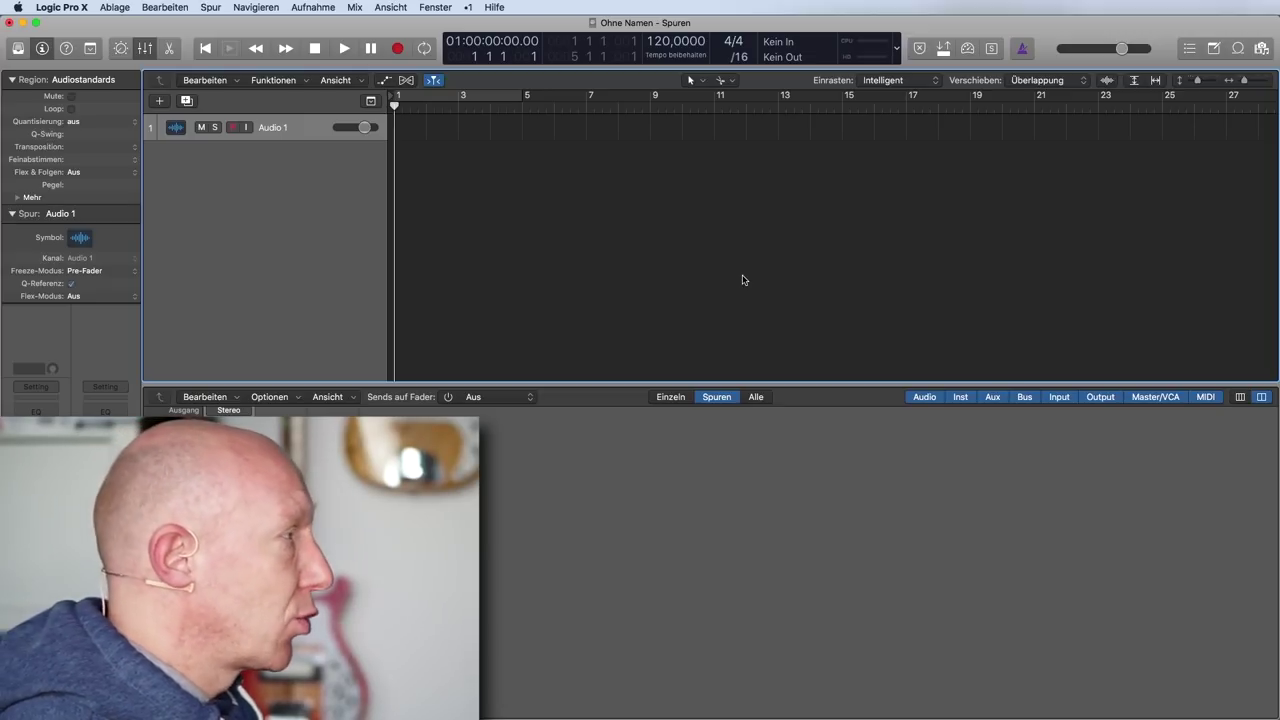
Step: Switch to Finder and add all WAV files from Um_Dich_nur_einmal_zu_kuessen_105bpm to the project at bar 2 with "Vorhandene Spuren verwenden"
key("super+Tab")
key("super+Tab")
key("super+Tab")
left_click_drag(705, 199, 700, 196)
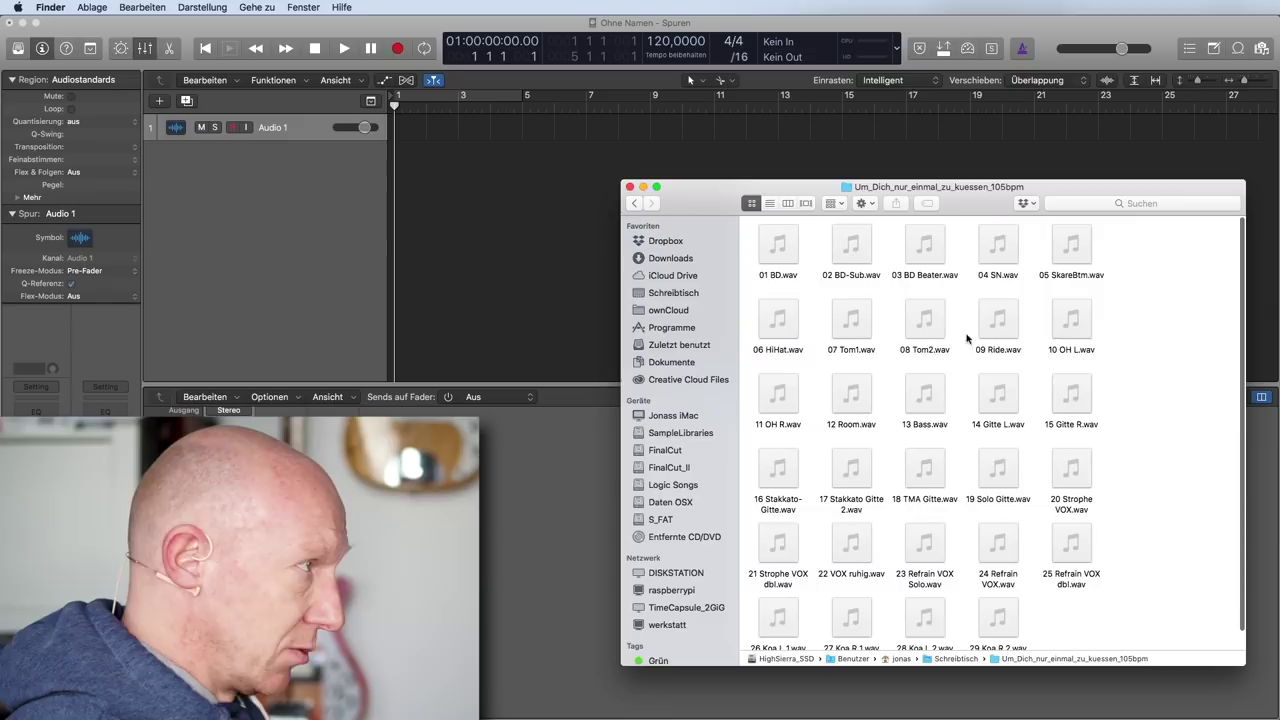
left_click(779, 263)
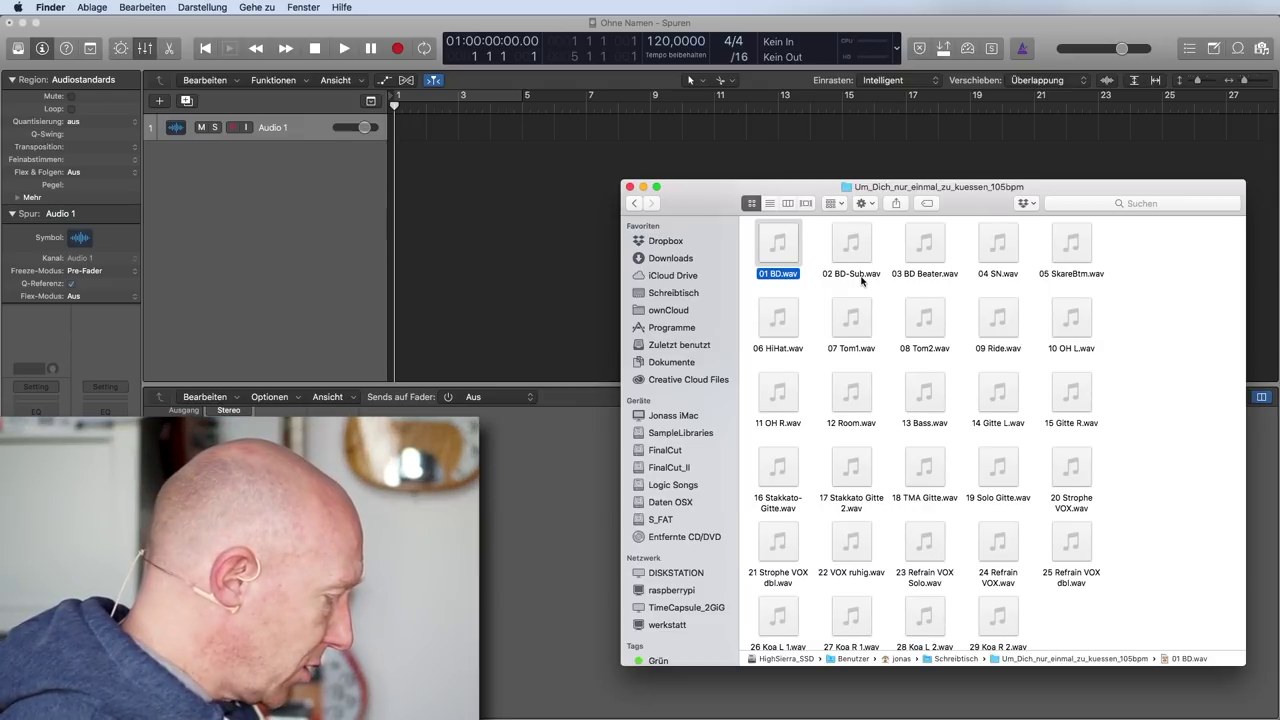
key("super+a")
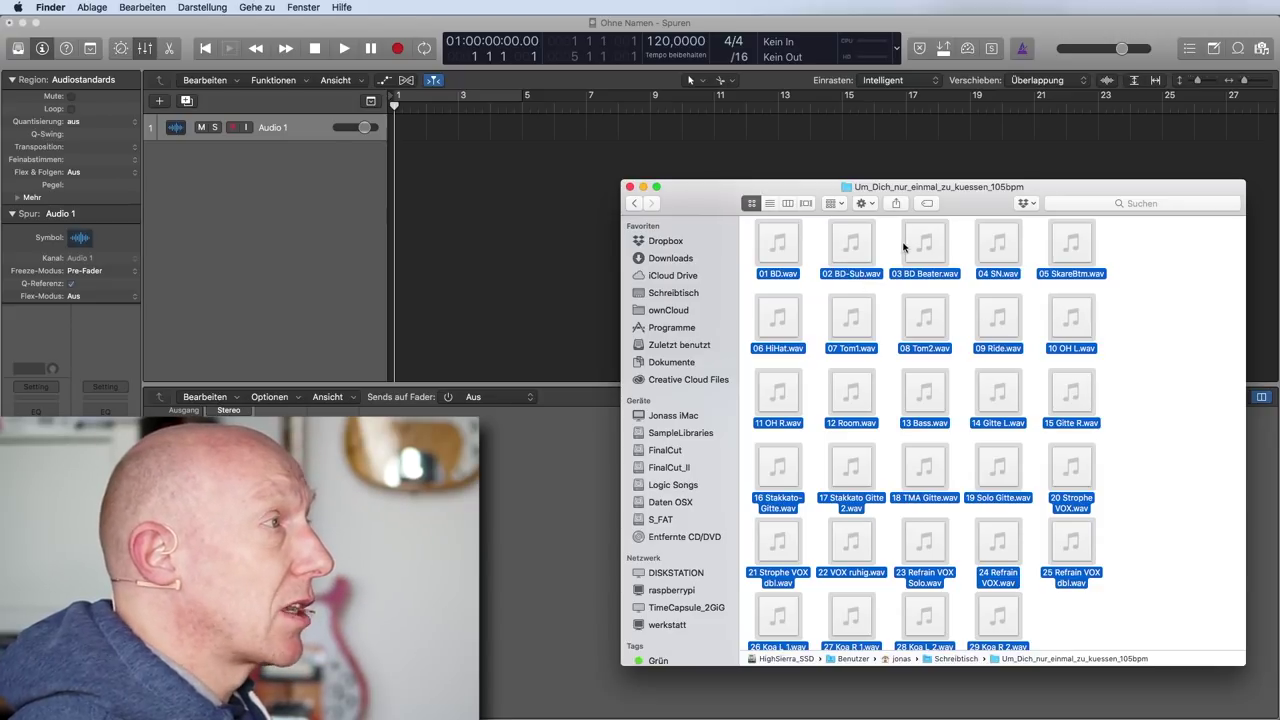
left_click_drag(703, 197, 790, 240)
left_click_drag(860, 288, 427, 128)
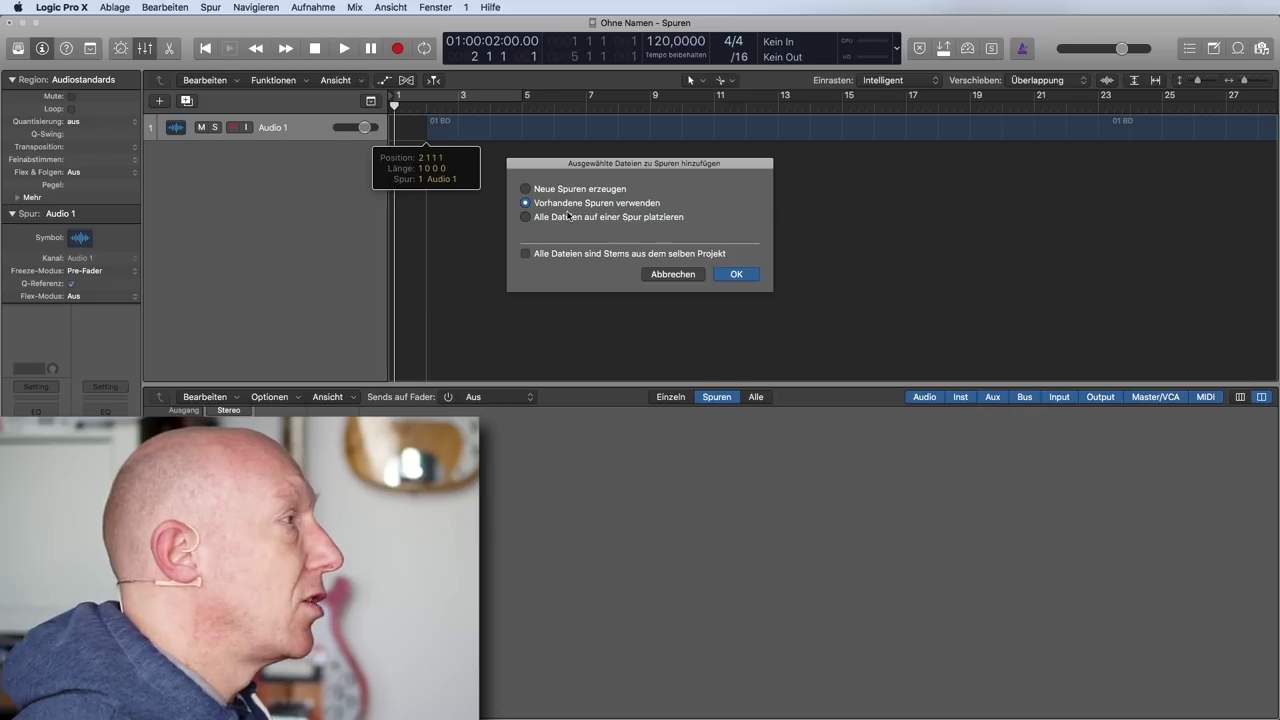
left_click(733, 273)
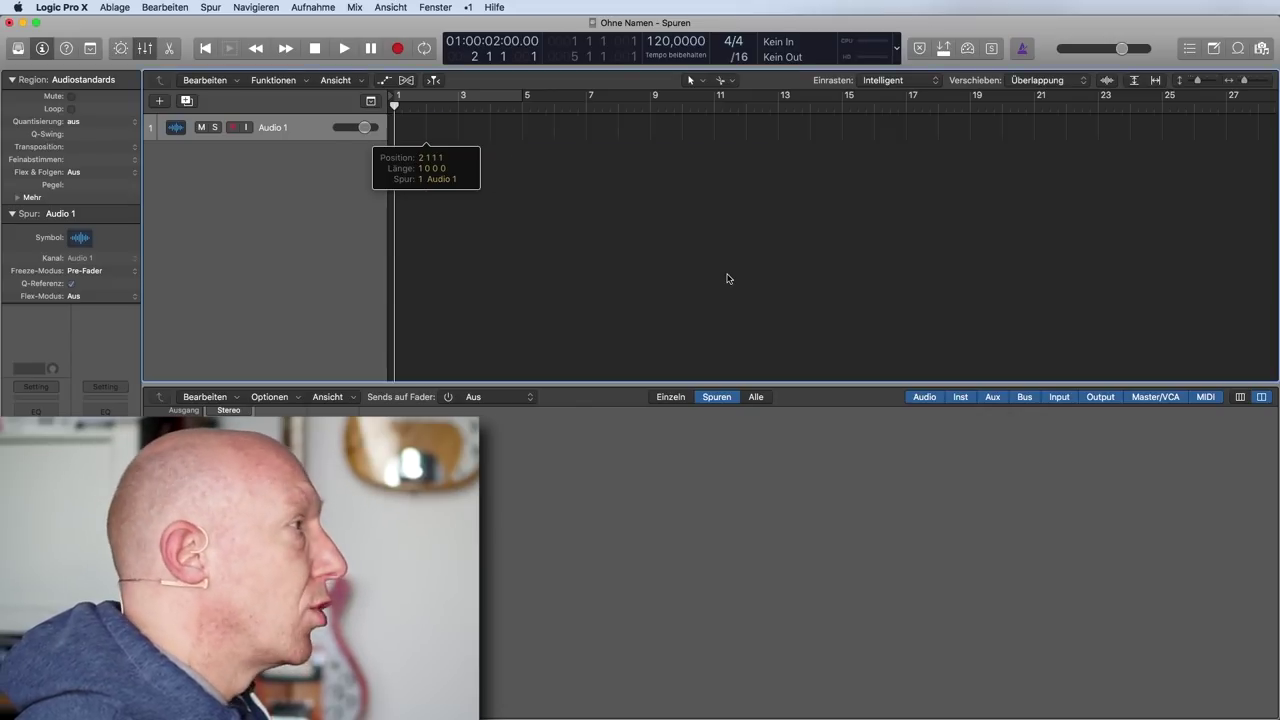
Step: Hide the mixer and reduce the track height until all the imported tracks fit in the arrangement
key("x")
scroll(727, 278, "down", 4)
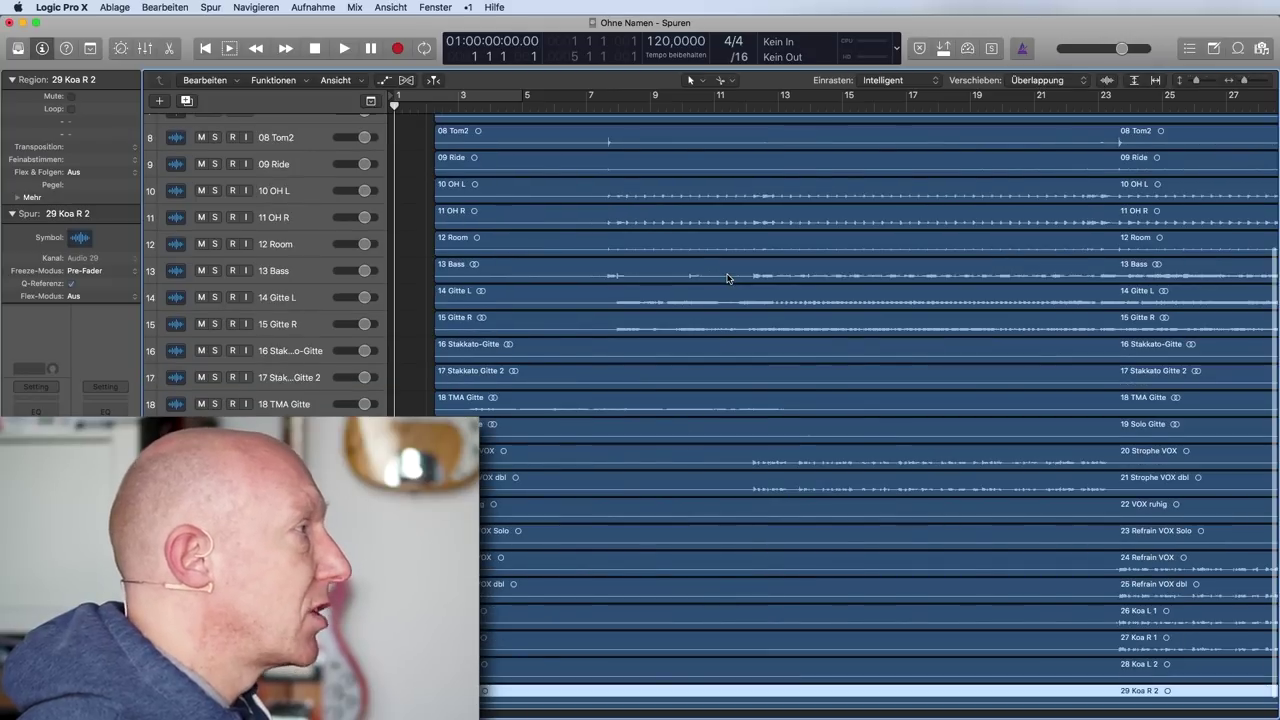
scroll(729, 280, "up", 1)
scroll(729, 280, "down", 4)
scroll(727, 278, "down", 5)
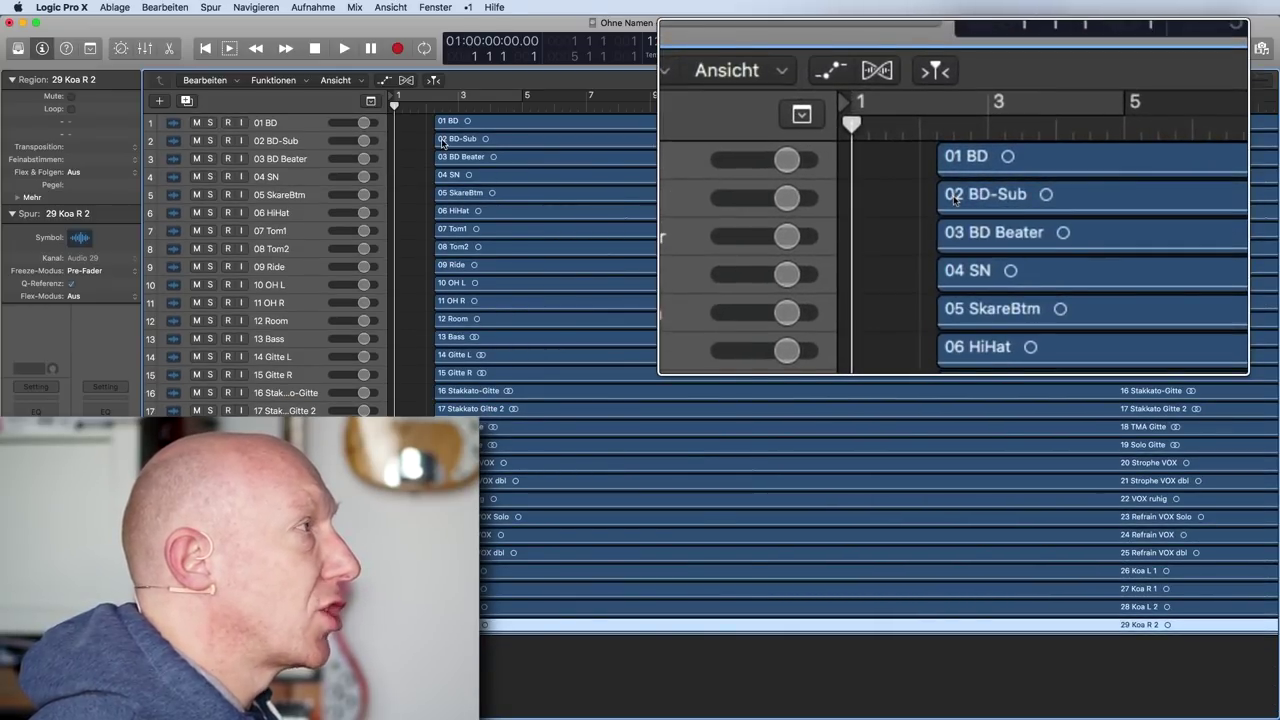
Step: Move all audio regions together so they start exactly at bar 2, place the playhead there and deselect the regions
left_click(502, 122)
left_click_drag(502, 122, 499, 125)
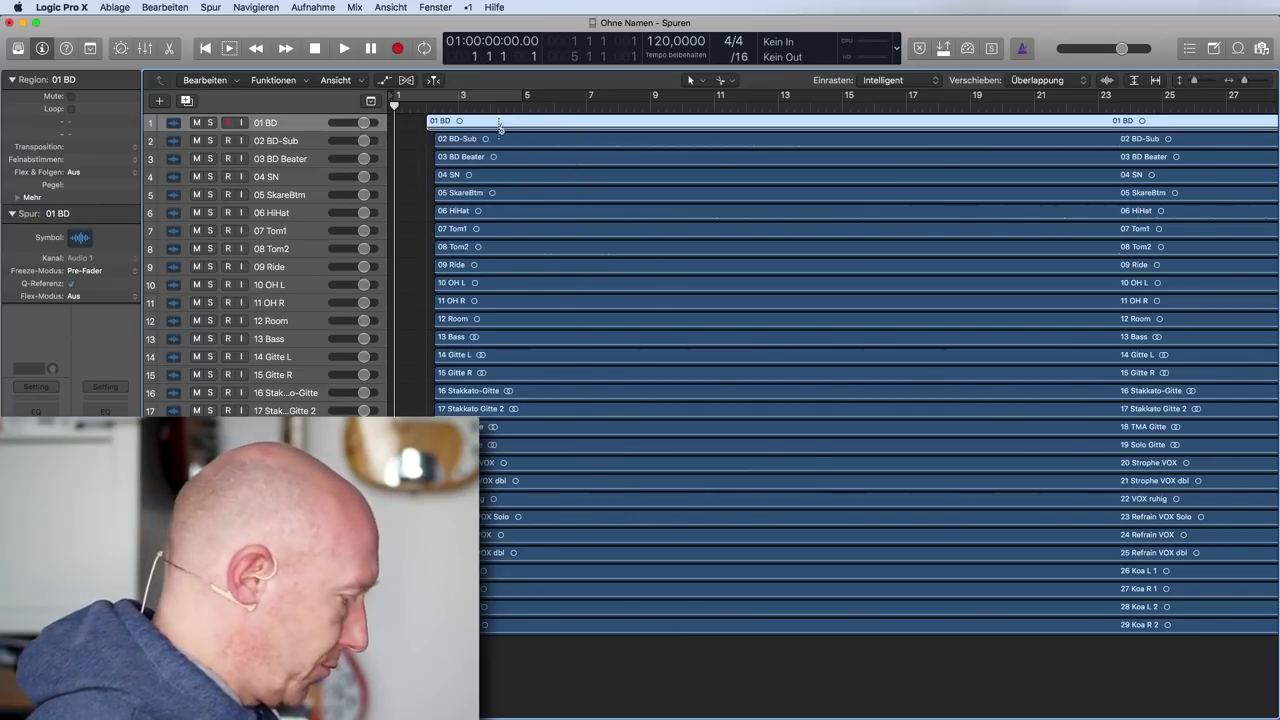
key("super+a")
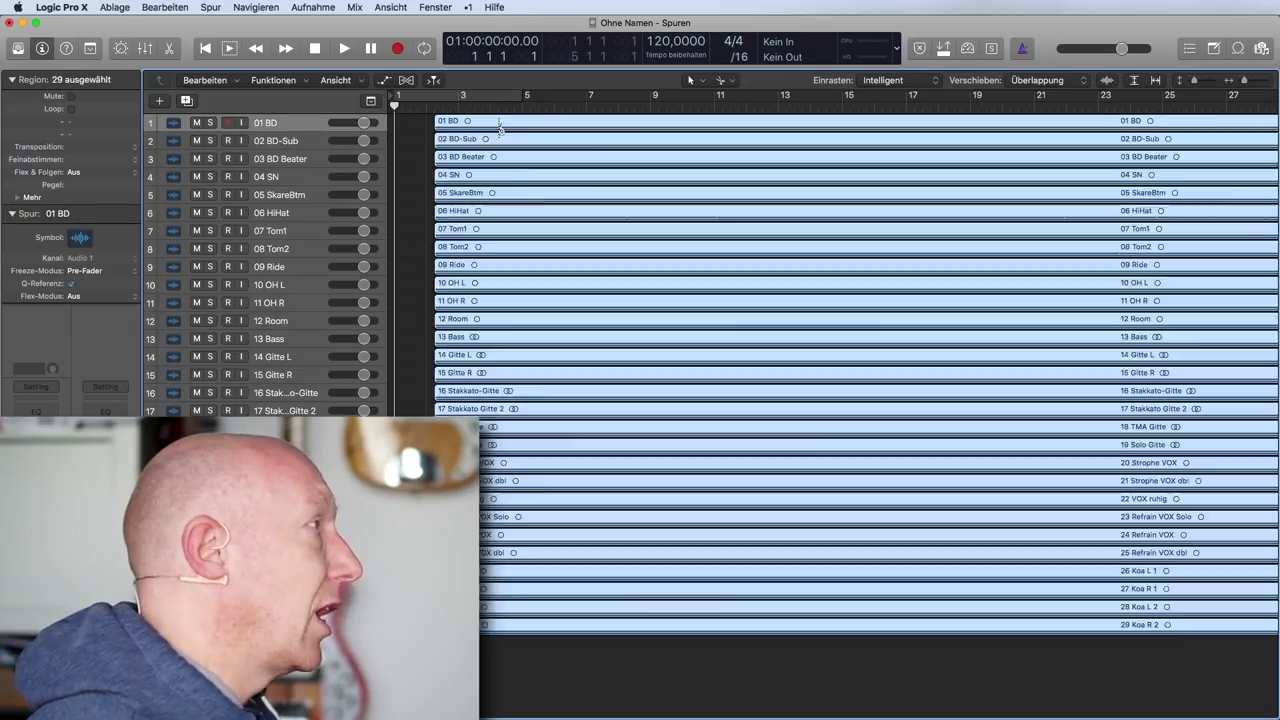
left_click_drag(503, 122, 504, 123)
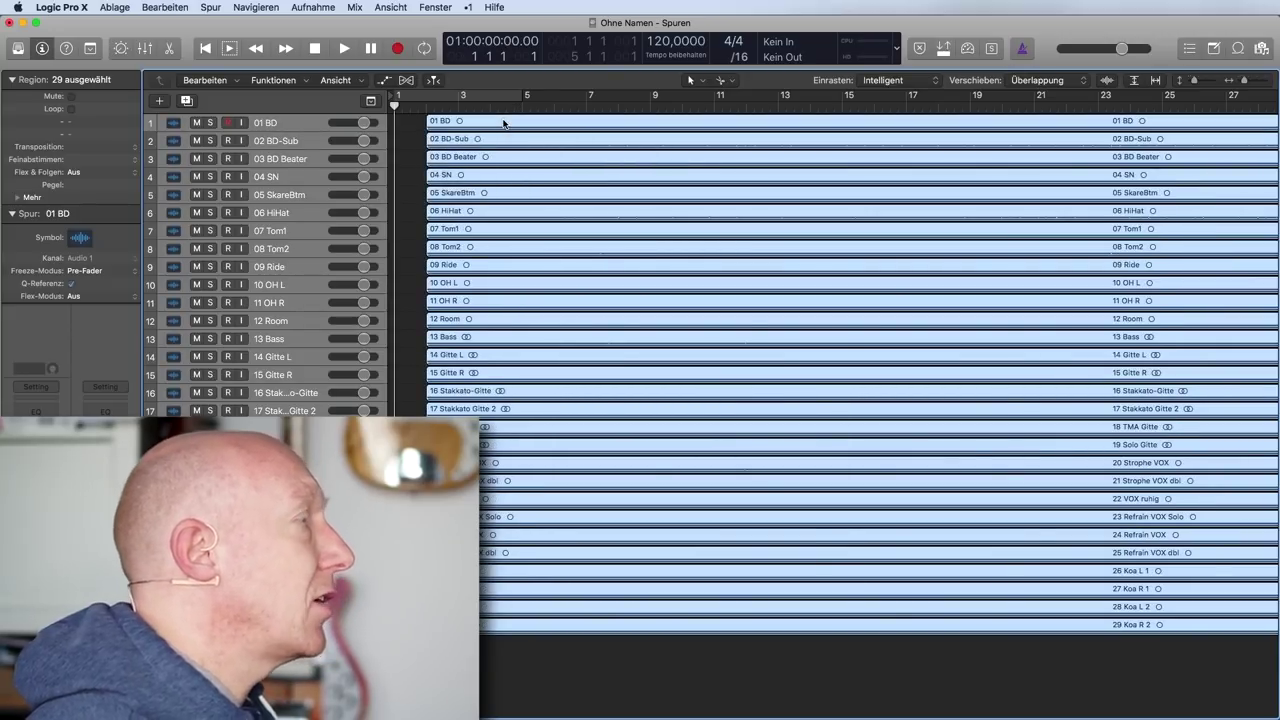
left_click(416, 106)
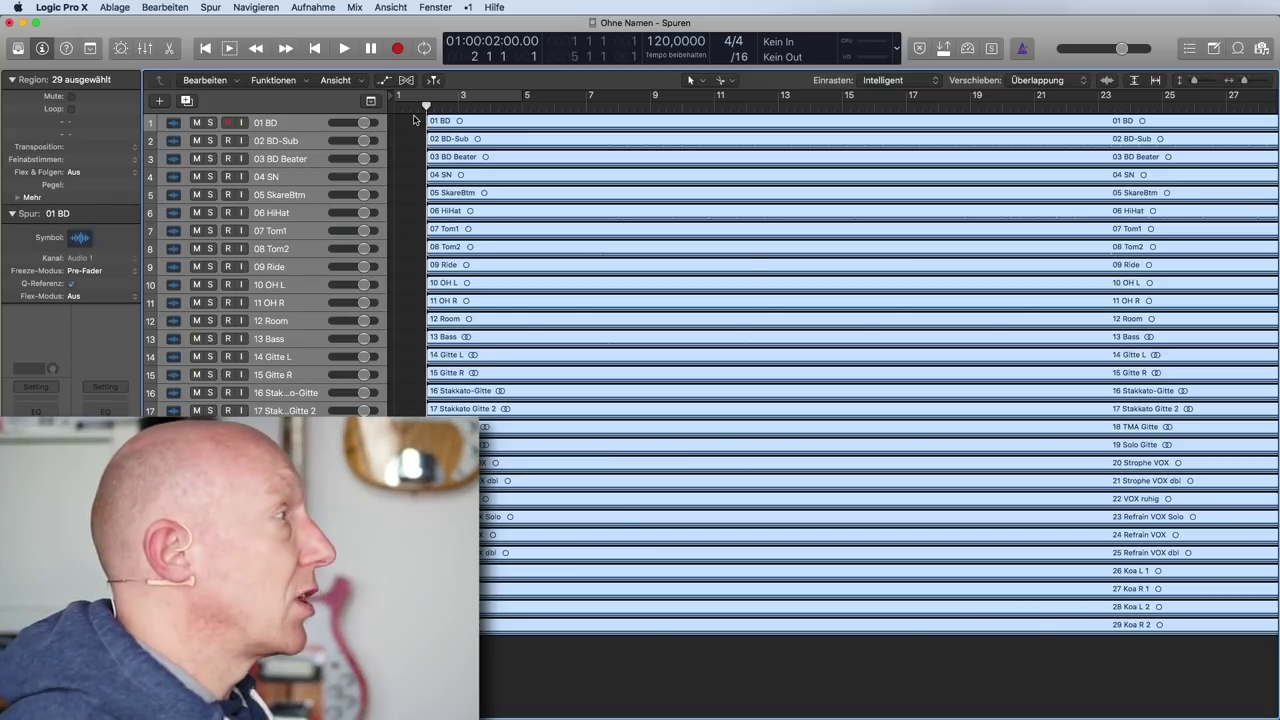
left_click(413, 127)
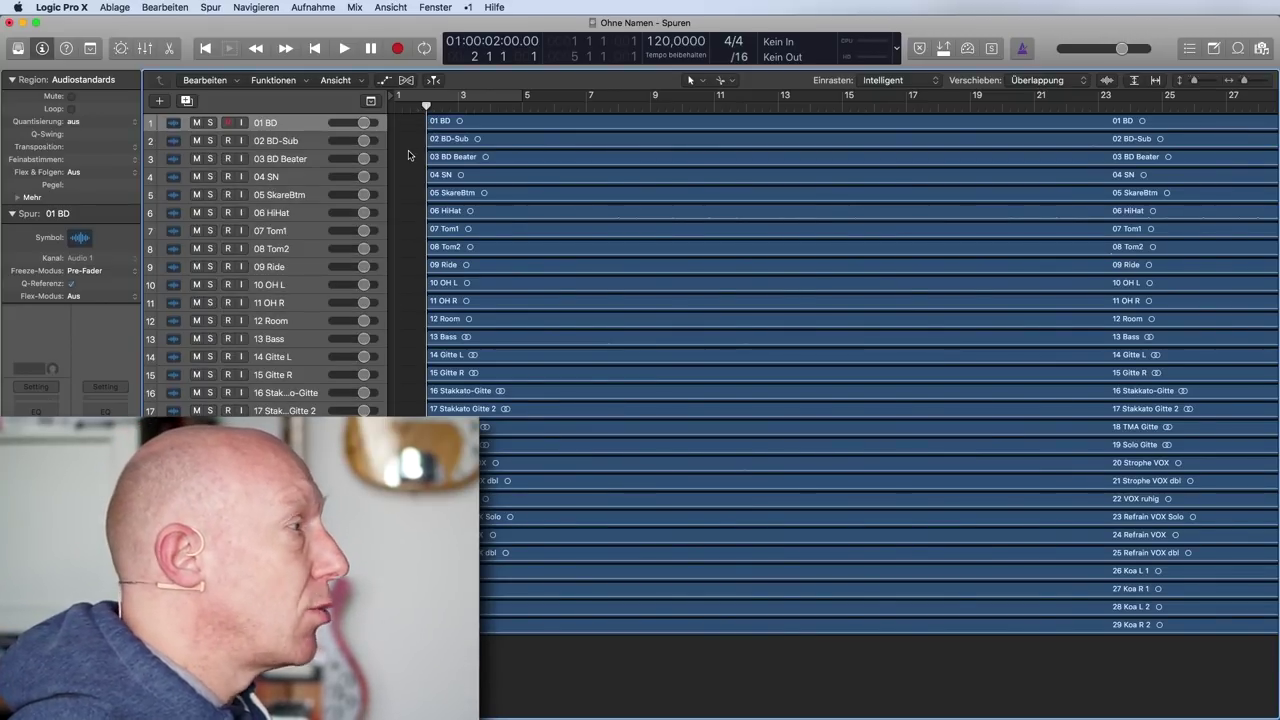
Step: Switch to Finder, check the song tempo in the audio folder's name and close the folder window
key("super+Tab")
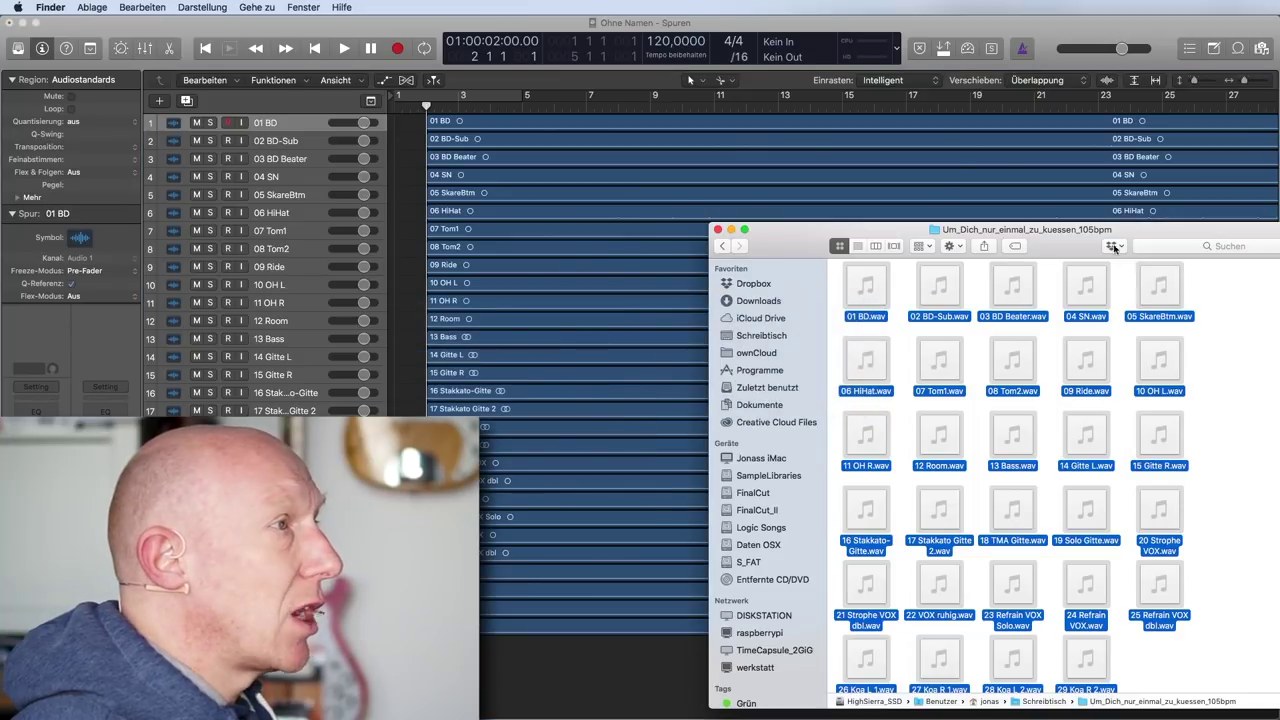
scroll(1104, 240, "up", 5)
scroll(955, 200, "down", 4)
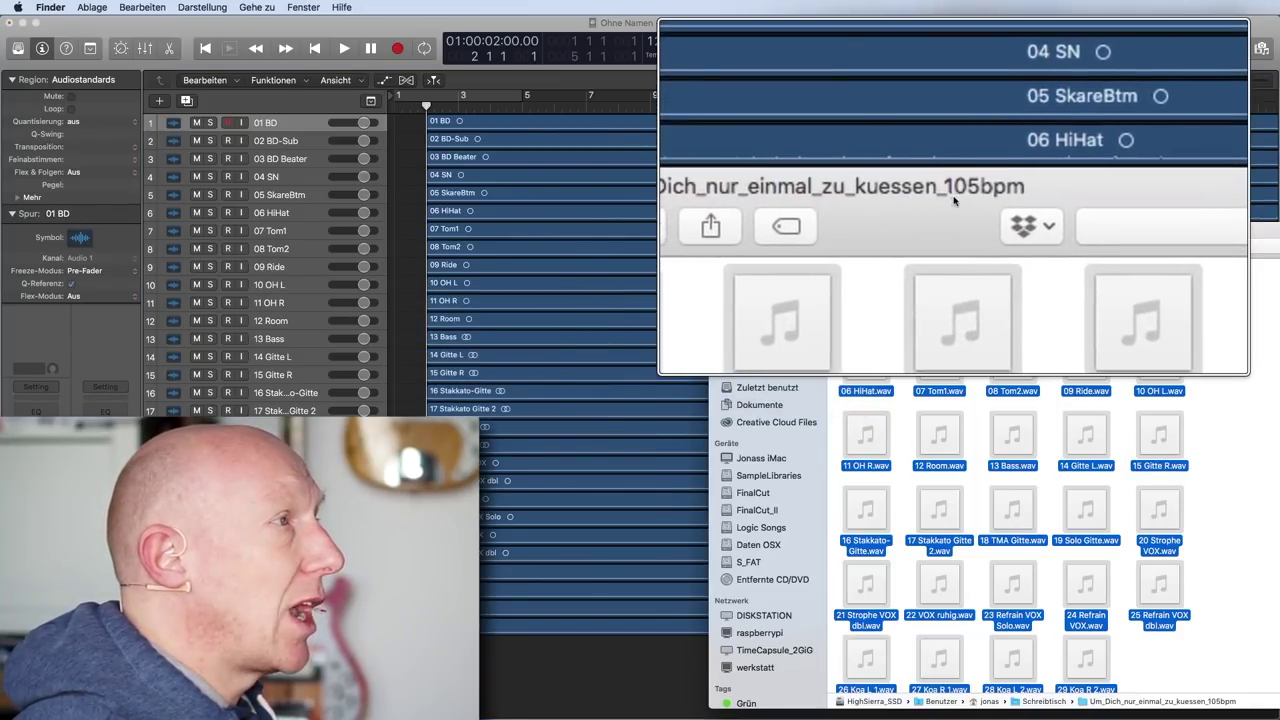
scroll(1093, 236, "down", 2)
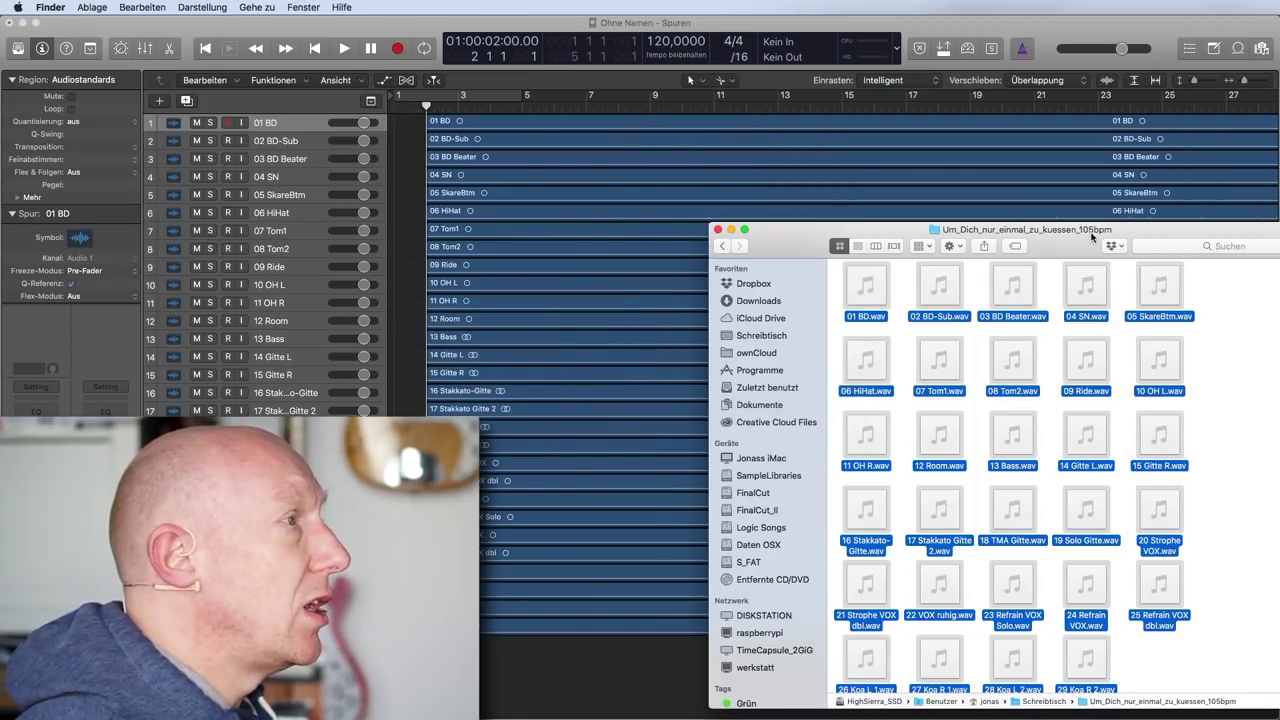
left_click(719, 231)
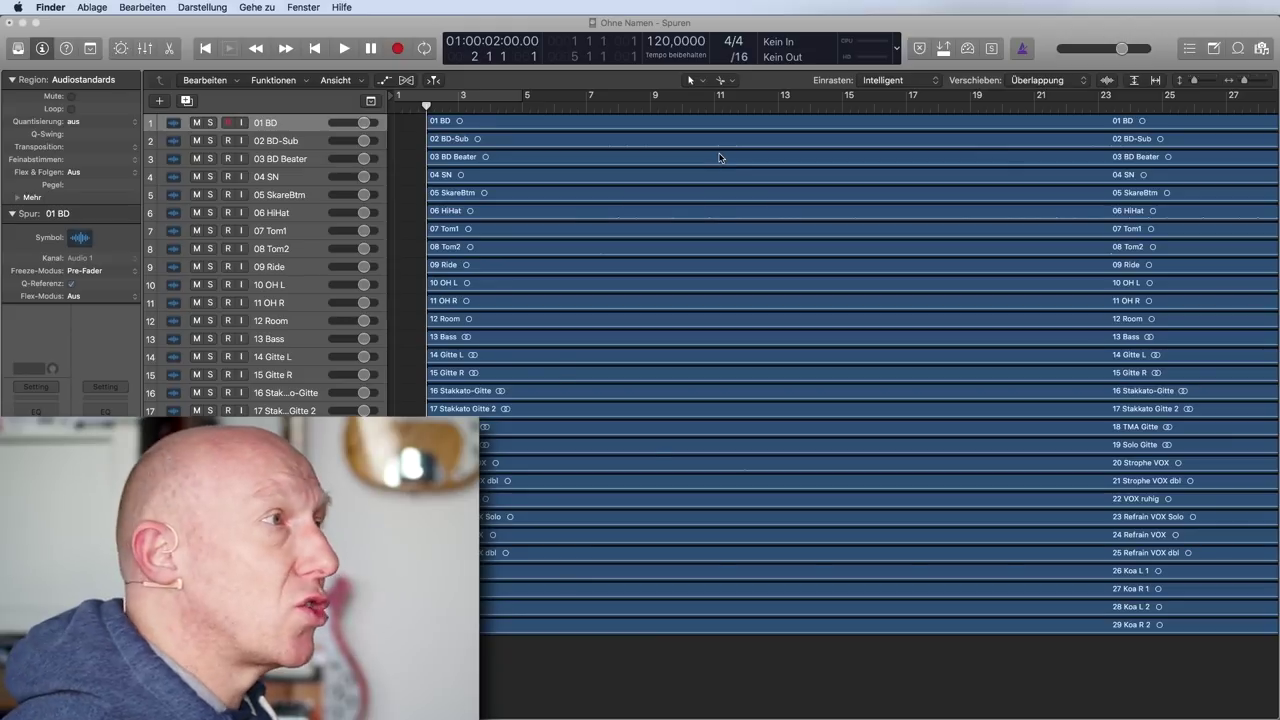
Step: Set the project tempo to 105 BPM
left_click(662, 44)
double_click(662, 44)
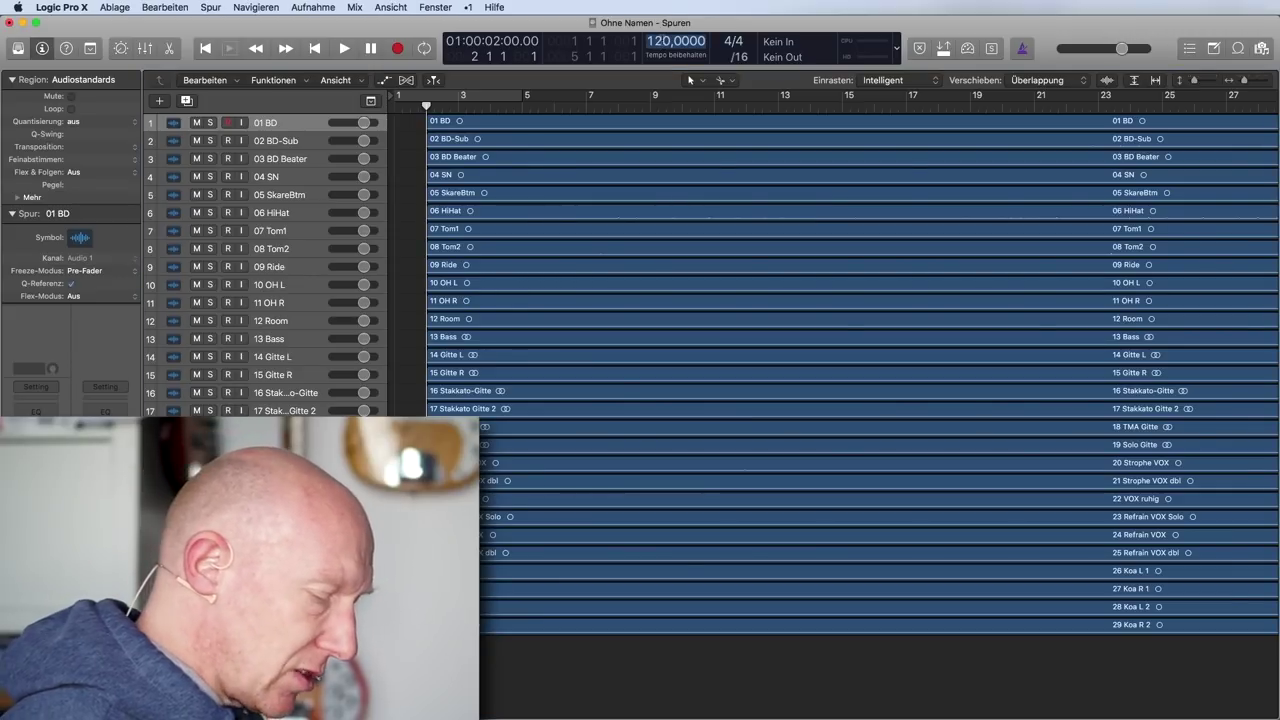
type("105")
key("Return")
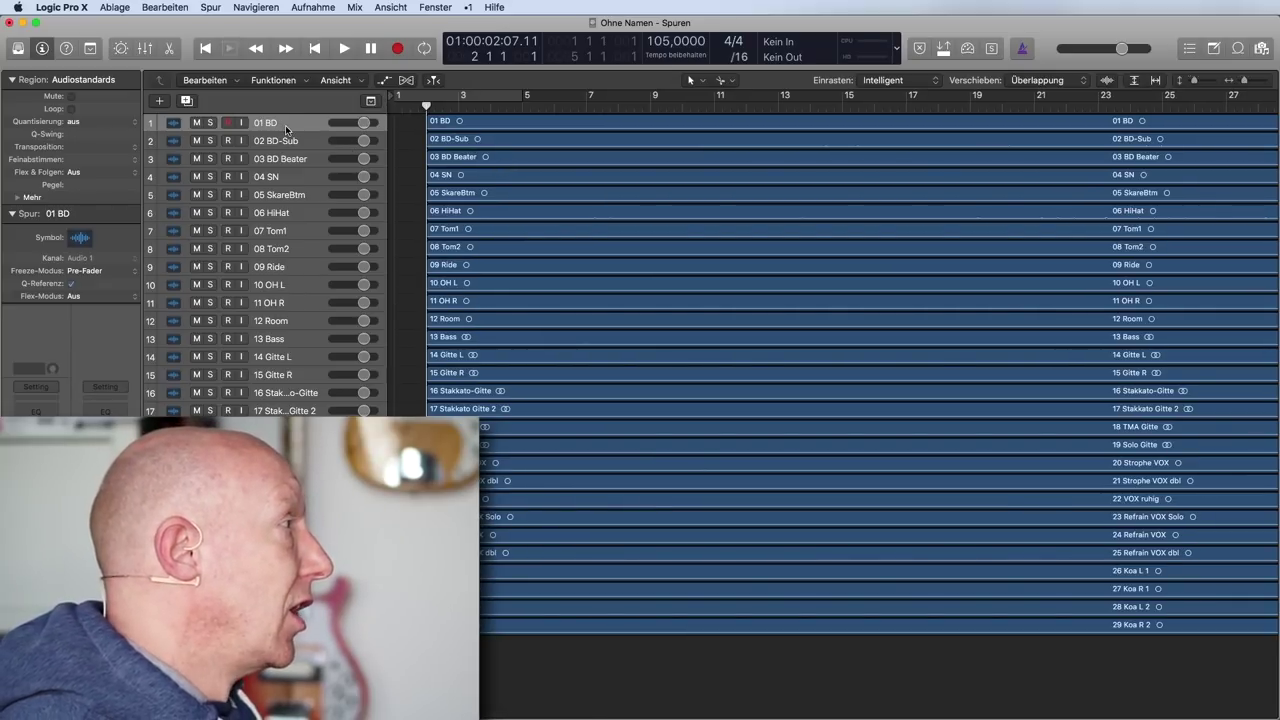
Step: Colour the regions and the mixer channel strips of the drum tracks 01 BD through 12 Room red
left_click(286, 318, "shift")
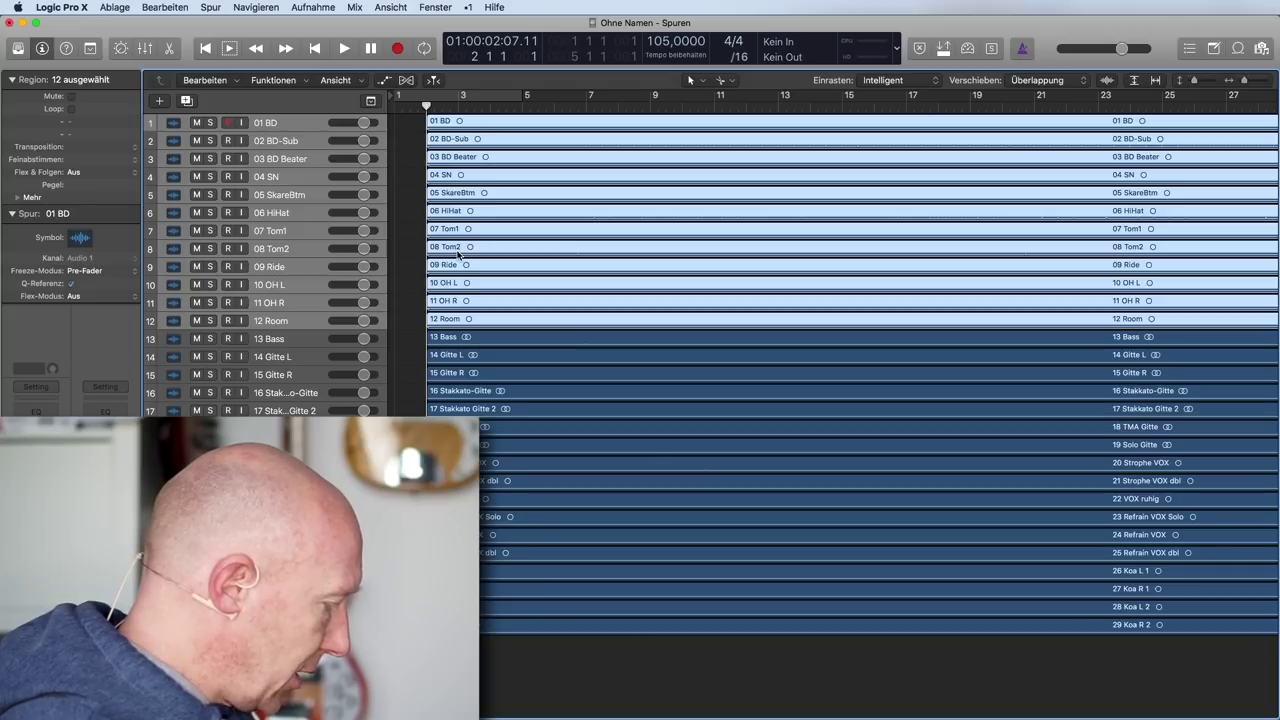
key("alt+c")
left_click_drag(915, 566, 865, 432)
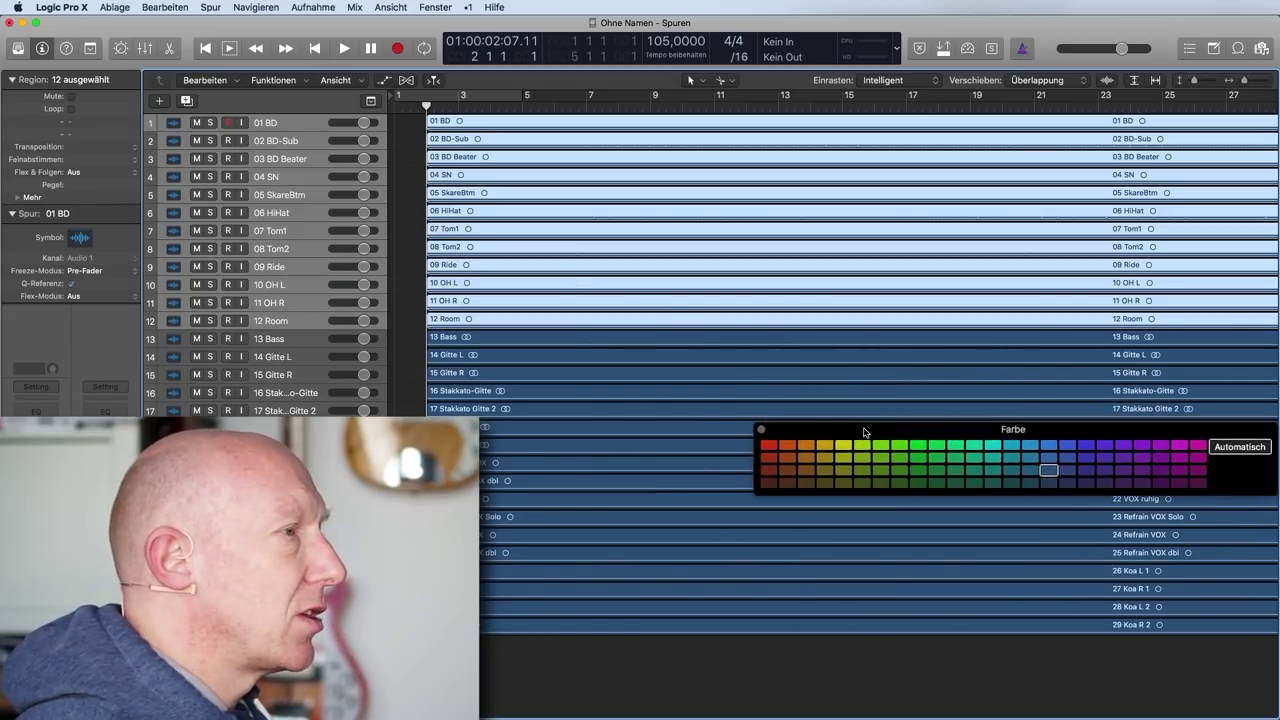
left_click(768, 446)
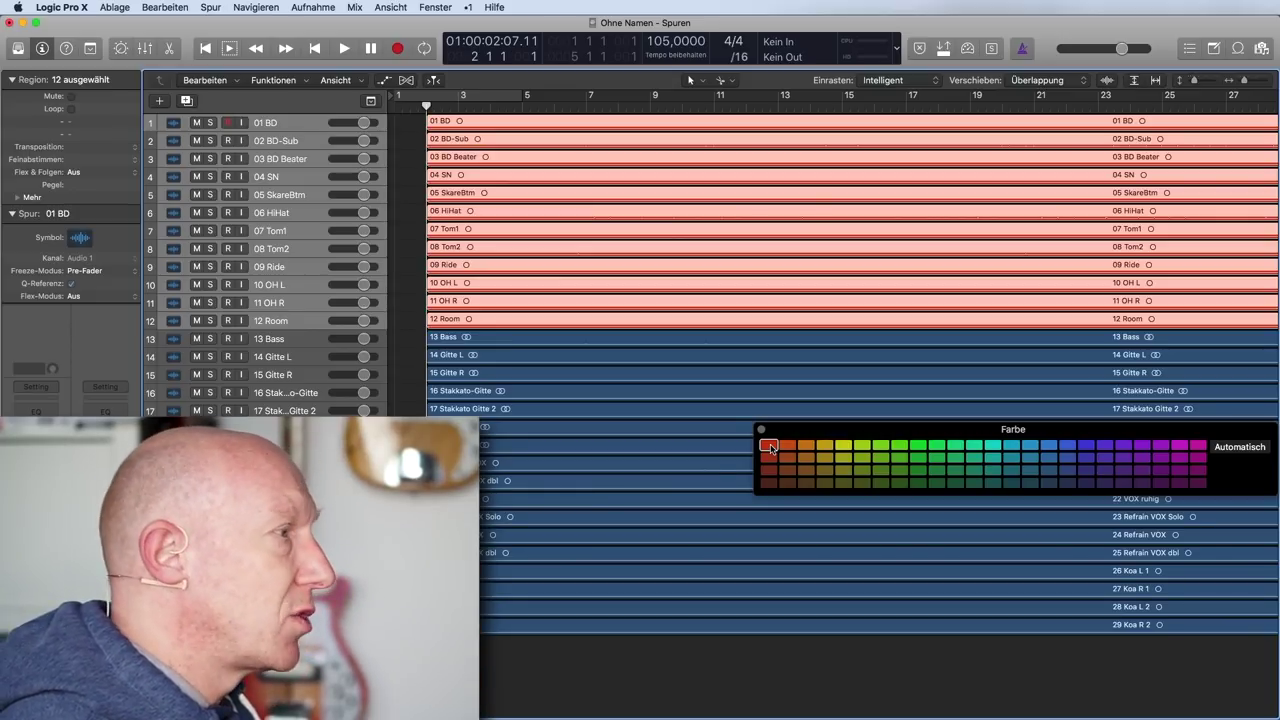
key("x")
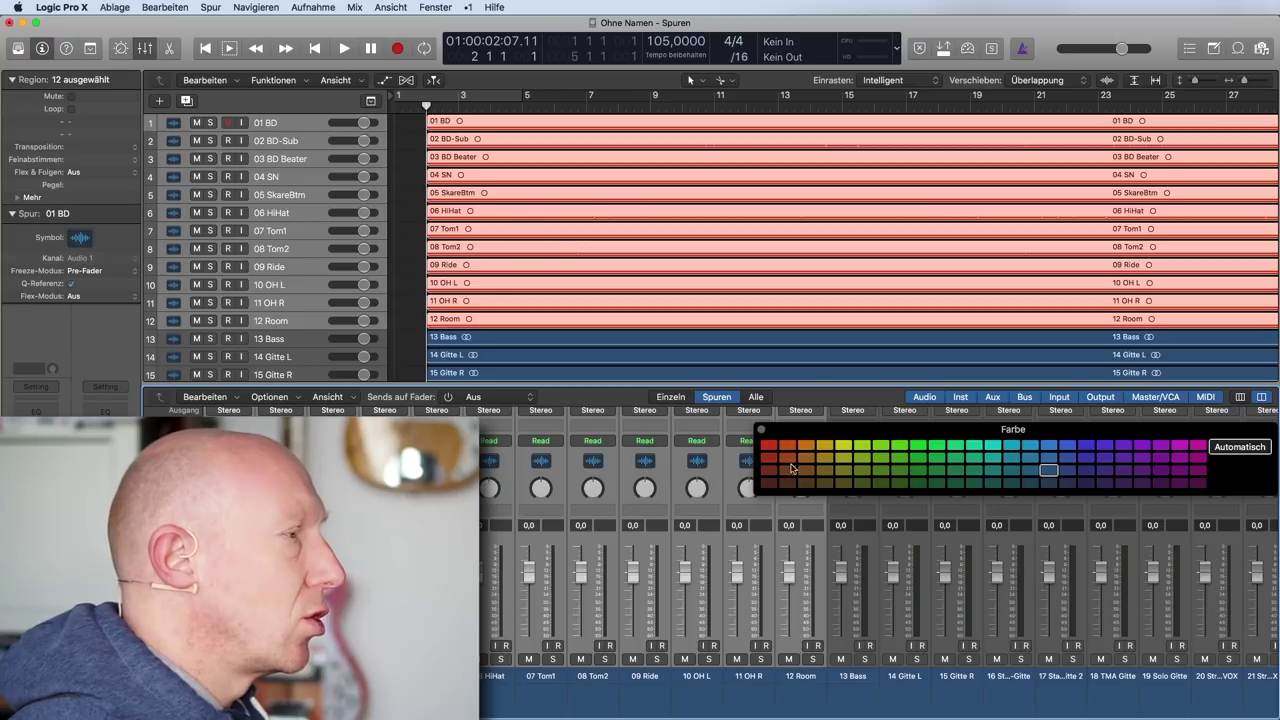
left_click(776, 449)
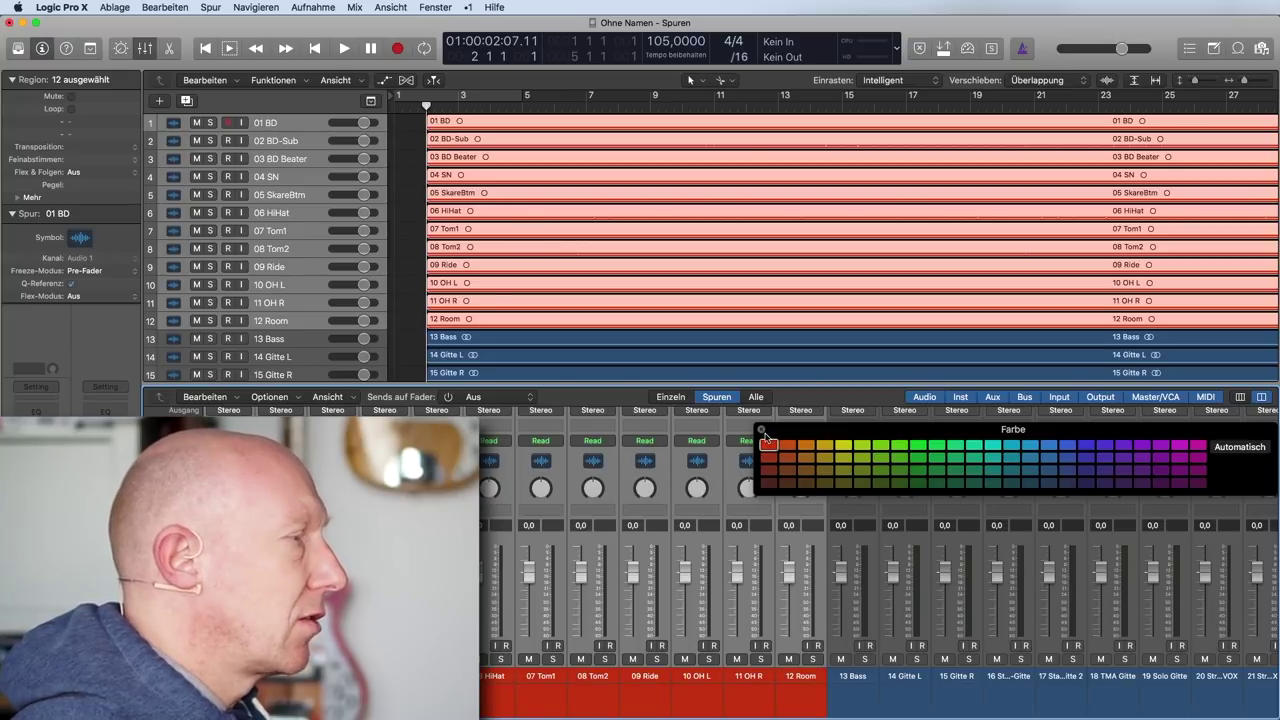
Step: Colour the region and mixer channel strip of track 13 Bass yellow
scroll(651, 247, "down", 3)
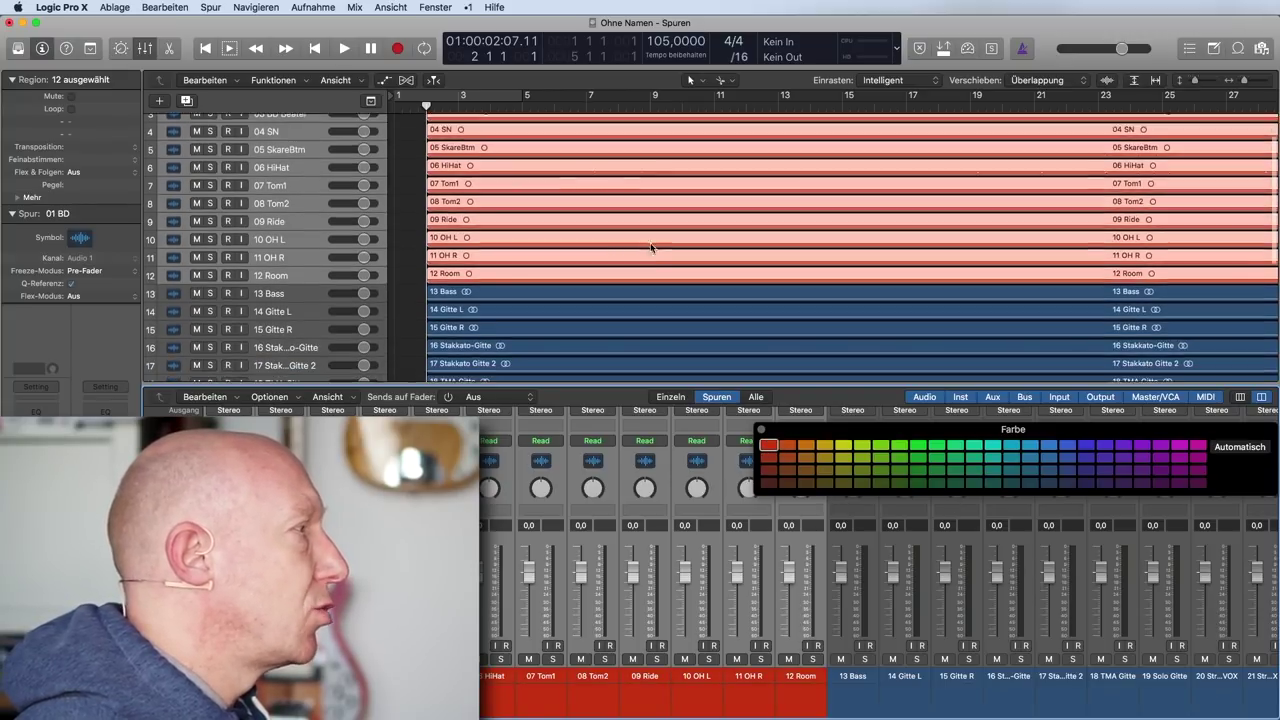
scroll(651, 247, "down", 1)
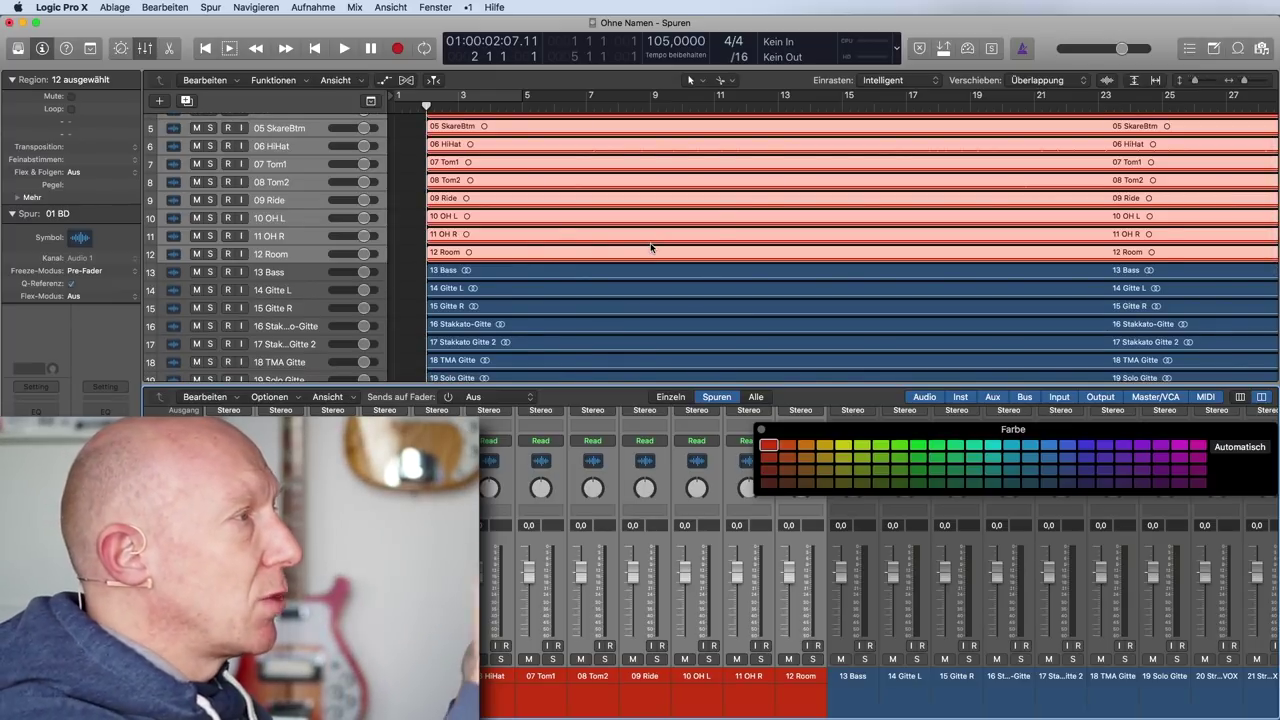
scroll(651, 247, "down", 3)
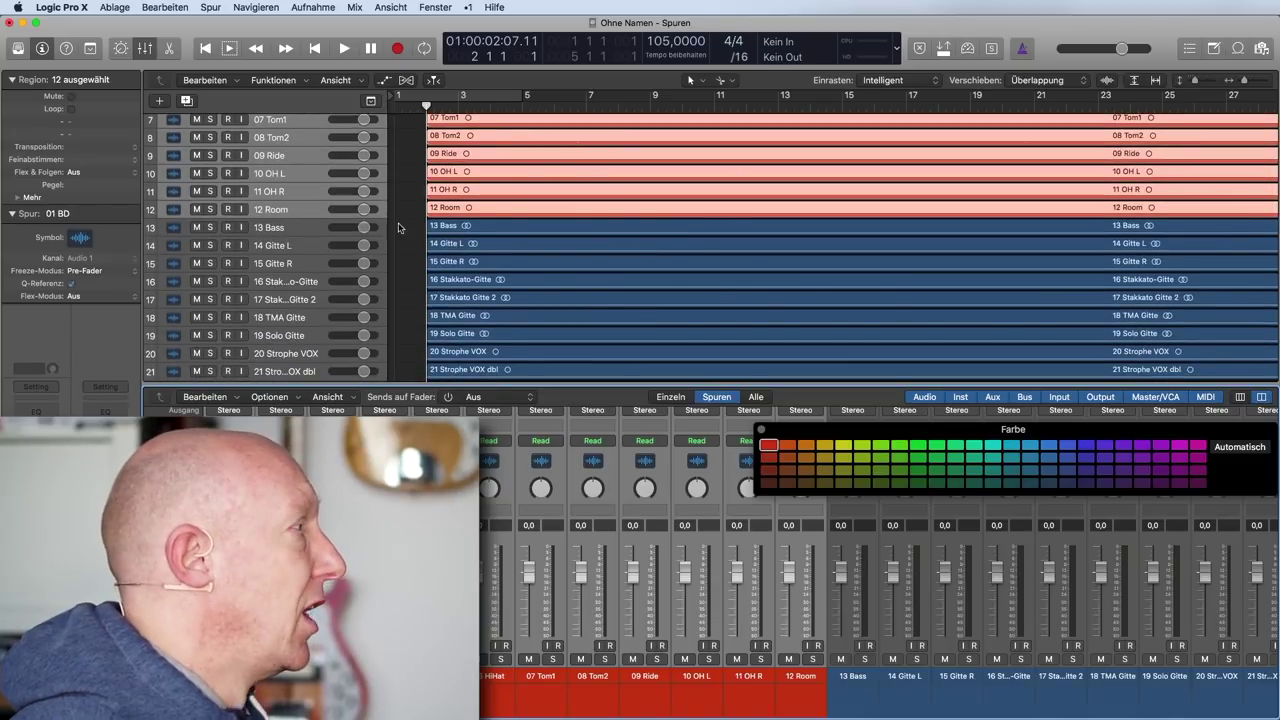
left_click(300, 227)
left_click(845, 448)
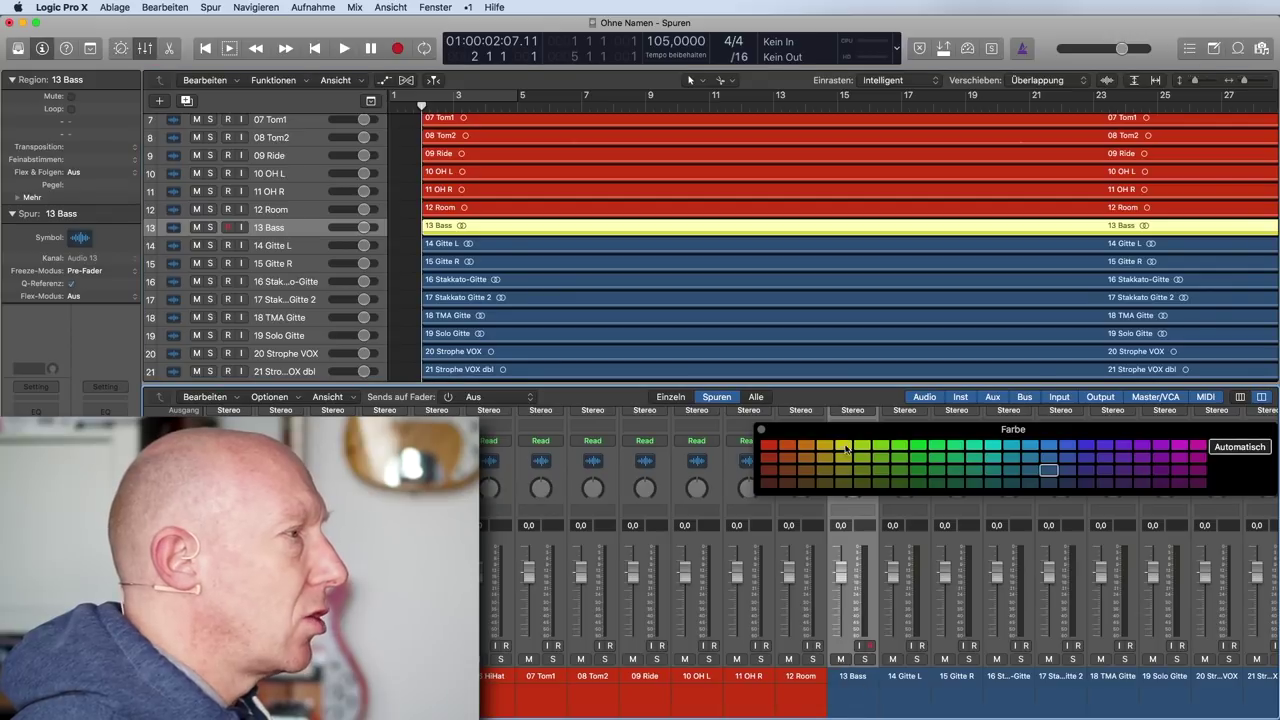
Step: Colour the regions of tracks 20 Strophe VOX through 29 Koa R 2 dark green
scroll(248, 252, "down", 5)
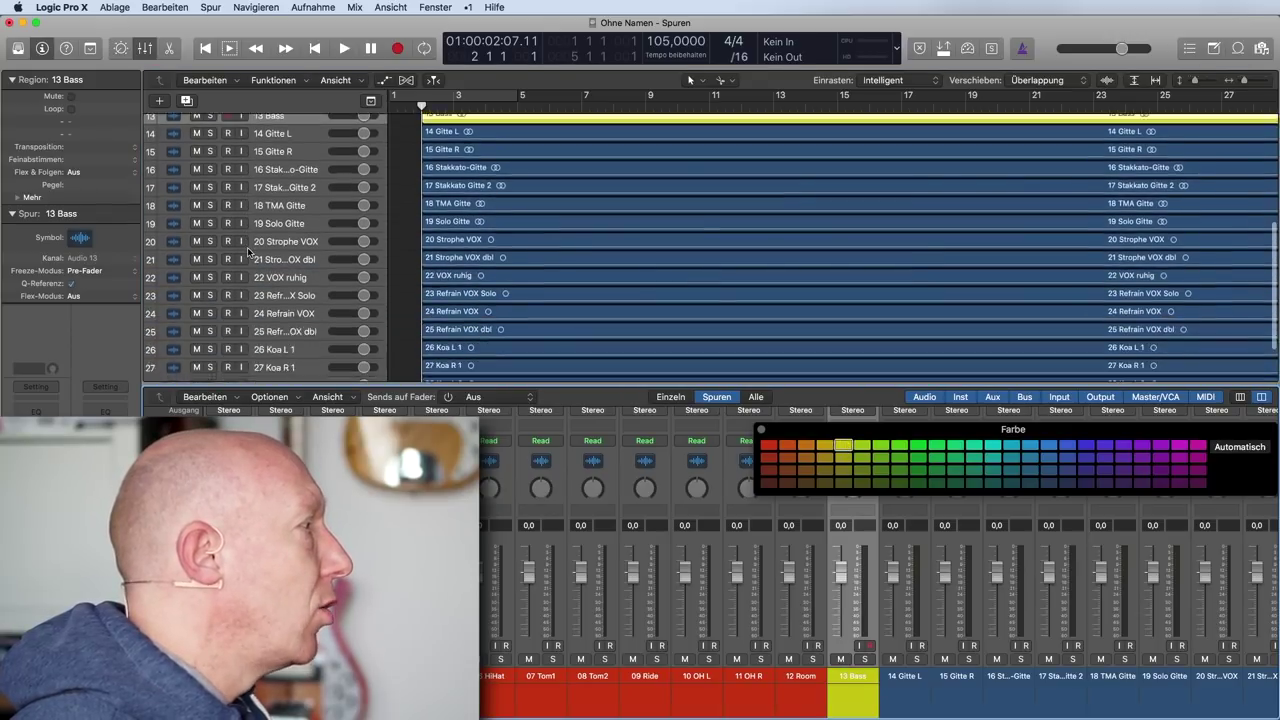
left_click(295, 214)
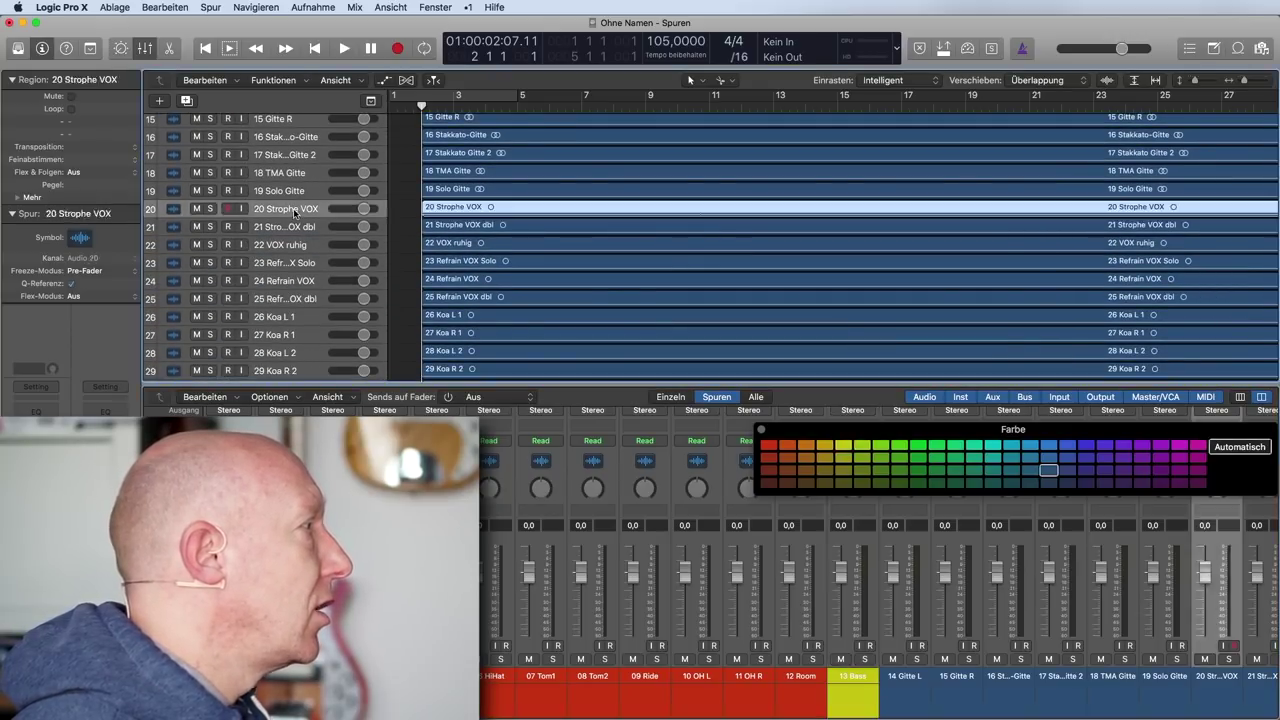
scroll(300, 299, "down", 2)
left_click(292, 340, "shift")
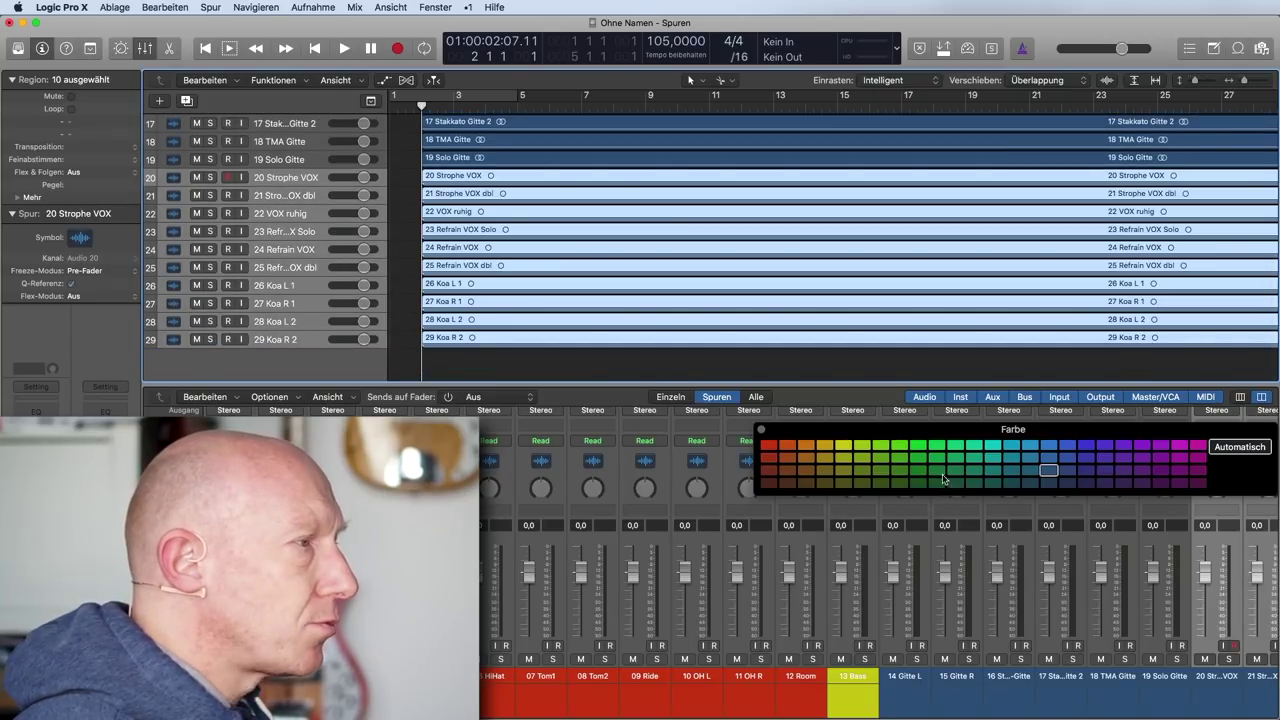
left_click(940, 485)
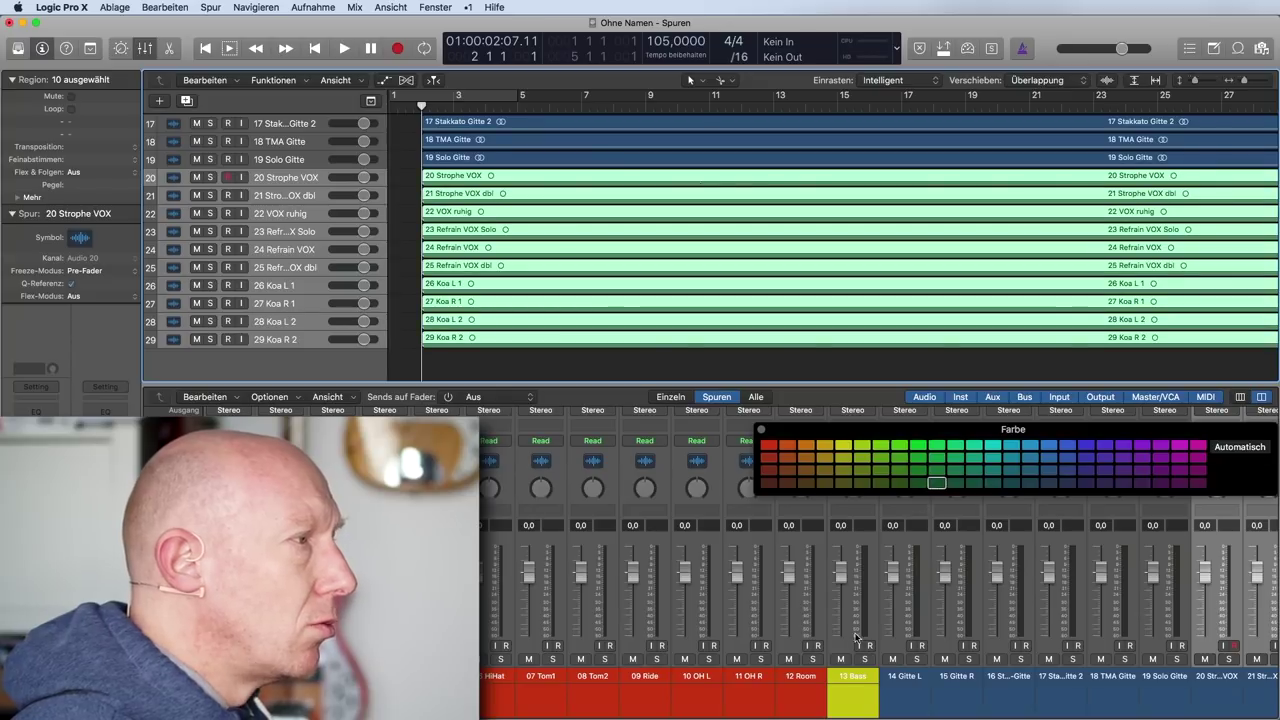
Step: Give the mixer channel strips 20 Strophe VOX through 29 Koa R 2 the same dark green and close the colour palette
scroll(810, 550, "right", 2)
scroll(810, 550, "right", 8)
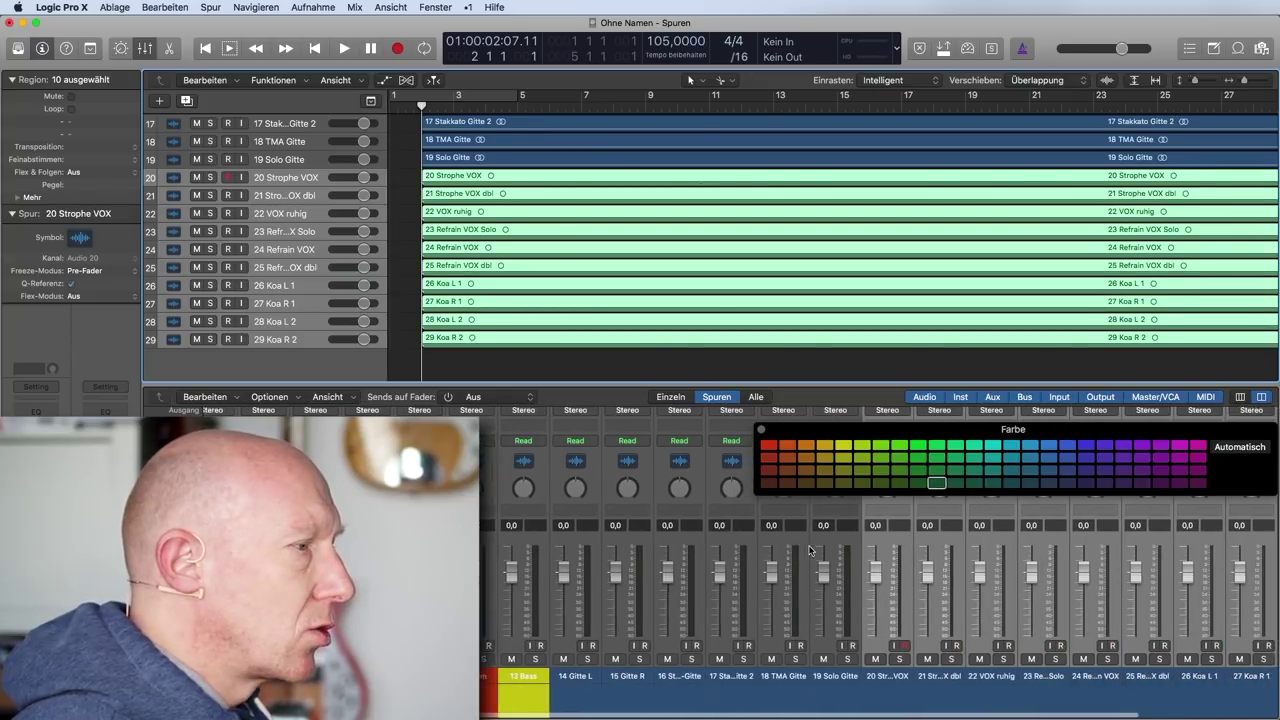
left_click(782, 694)
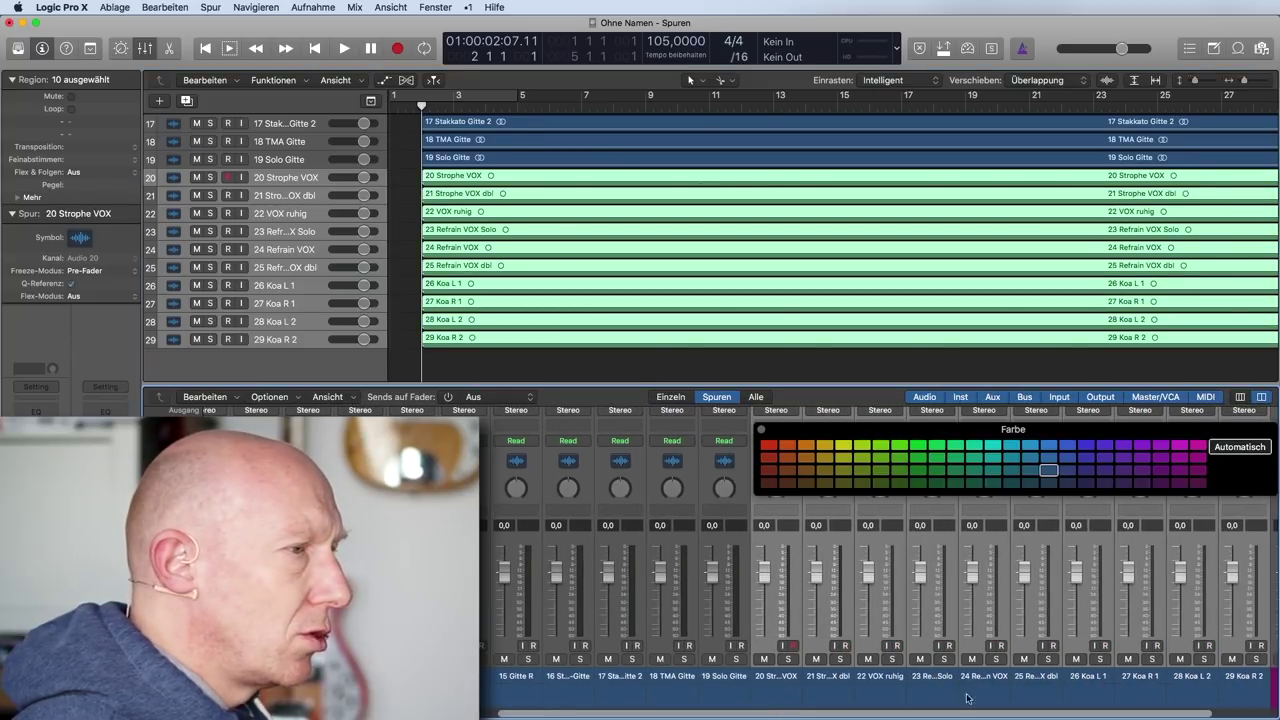
left_click(1230, 686, "shift")
left_click(932, 485)
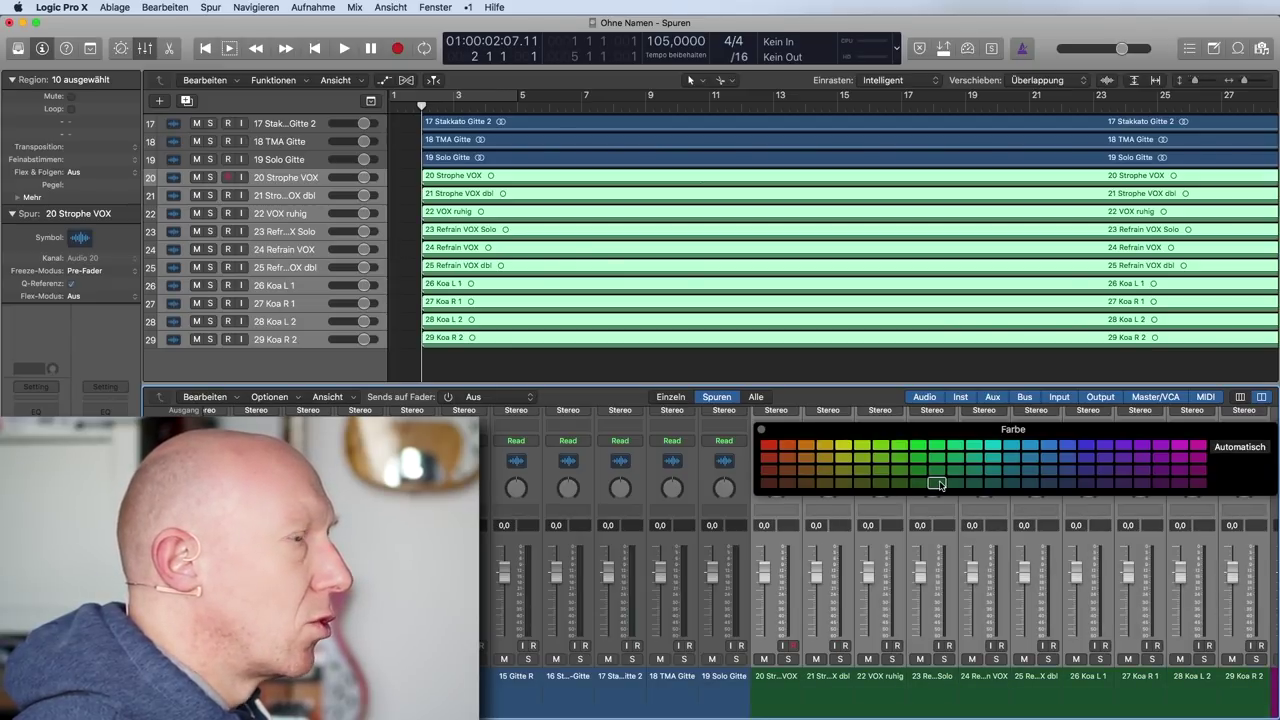
left_click(762, 429)
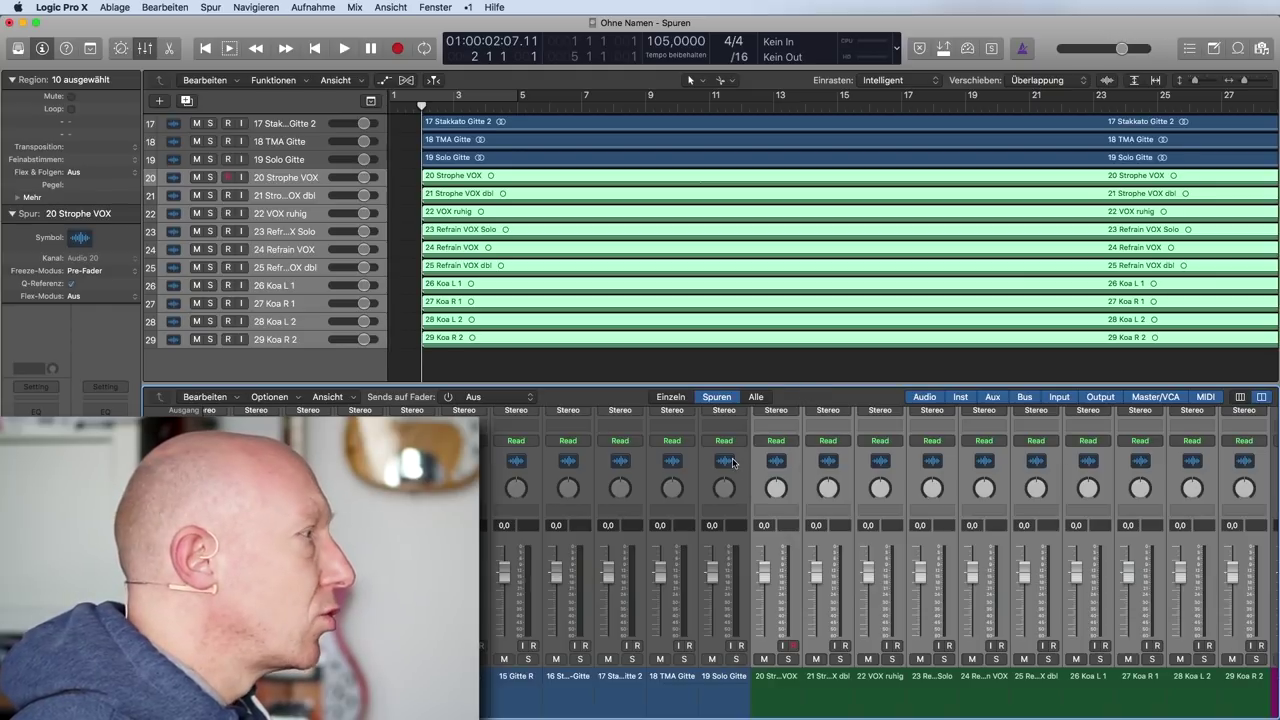
Step: Deselect the coloured regions and hide the mixer
scroll(485, 603, "left", 1)
scroll(485, 603, "left", 5)
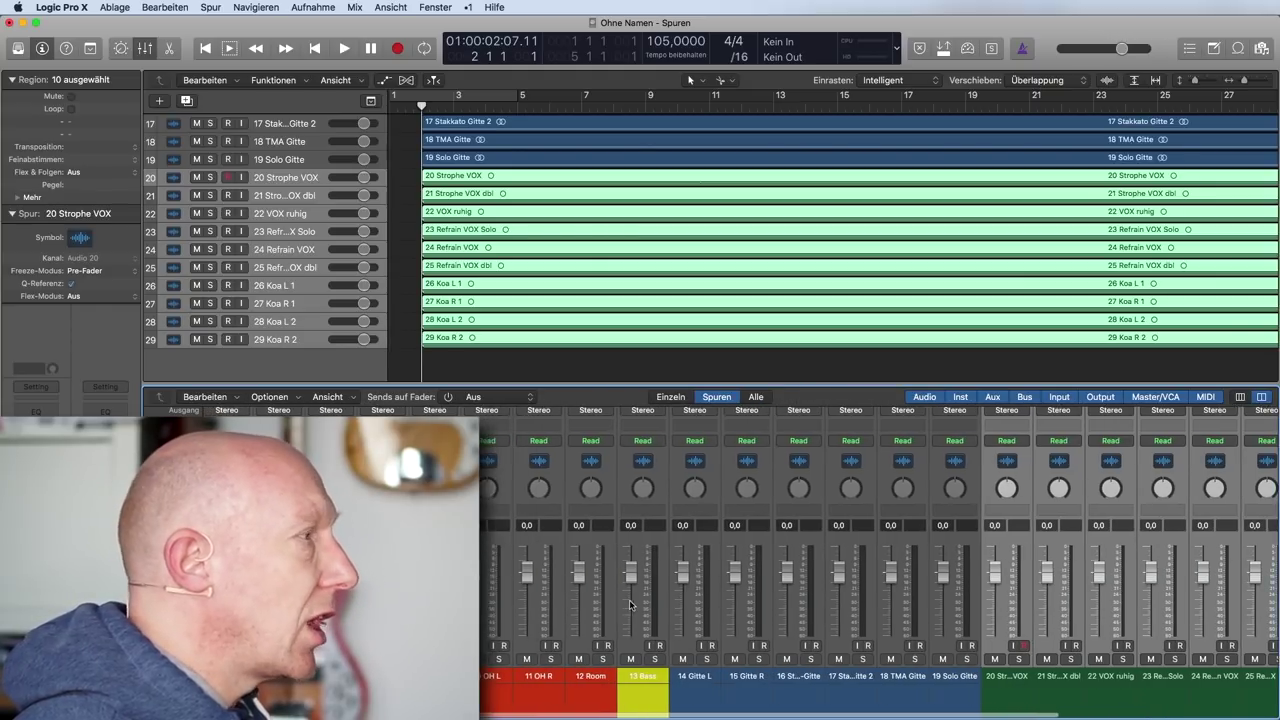
scroll(585, 340, "up", 2)
left_click(585, 363)
key("x")
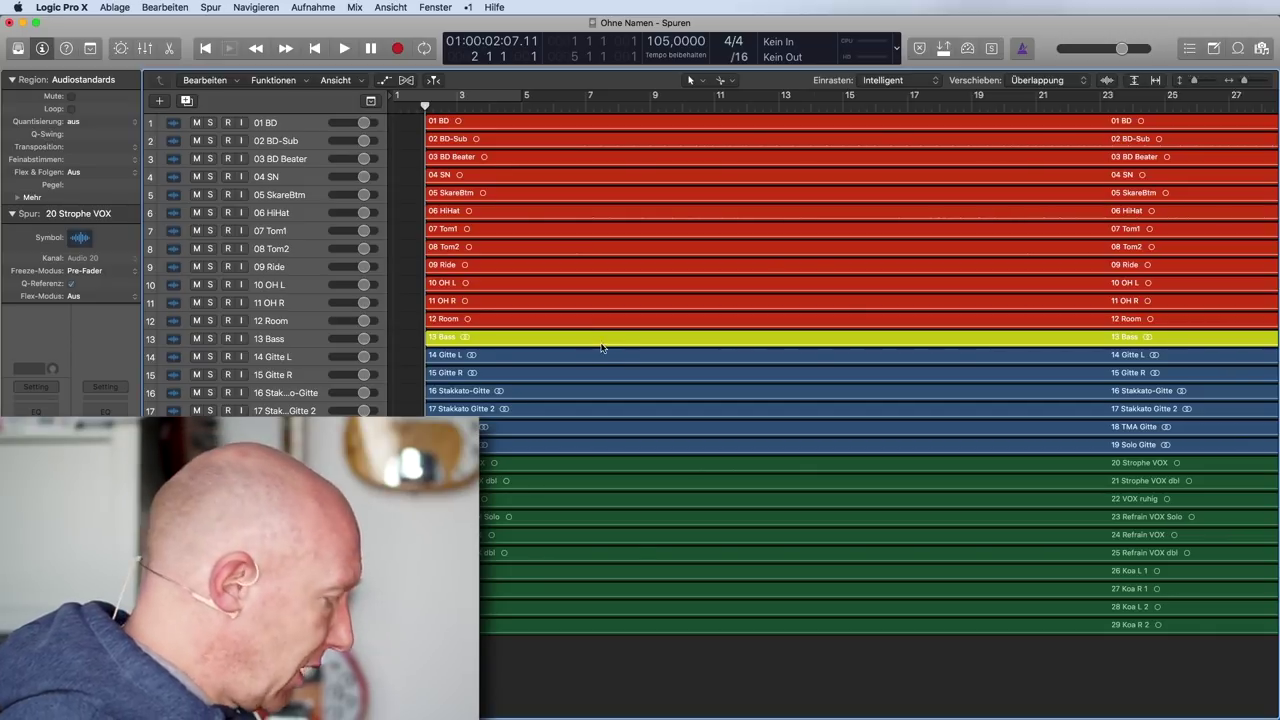
Step: Enlarge the track heights and fit the whole song in the timeline to examine the waveforms down to track 29
scroll(602, 348, "up", 5)
scroll(602, 348, "up", 3)
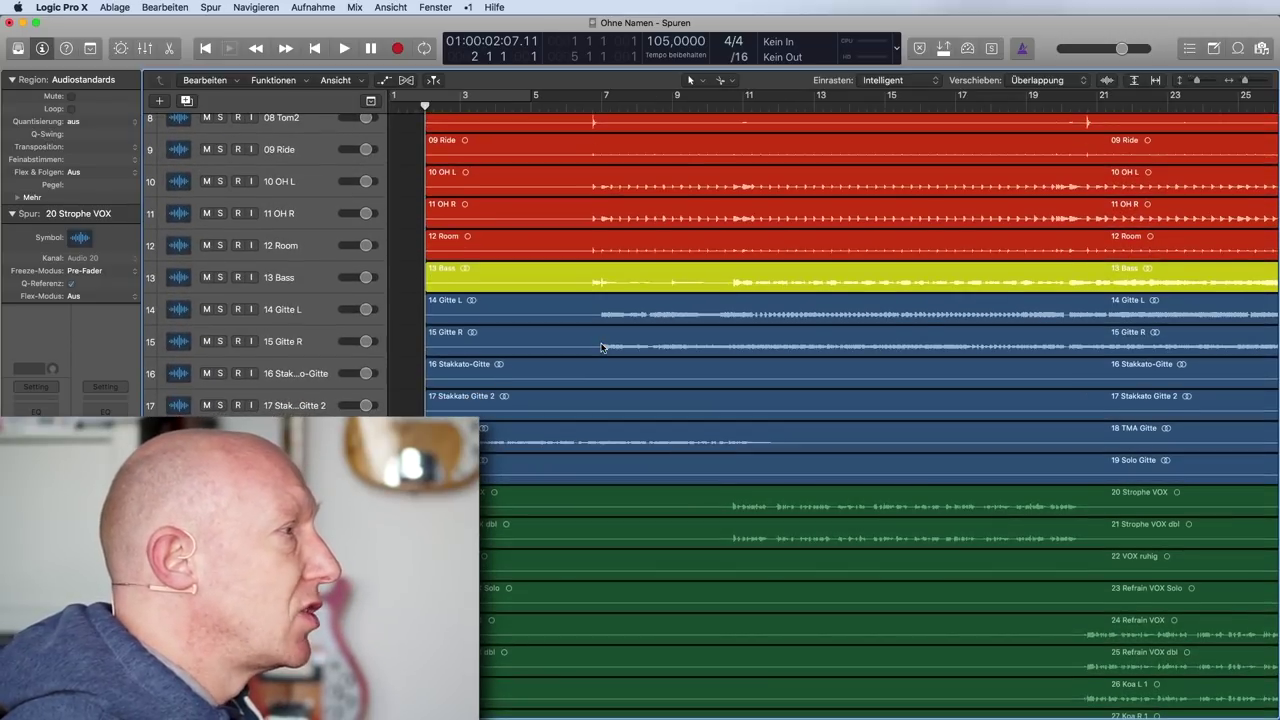
scroll(594, 386, "right", 3)
scroll(594, 386, "left", 3)
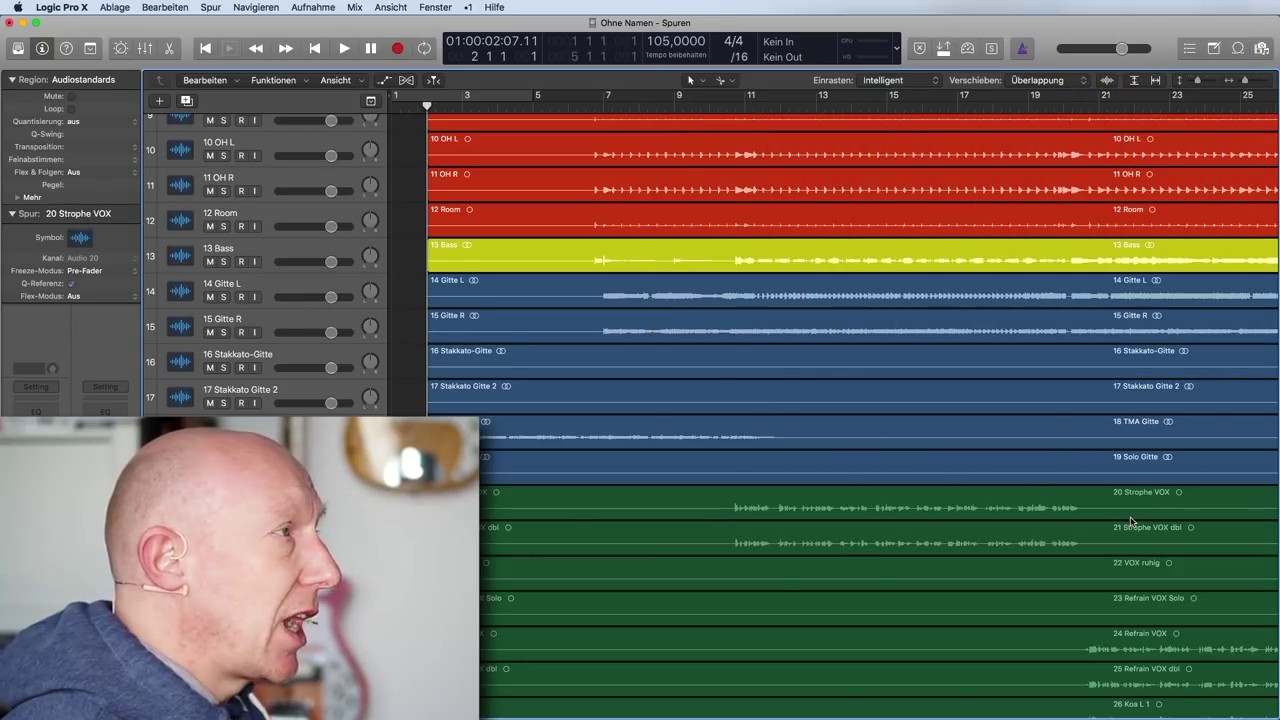
scroll(955, 477, "down", 5)
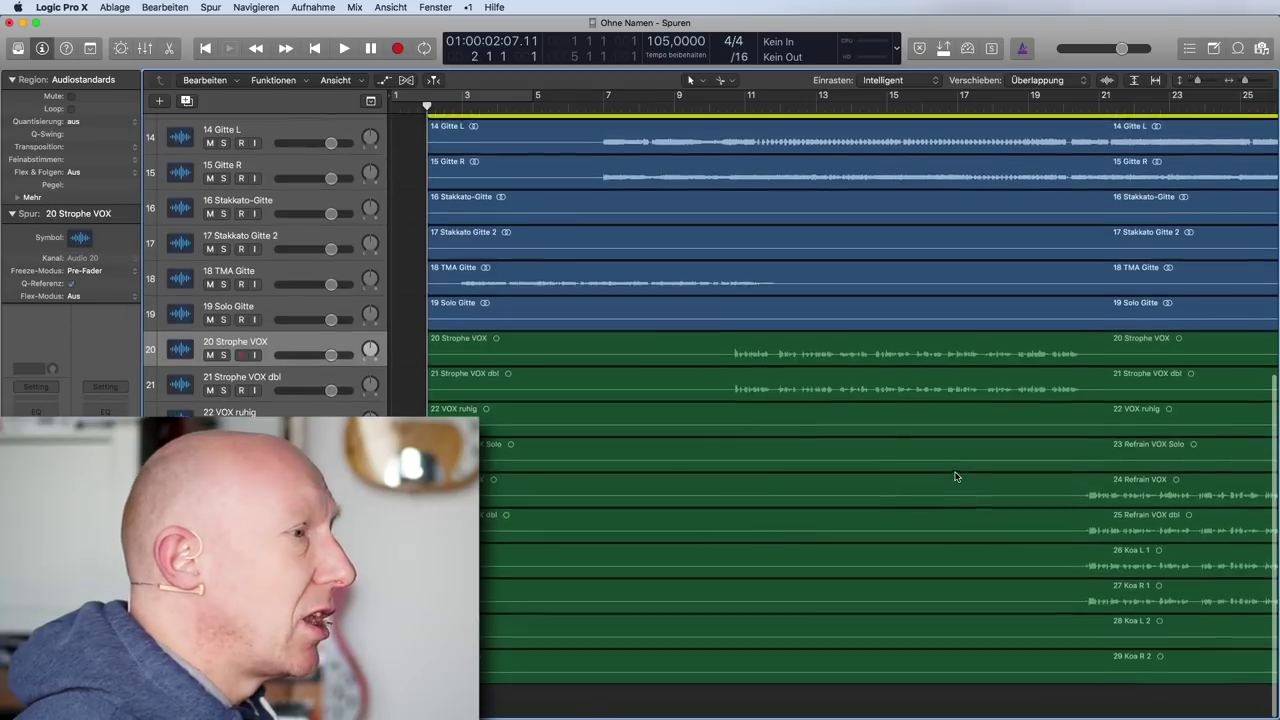
scroll(955, 477, "right", 10)
scroll(895, 498, "down", 10)
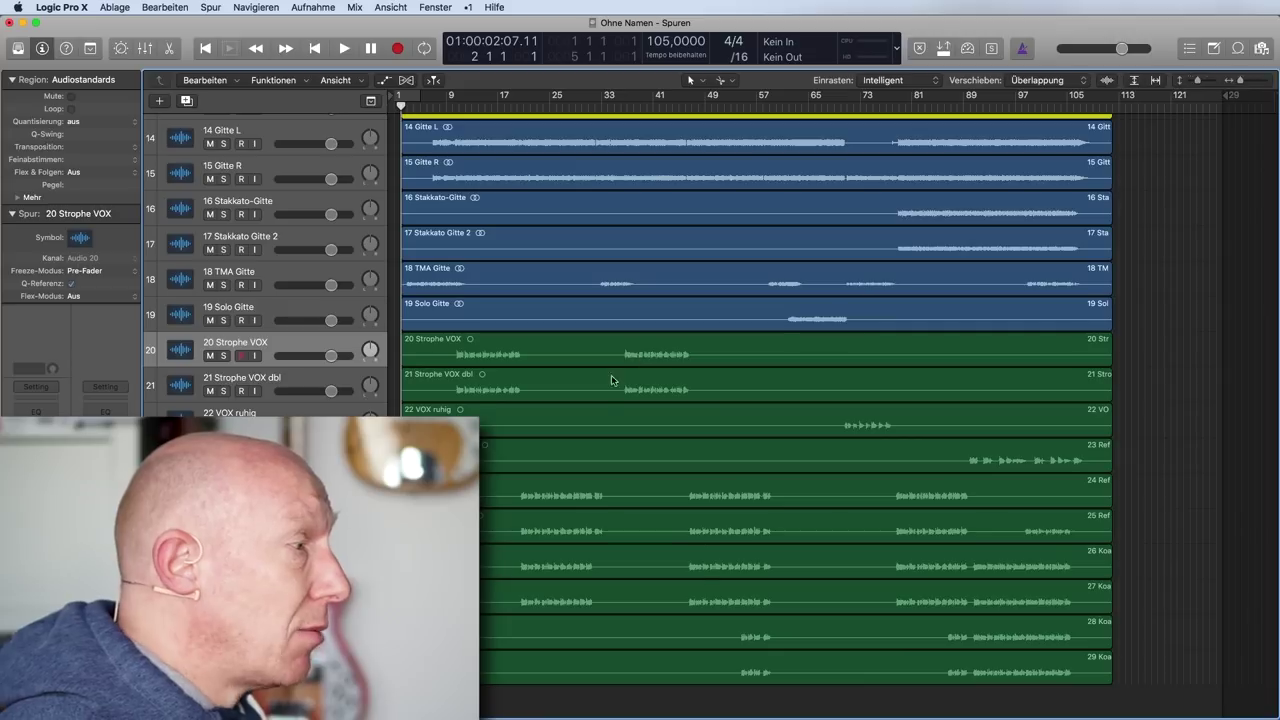
Step: Try removing the silence from region 29 Koa R 2 with a minimum silence duration of 1 s, and undo it
left_click(841, 667)
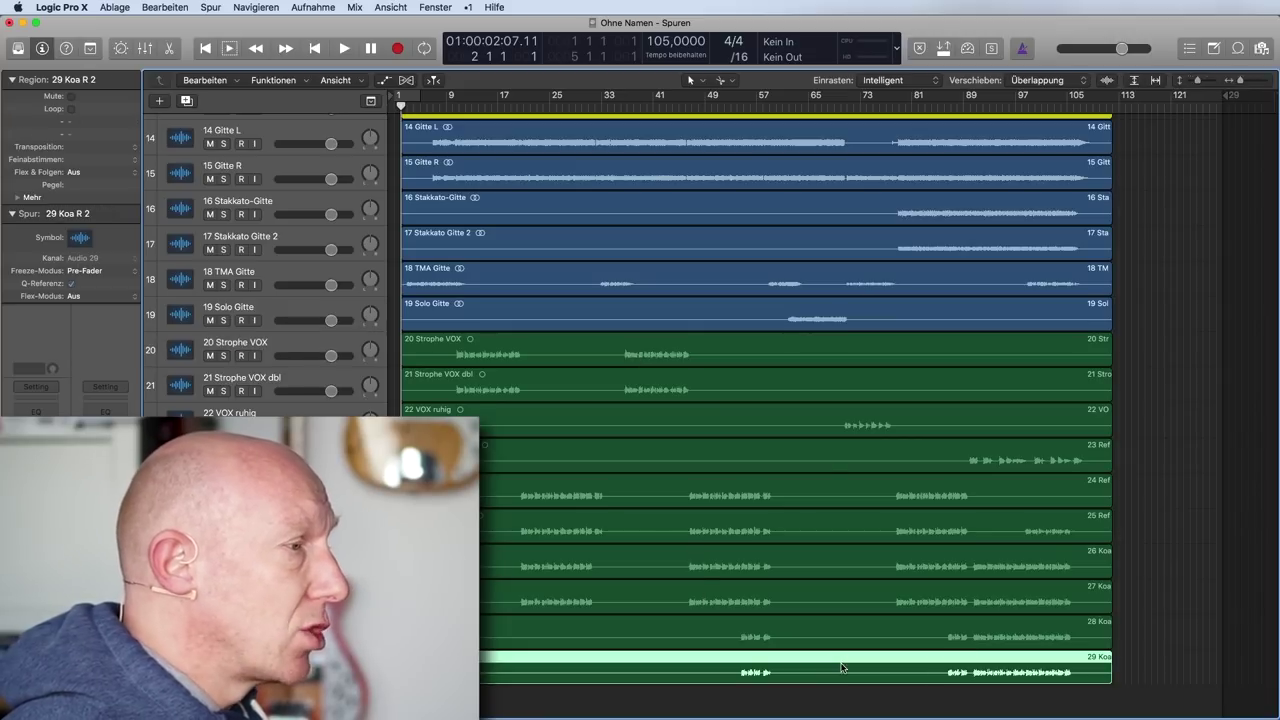
right_click(841, 667)
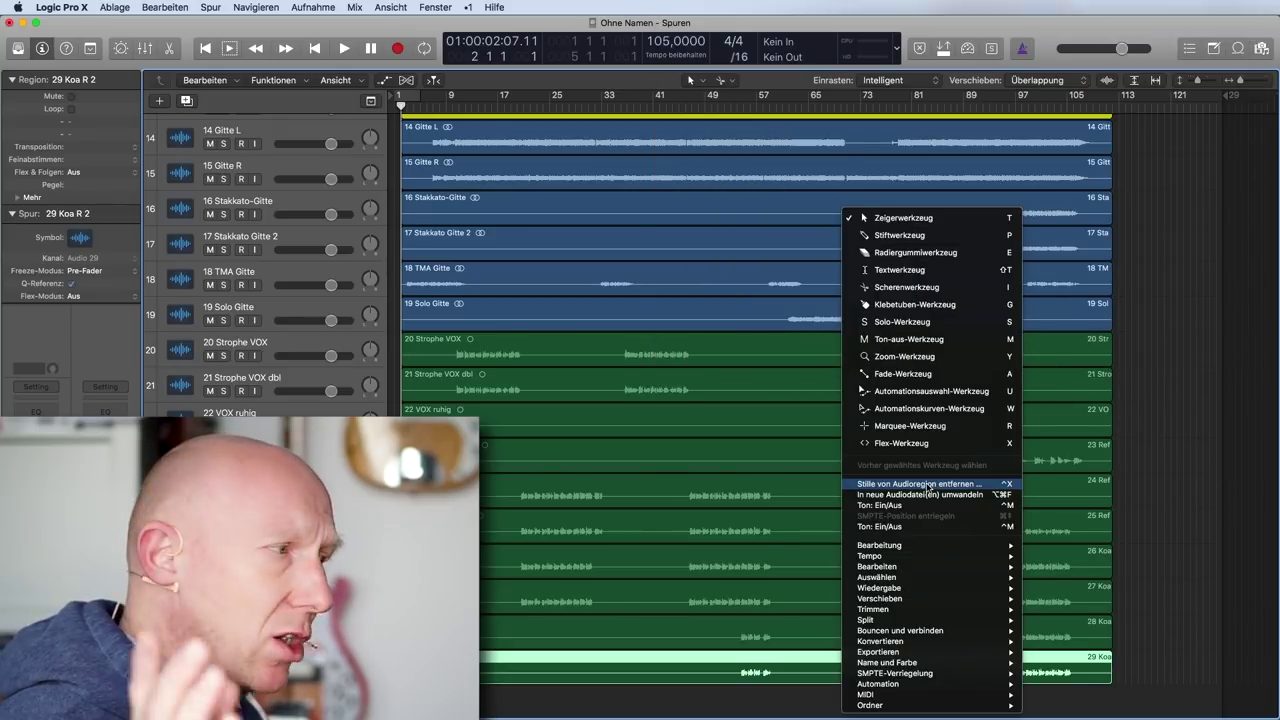
left_click(929, 486)
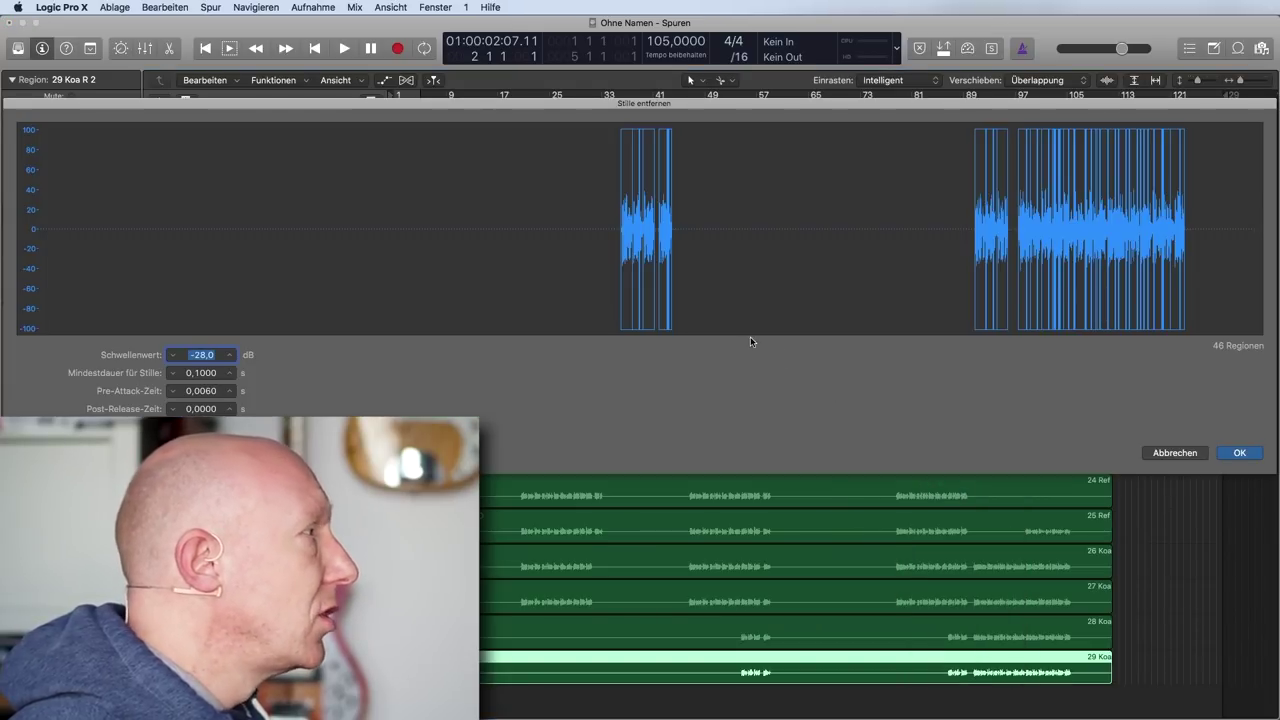
left_click_drag(676, 104, 673, 35)
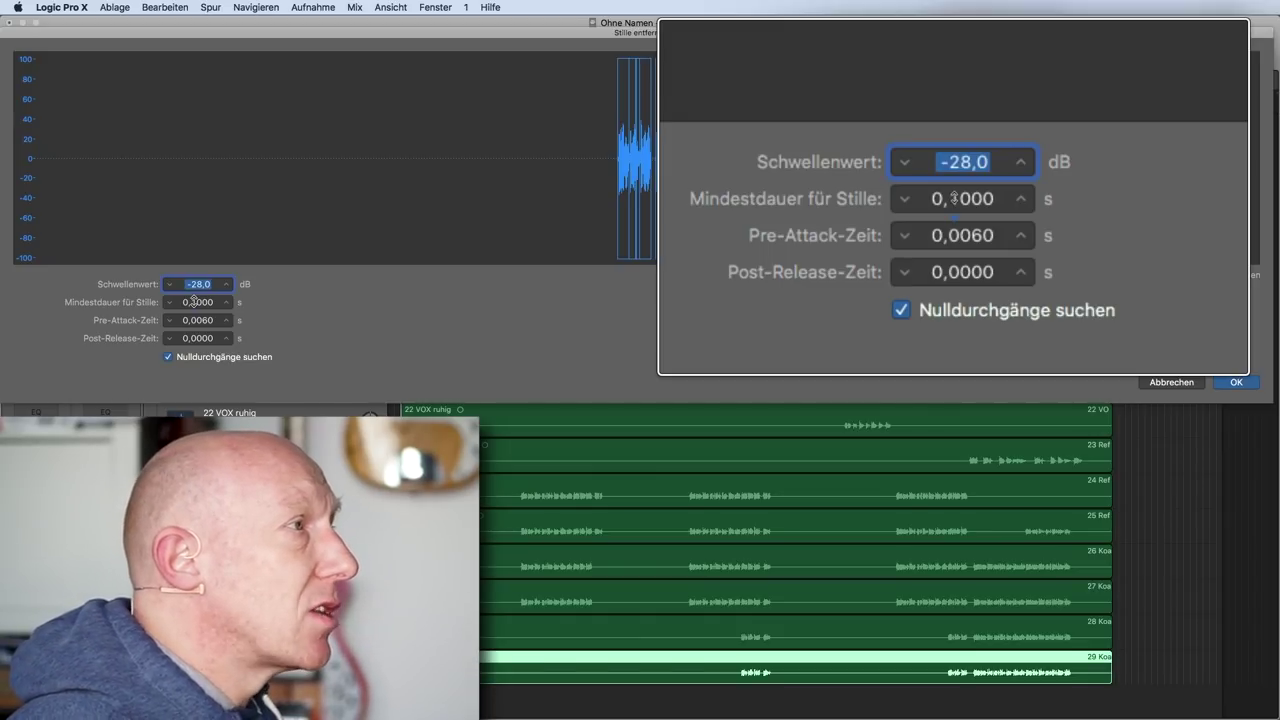
left_click(185, 302)
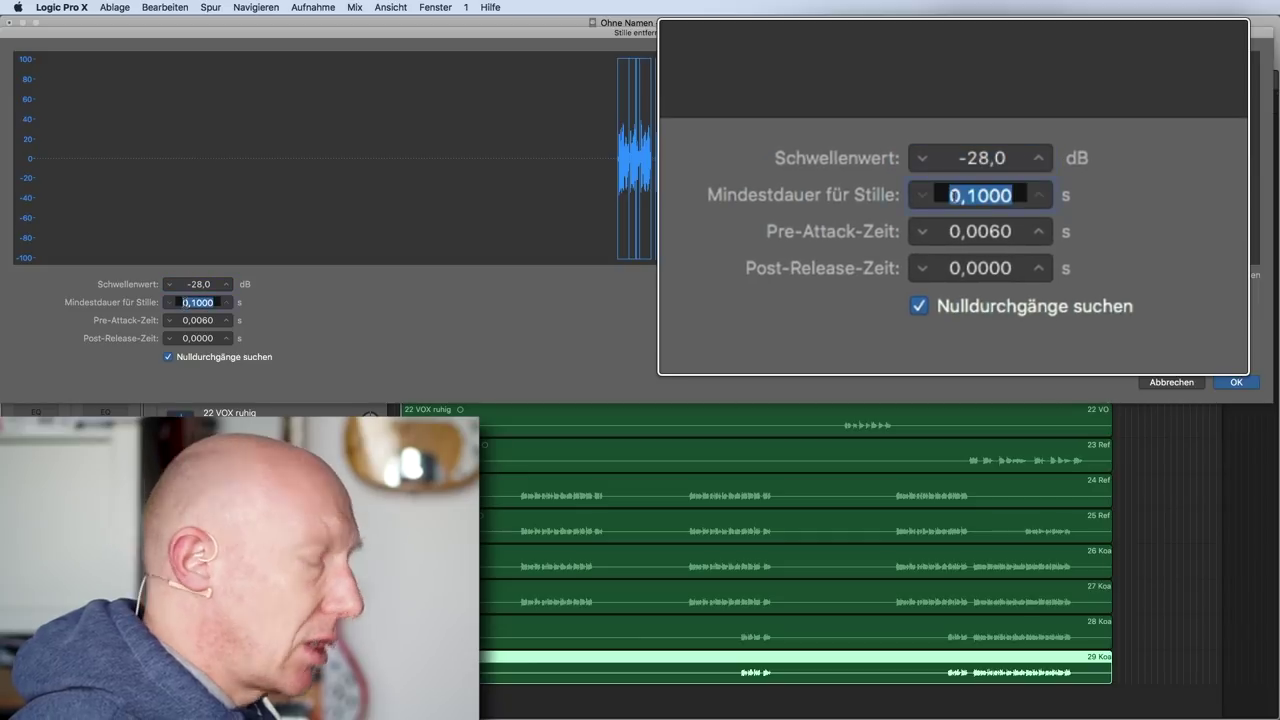
type("0,1")
key("Return")
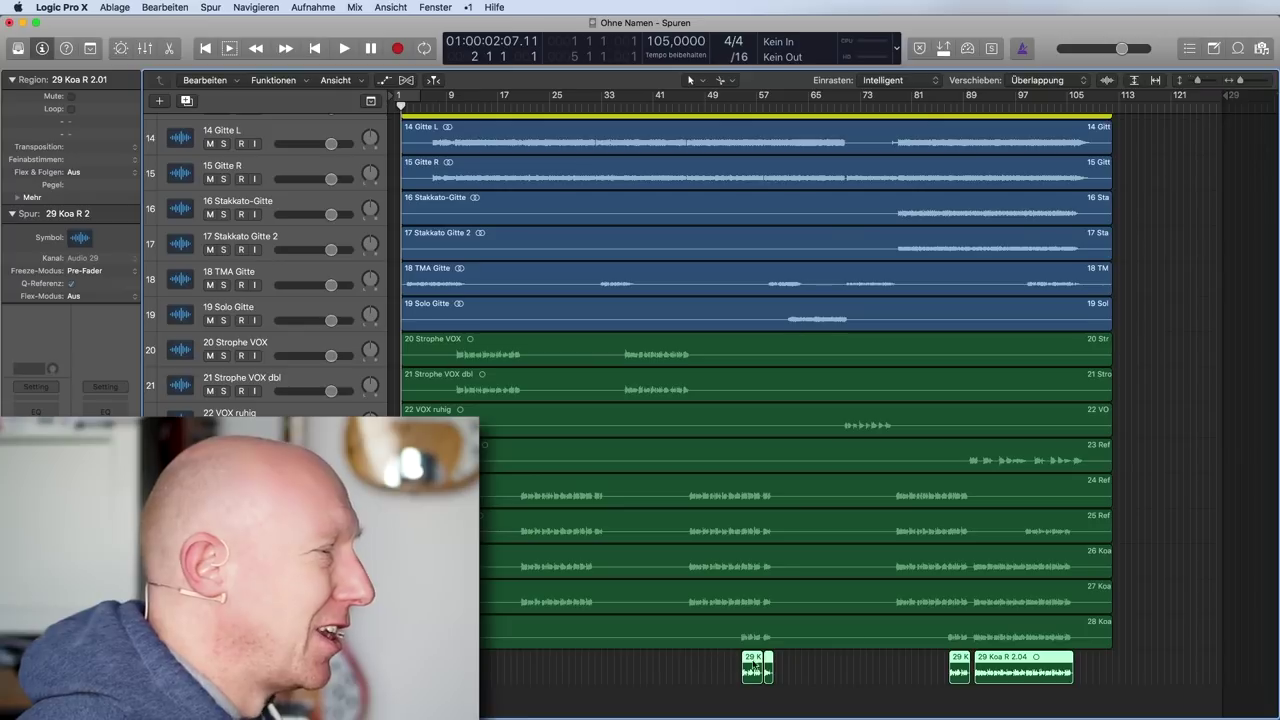
left_click(811, 636)
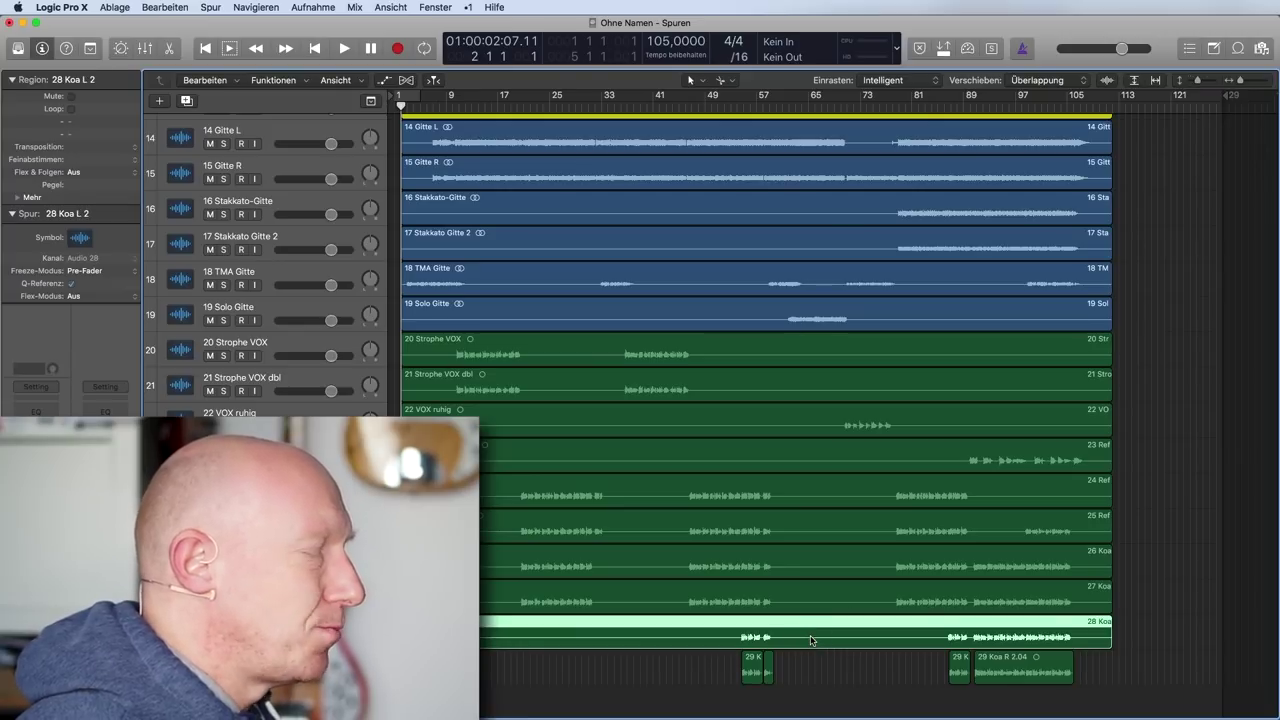
key("super+z")
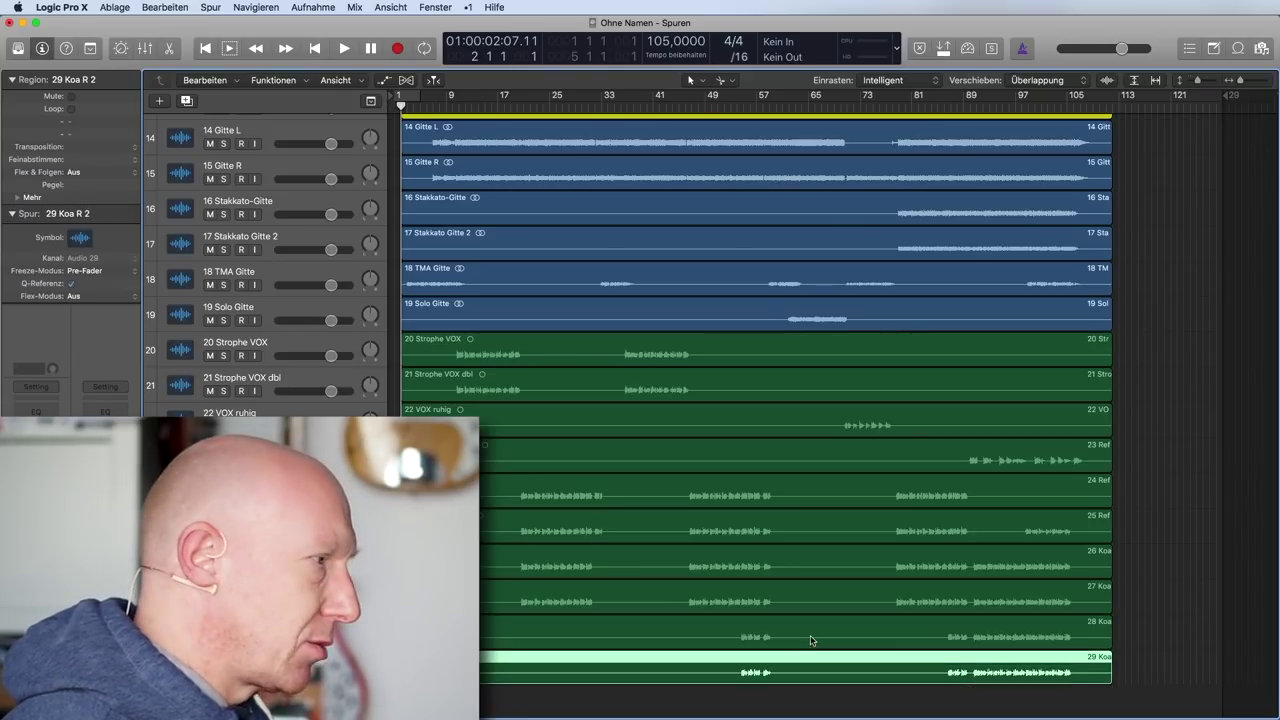
Step: Reopen silence removal for region 29 Koa R 2 and set the threshold to -38 dB and the pre-attack and post-release times to 1 s
right_click(807, 670)
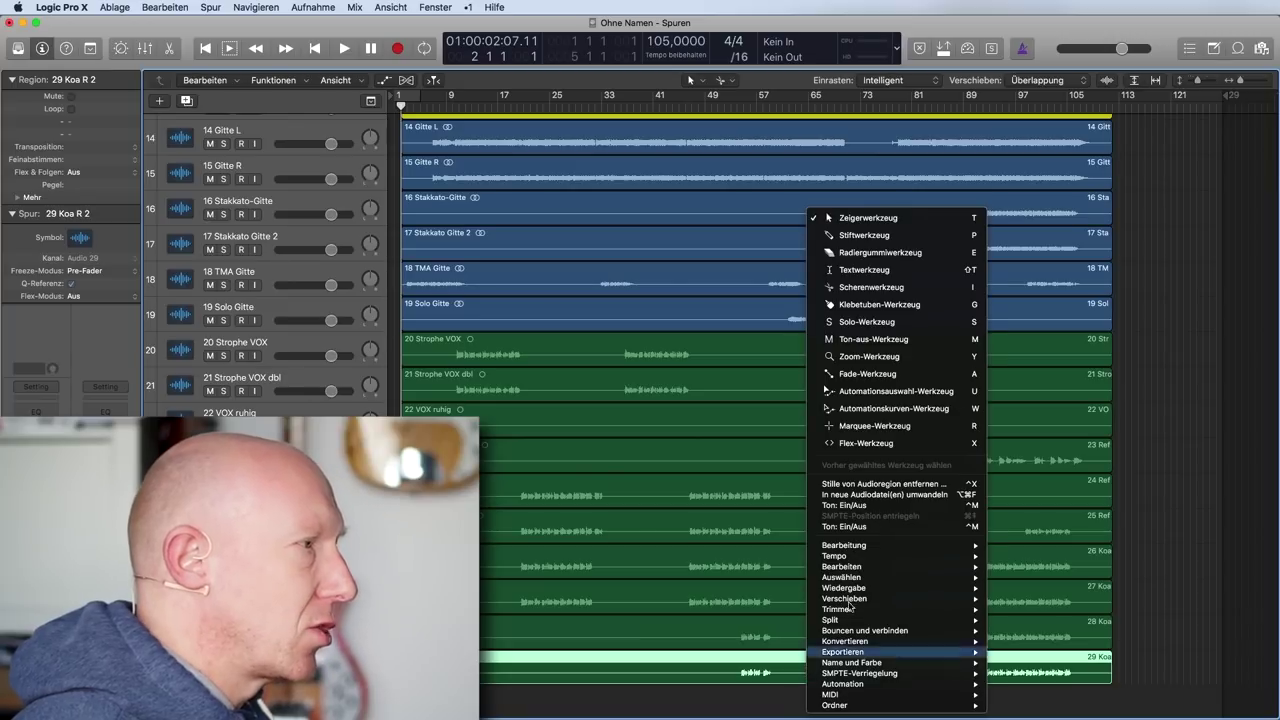
left_click(887, 483)
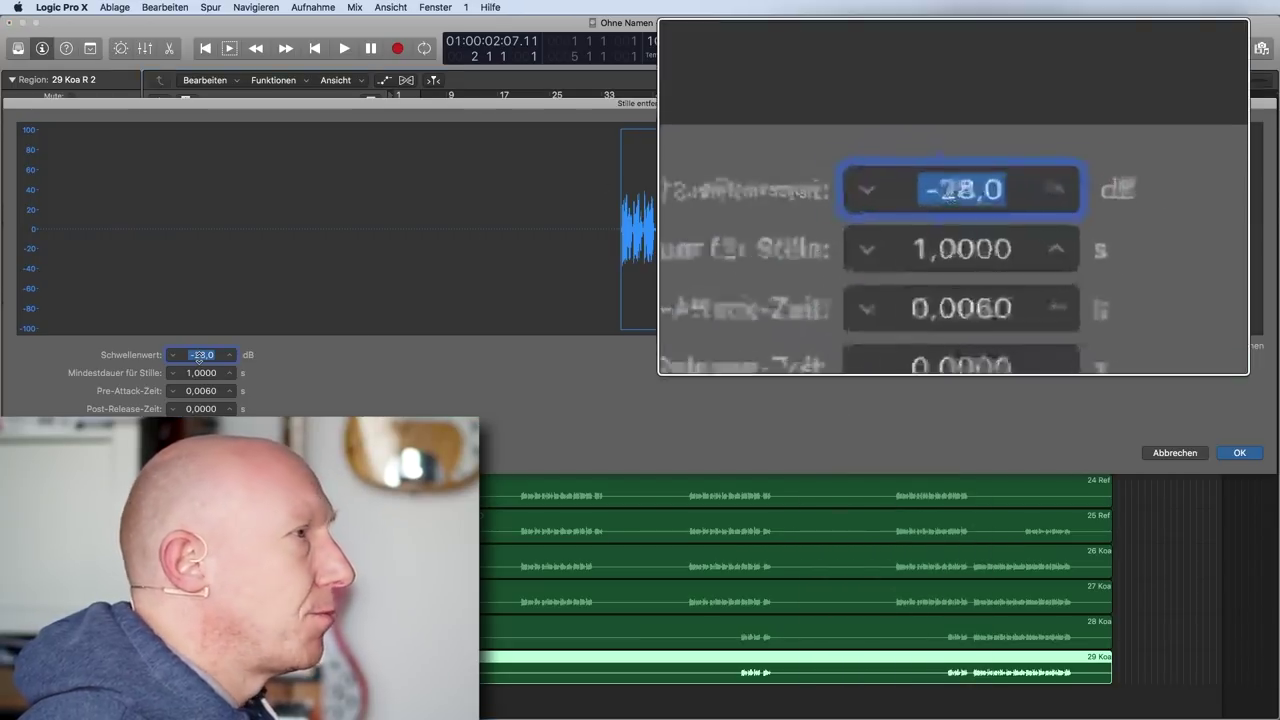
left_click(199, 357)
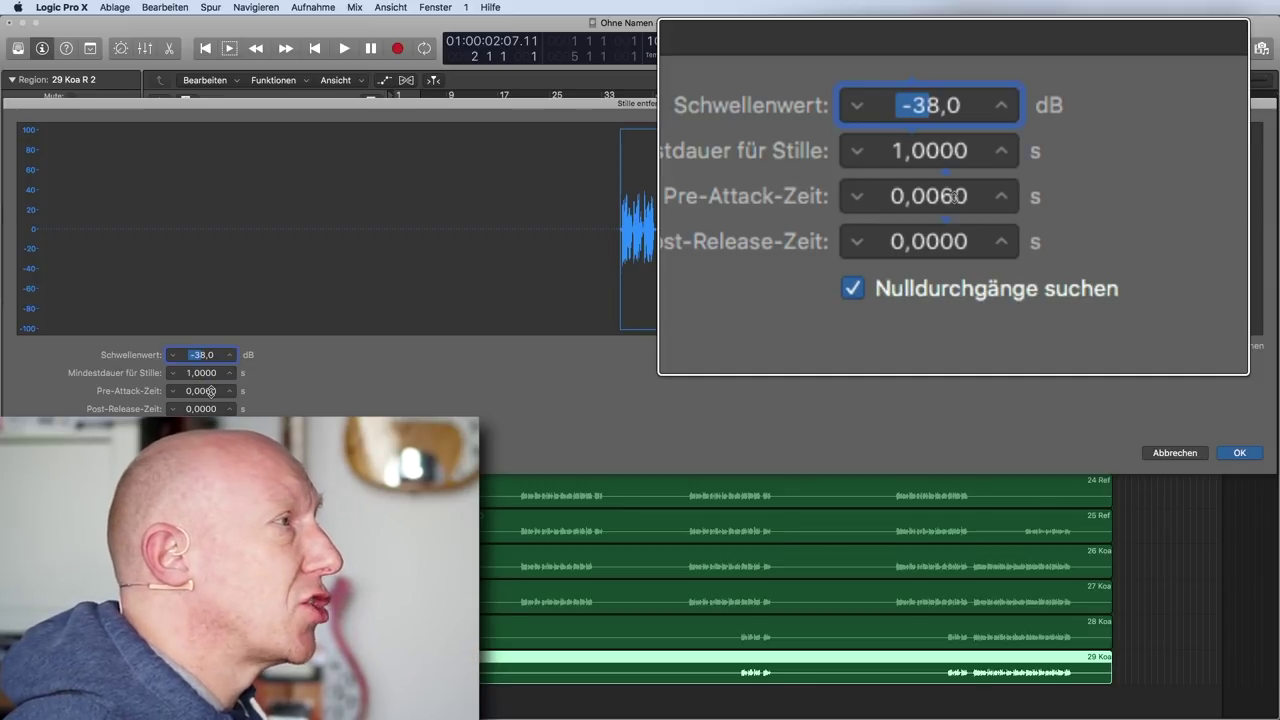
double_click(210, 390)
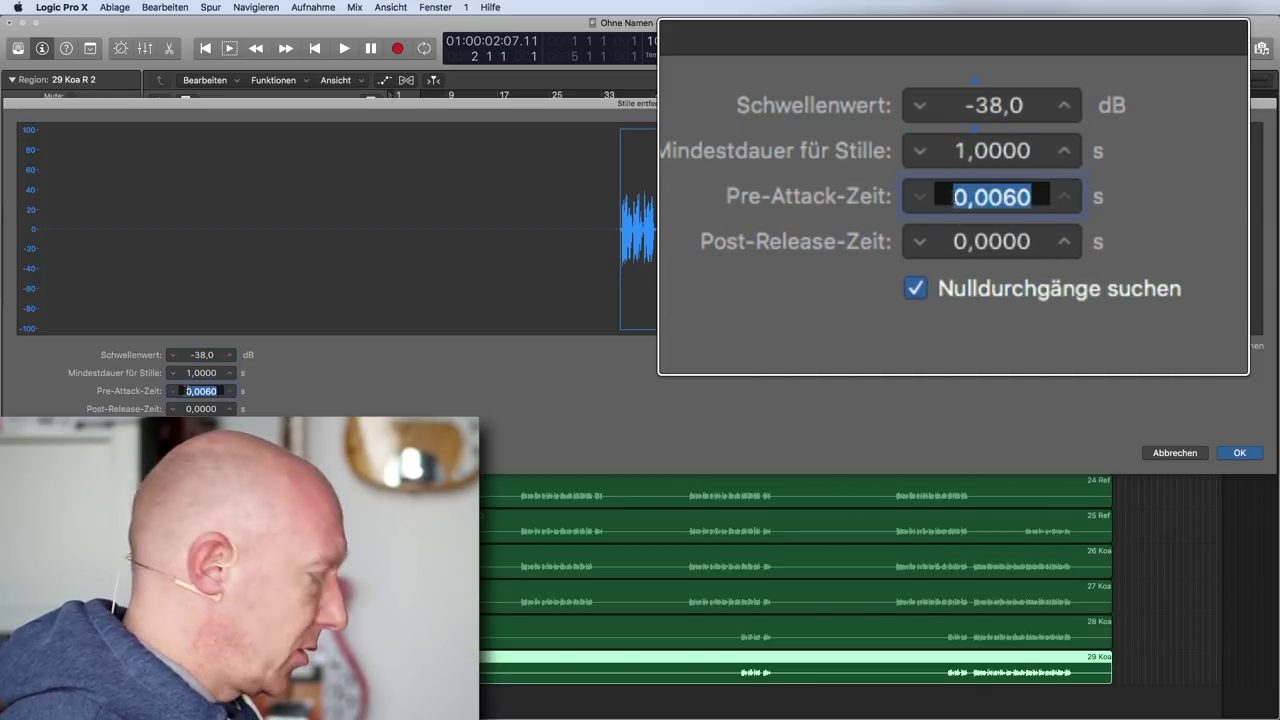
type("1")
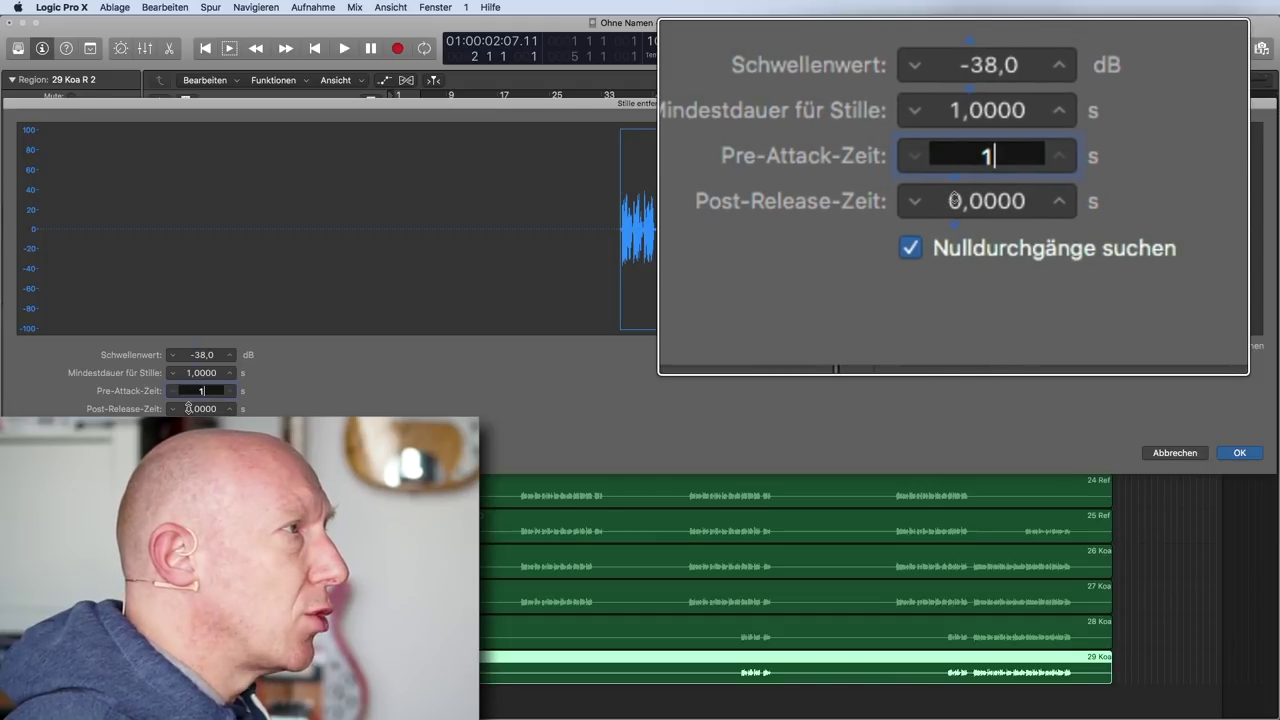
double_click(188, 408)
type("1")
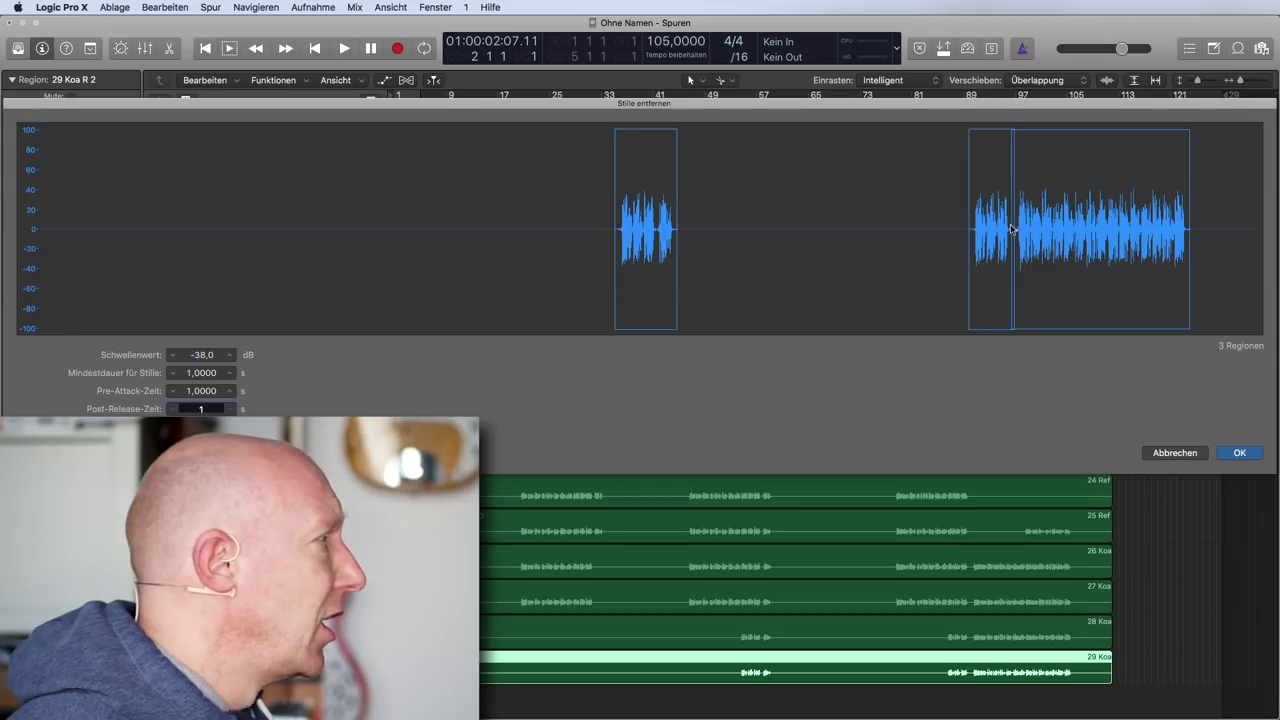
Step: Lower the silence threshold to -40 dB and set the minimum silence duration to 1 s
mouse_move(200, 356)
left_mouse_down()
mouse_move(200, 323)
mouse_move(200, 355)
left_mouse_up()
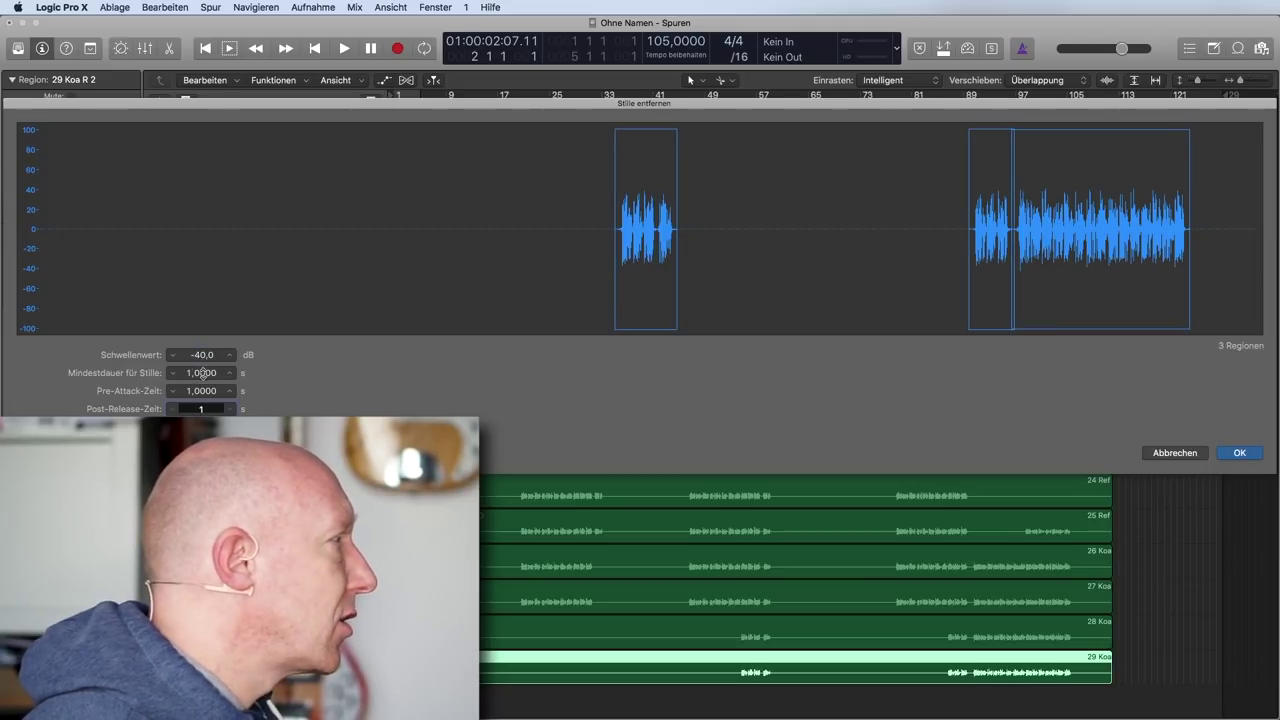
left_click_drag(197, 372, 195, 372)
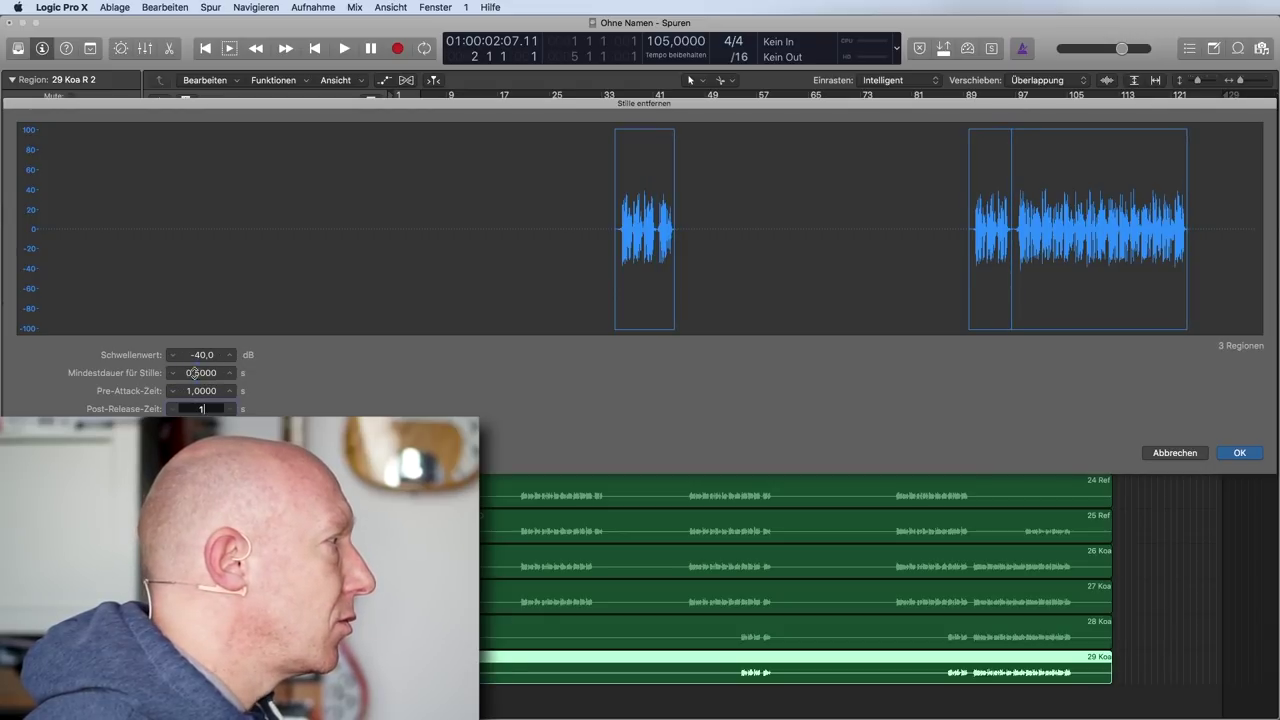
left_click(187, 372)
type("1")
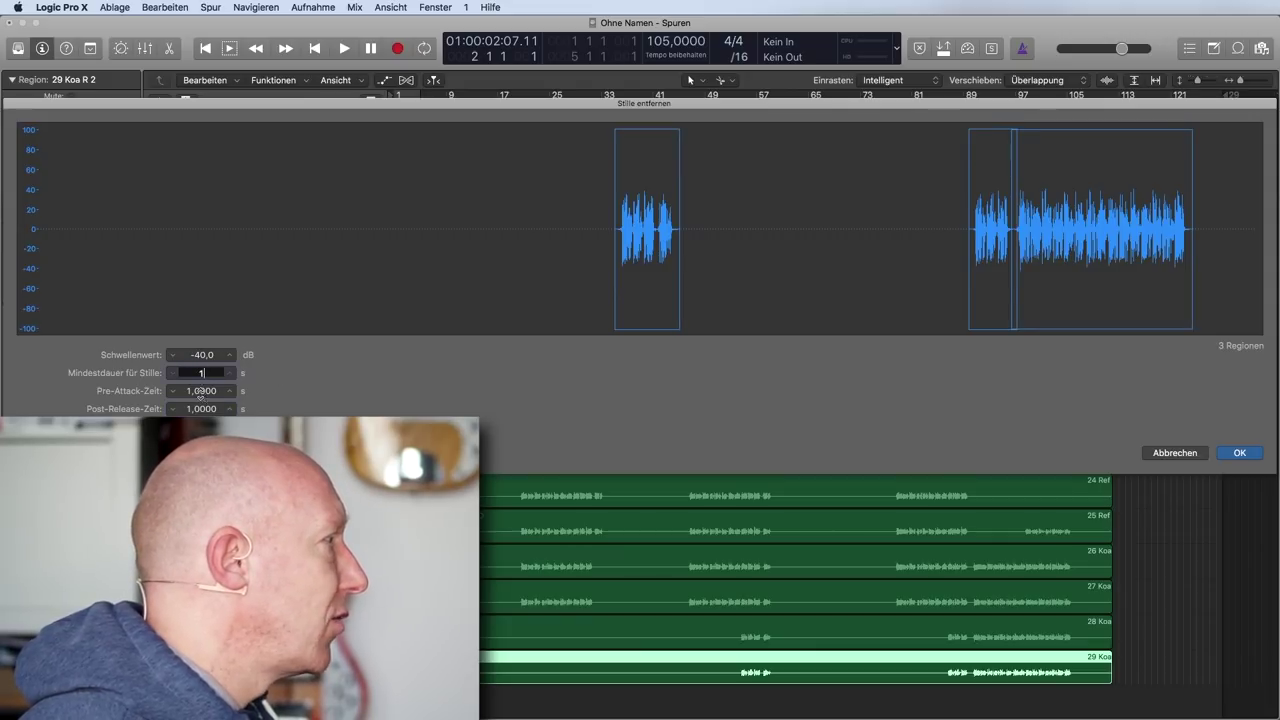
Step: Try different silence thresholds for region 29 Koa R 2, return to -40 dB and strip the silence
left_click_drag(202, 355, 202, 347)
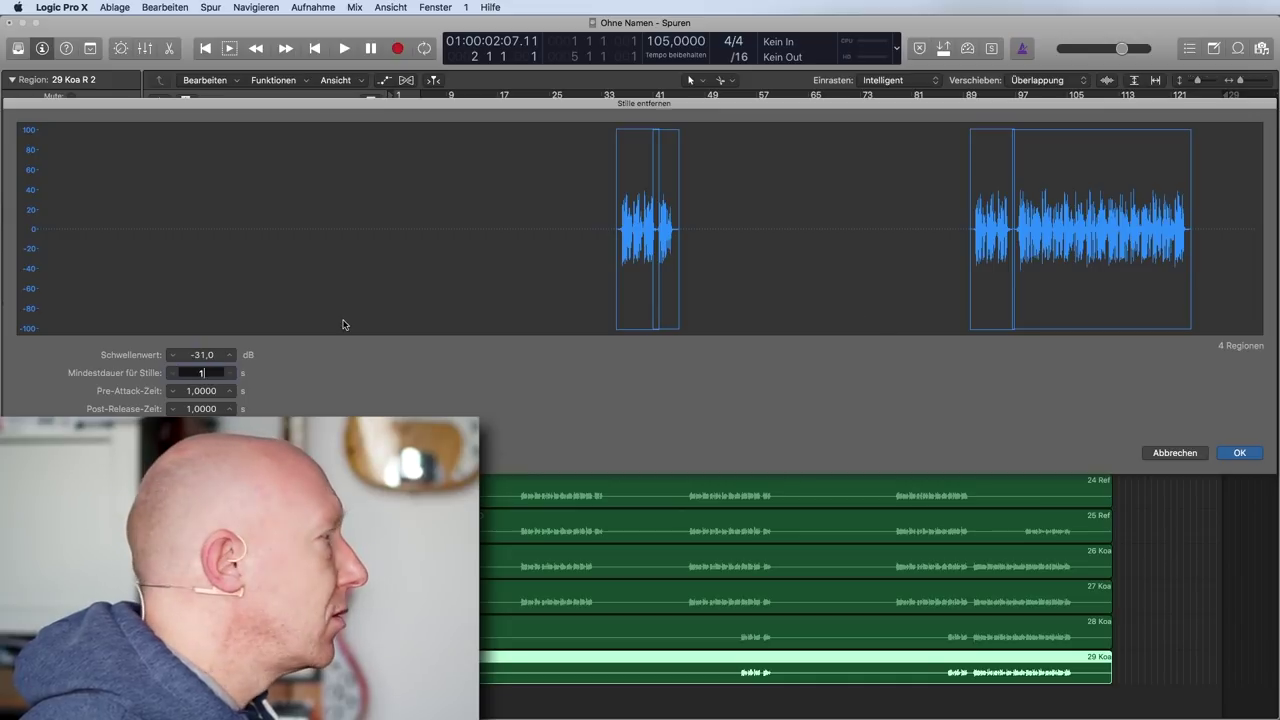
left_click_drag(194, 355, 196, 371)
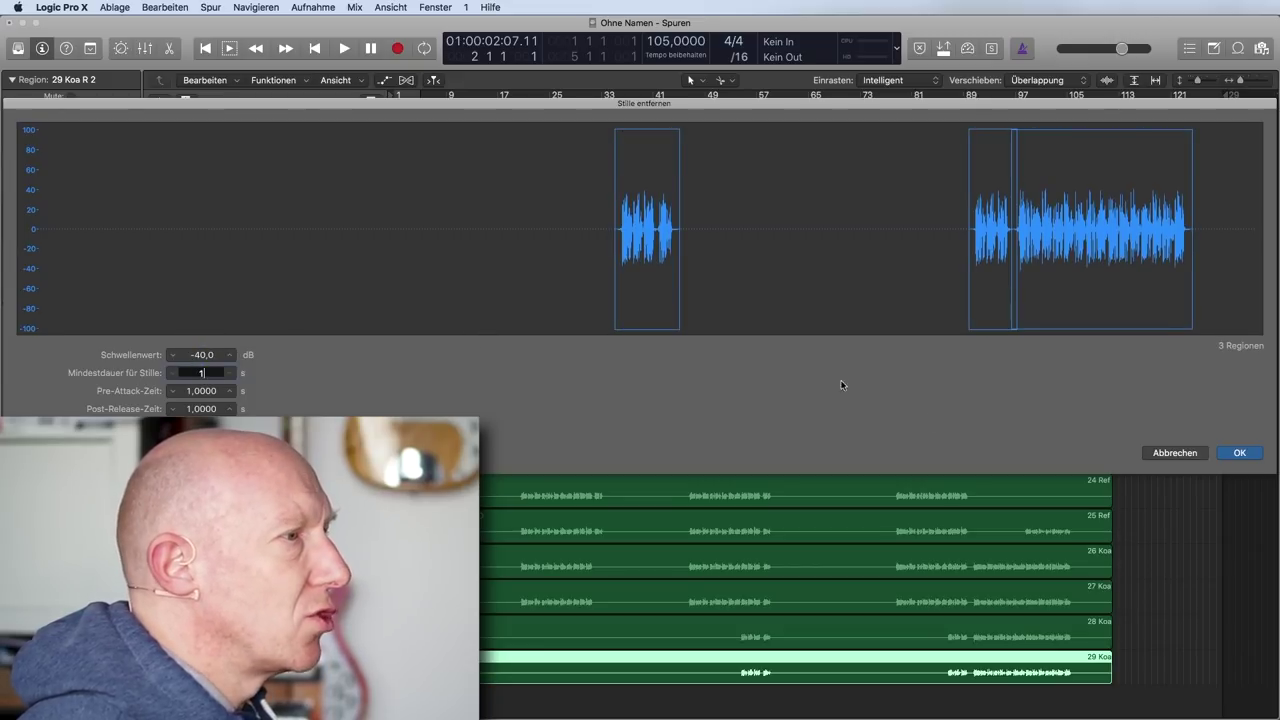
left_click(1240, 454)
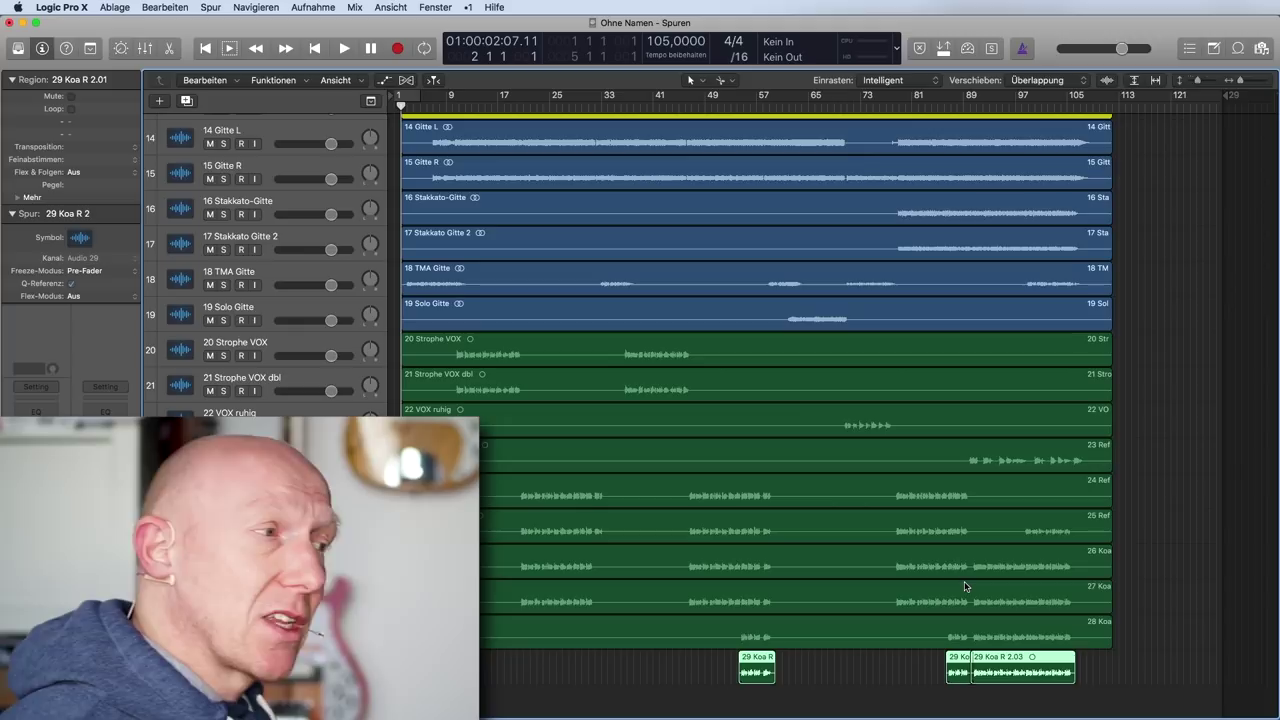
Step: Strip the silence from the choir regions 28 Koa L 2, 27 Koa R 1 and 26 Koa L 1
left_click(815, 630)
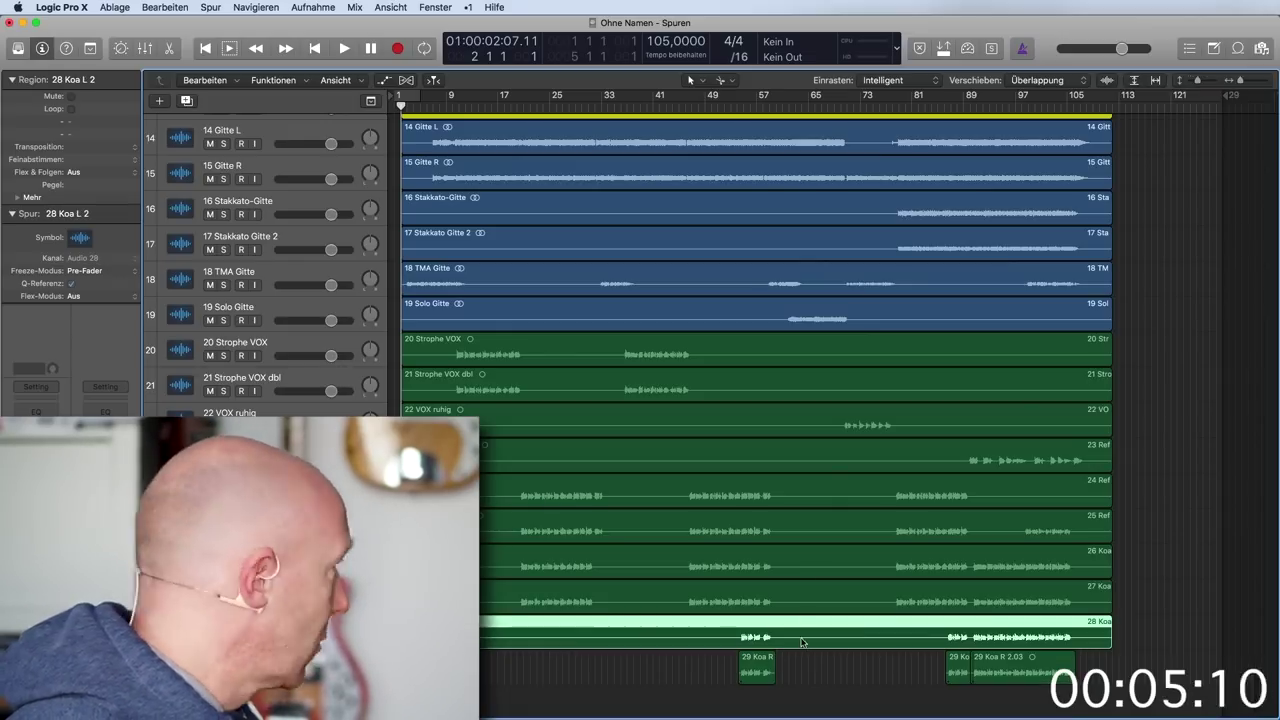
key("ctrl+x")
left_click(1241, 454)
left_click(830, 597)
key("ctrl+x")
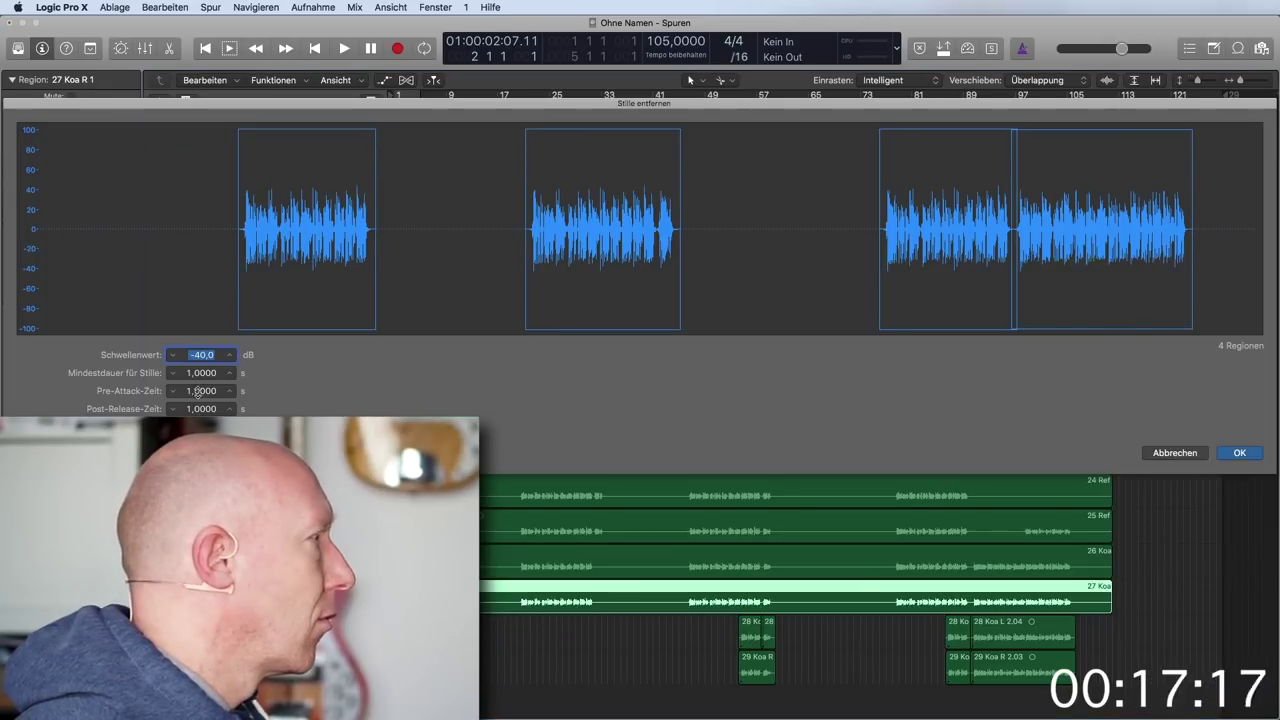
left_click(1239, 452)
left_click(814, 563)
key("ctrl+x")
left_click(1240, 453)
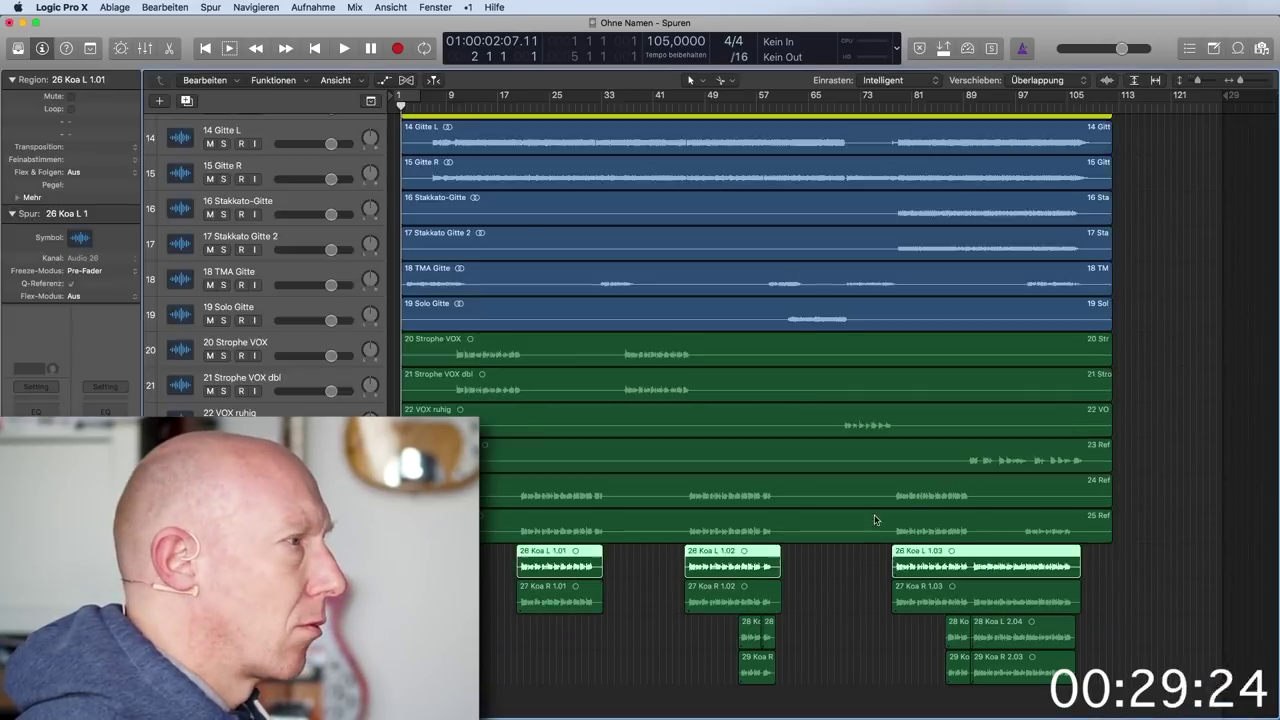
Step: Strip the silence from the refrain vocal regions on tracks 25, 24 and 23, adjusting the detection settings where needed
left_click(877, 521)
key("ctrl+x")
left_click(1240, 453)
left_click(878, 488)
key("ctrl+x")
left_click_drag(201, 355, 201, 402)
left_click_drag(201, 409, 201, 419)
left_click(1220, 454)
Step: Strip the silence from the vocal regions 22 VOX ruhig, 21 Strophe VOX dbl and 20 Strophe VOX
left_click(922, 429)
key("ctrl+x")
left_click(1244, 453)
left_click(932, 391)
key("ctrl+x")
left_click(1240, 453)
left_click(934, 357)
key("ctrl+x")
left_click(1240, 453)
Step: Strip the silence from the guitar and bass regions on tracks 17 up to 13
scroll(977, 437, "up", 5)
left_click(977, 434)
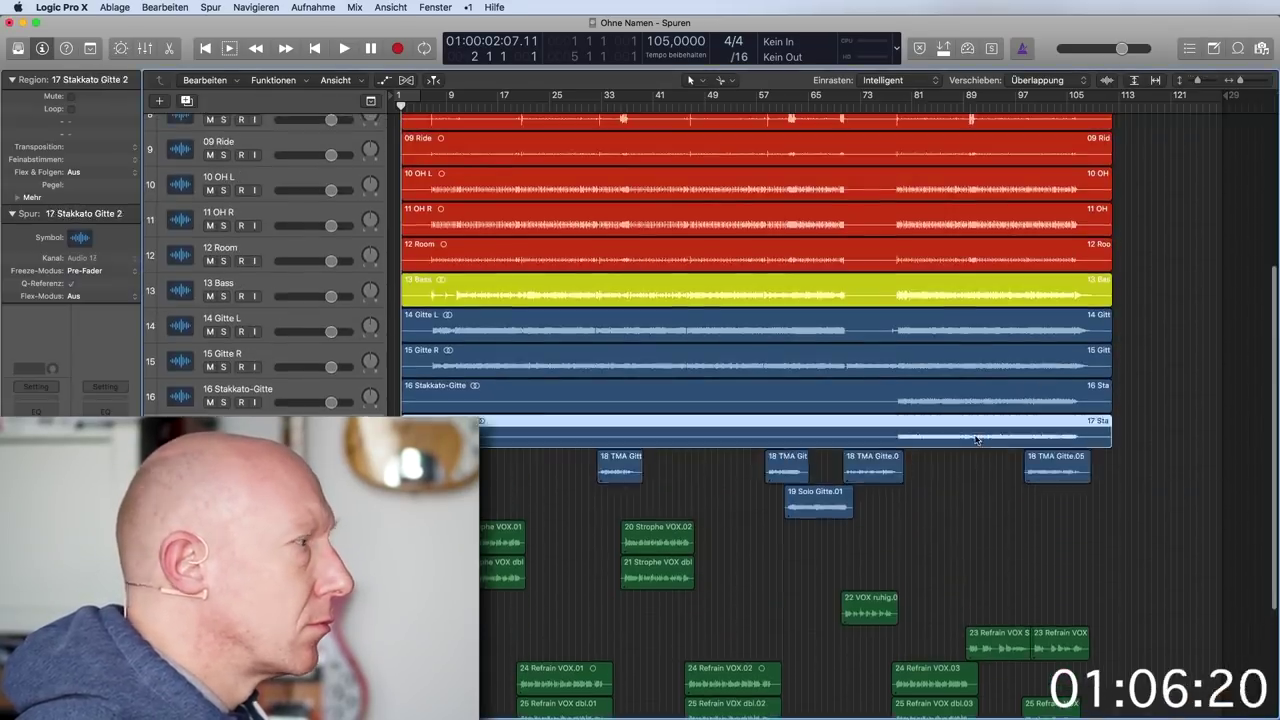
key("ctrl+x")
left_click(1240, 453)
left_click(980, 394)
key("ctrl+x")
left_click(1240, 453)
left_click(746, 352)
key("ctrl+x")
left_click(1240, 453)
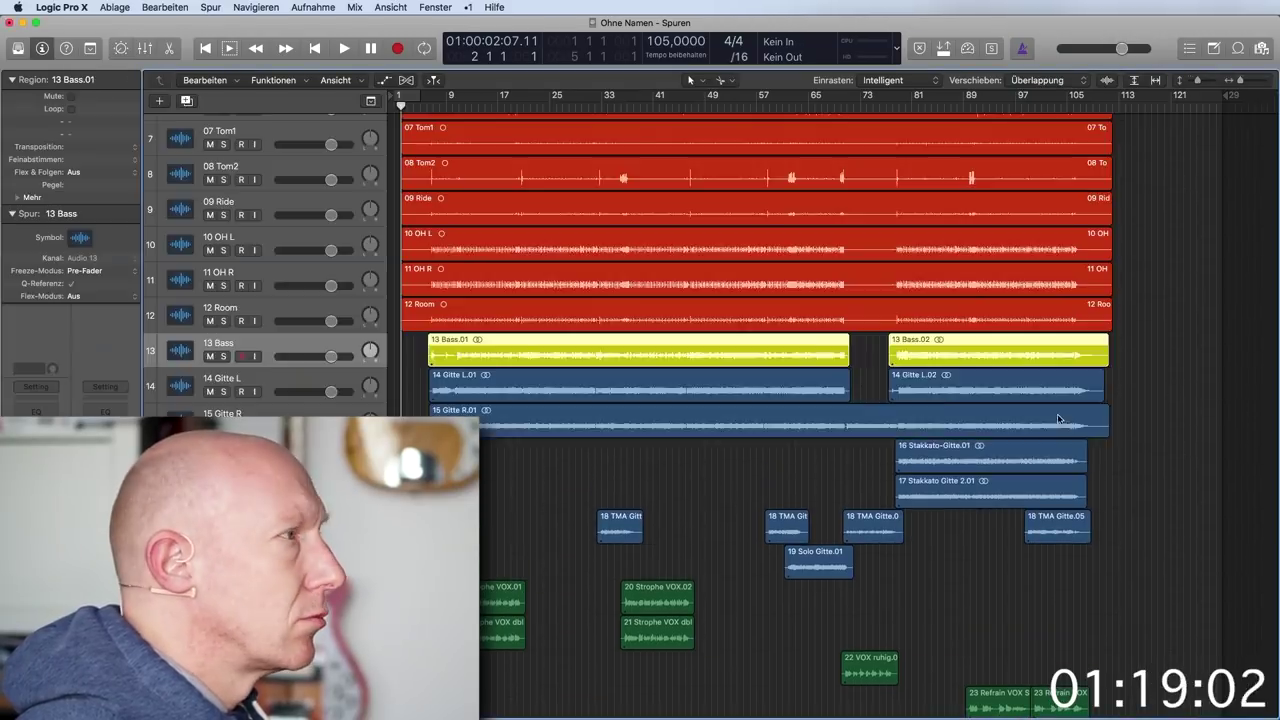
Step: Strip the silence from the 12 Room and 11 OH R drum regions, adjusting the threshold for each one
scroll(850, 363, "up", 2)
left_click(850, 363)
key("ctrl+x")
left_click_drag(201, 355, 201, 346)
left_click(1240, 453)
type("-35")
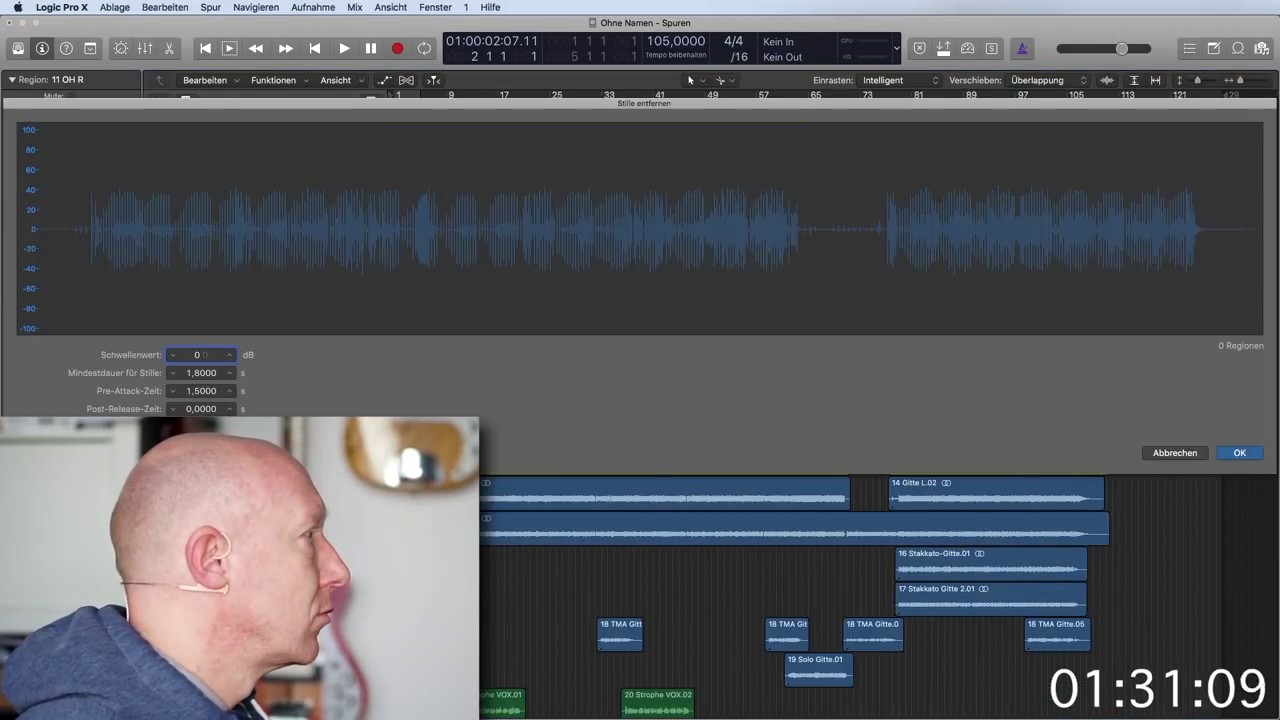
key("BackSpace")
type("2")
left_click(1236, 453)
Step: Try stripping the silence from region 10 OH L with the existing settings, and undo it
left_click(1050, 352)
key("ctrl+x")
left_click(1240, 453)
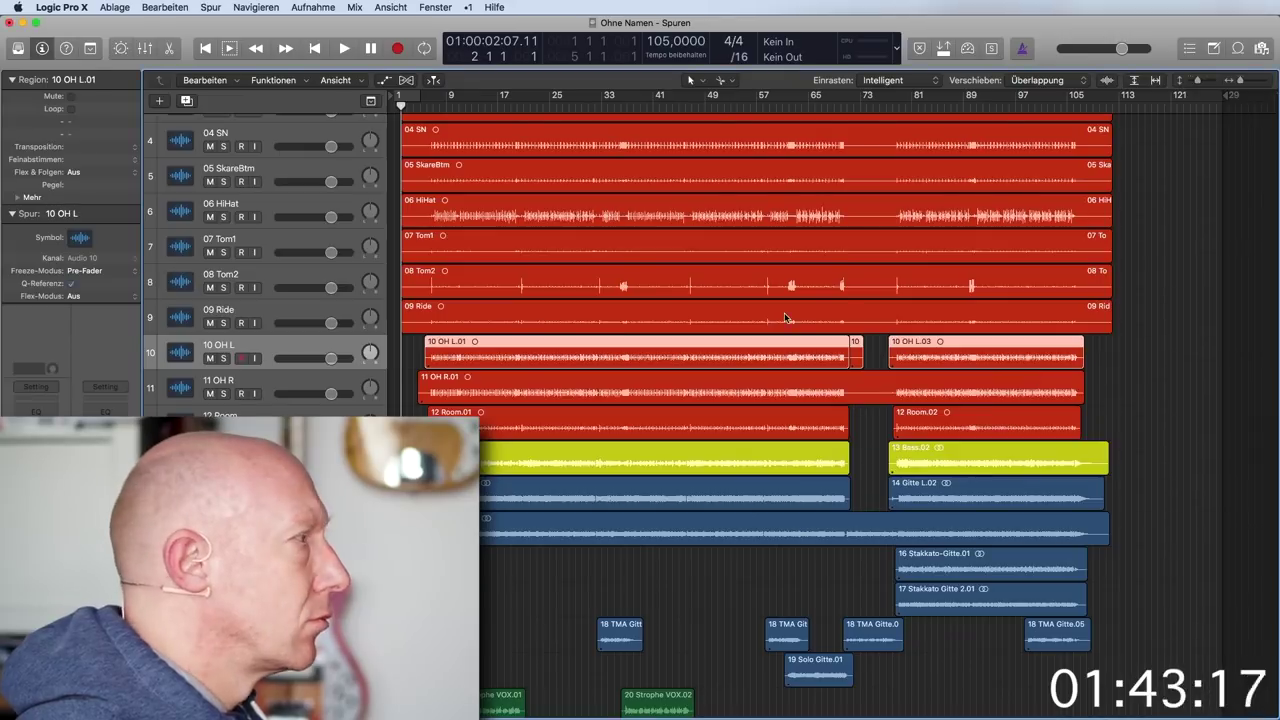
key("super+z")
Step: Strip the silence from region 10 OH L with the threshold set to -37 dB
key("ctrl+x")
type("-30")
key("BackSpace")
type("27")
key("Return")
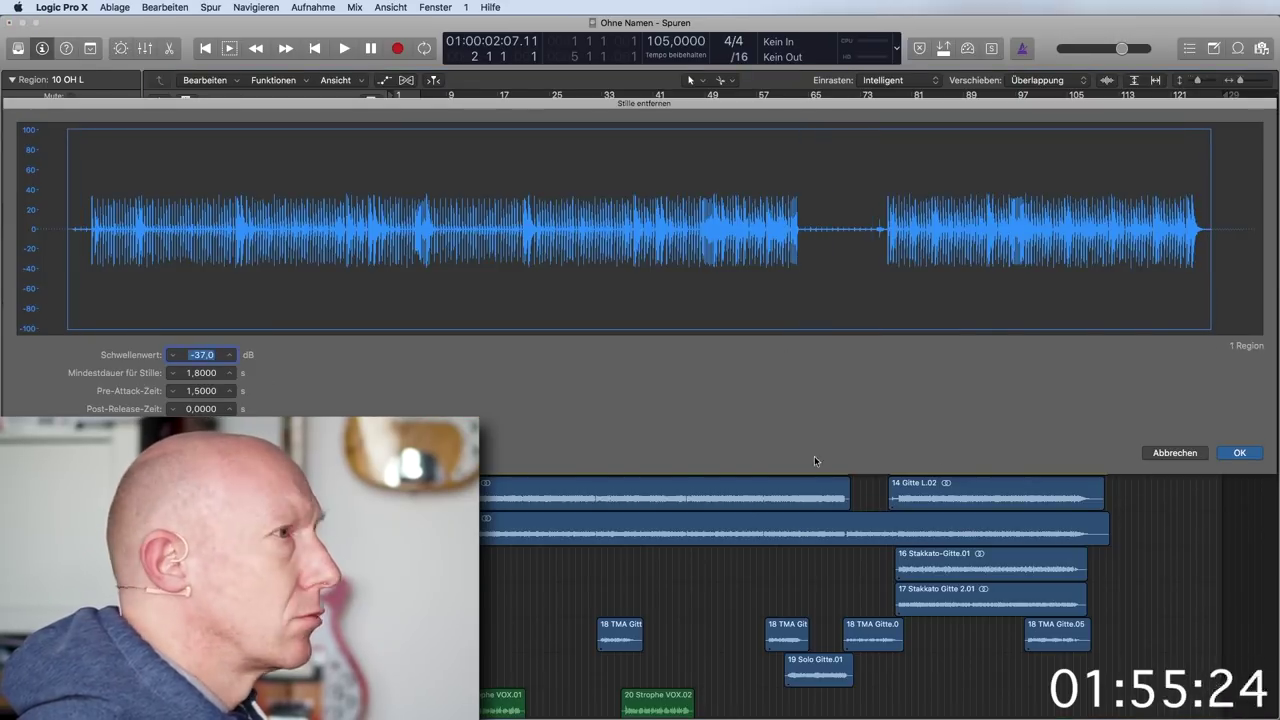
left_click(1240, 453)
Step: Strip the silence from region 09 Ride with the threshold set to -13 dB
left_click(714, 309)
key("ctrl+x")
type("-6")
key("Return")
type("-13")
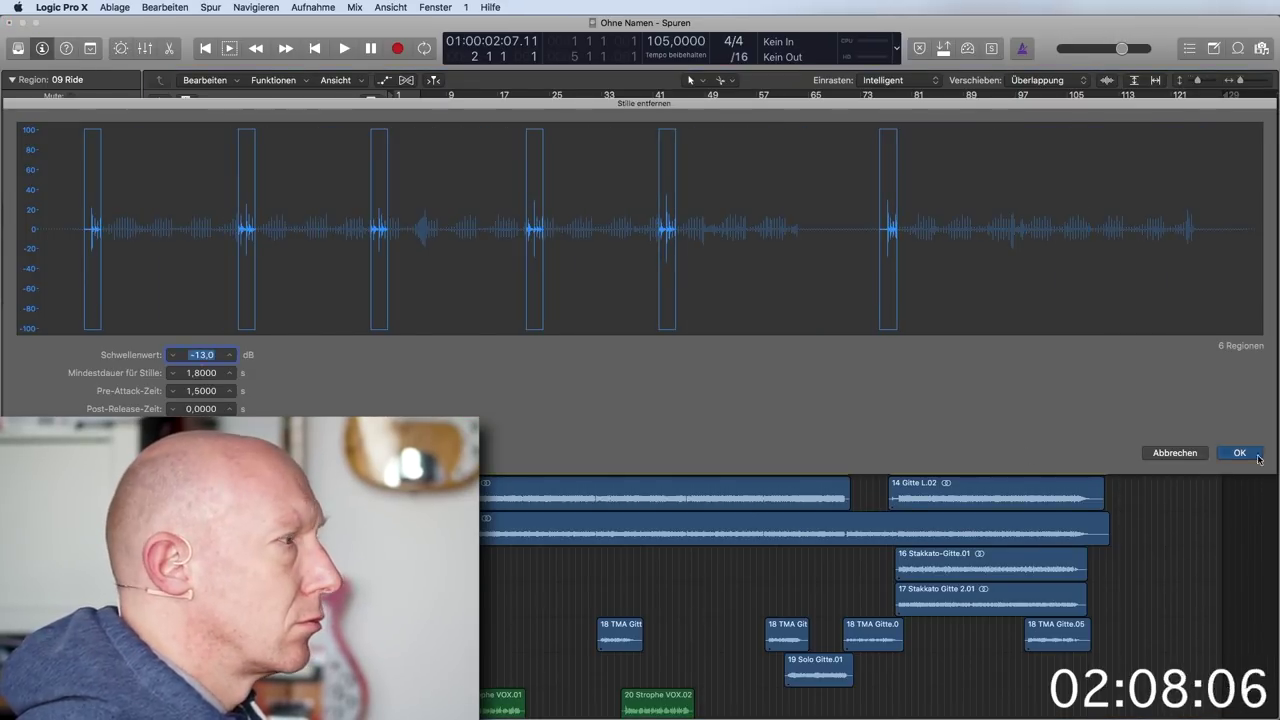
left_click(1240, 453)
Step: Strip the silence from the tom regions 08 Tom2 and 07 Tom1, adjusting the threshold for 07 Tom1
left_click(676, 311)
key("ctrl+x")
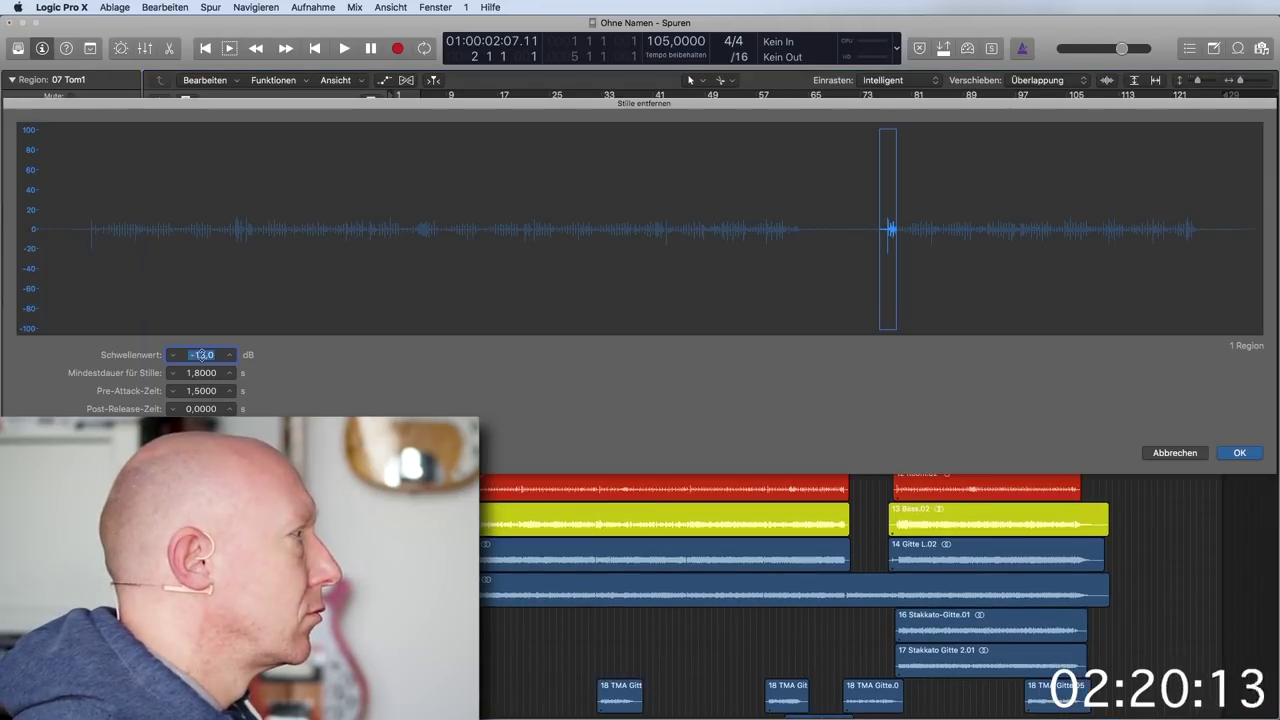
left_click_drag(212, 357, 212, 362)
left_click(1240, 453)
Step: Strip the silence from the drum regions 06 HiHat, 05 SkareBtm and 04 SN
left_click(838, 317)
key("ctrl+x")
left_click(1240, 453)
left_click(884, 243)
key("ctrl+x")
left_click(1240, 453)
Step: Strip the silence from the bass drum regions 03 BD Beater, 02 BD-Sub and 01 BD
left_click(612, 204)
key("ctrl+x")
left_click(1240, 453)
left_click(625, 170)
key("ctrl+x")
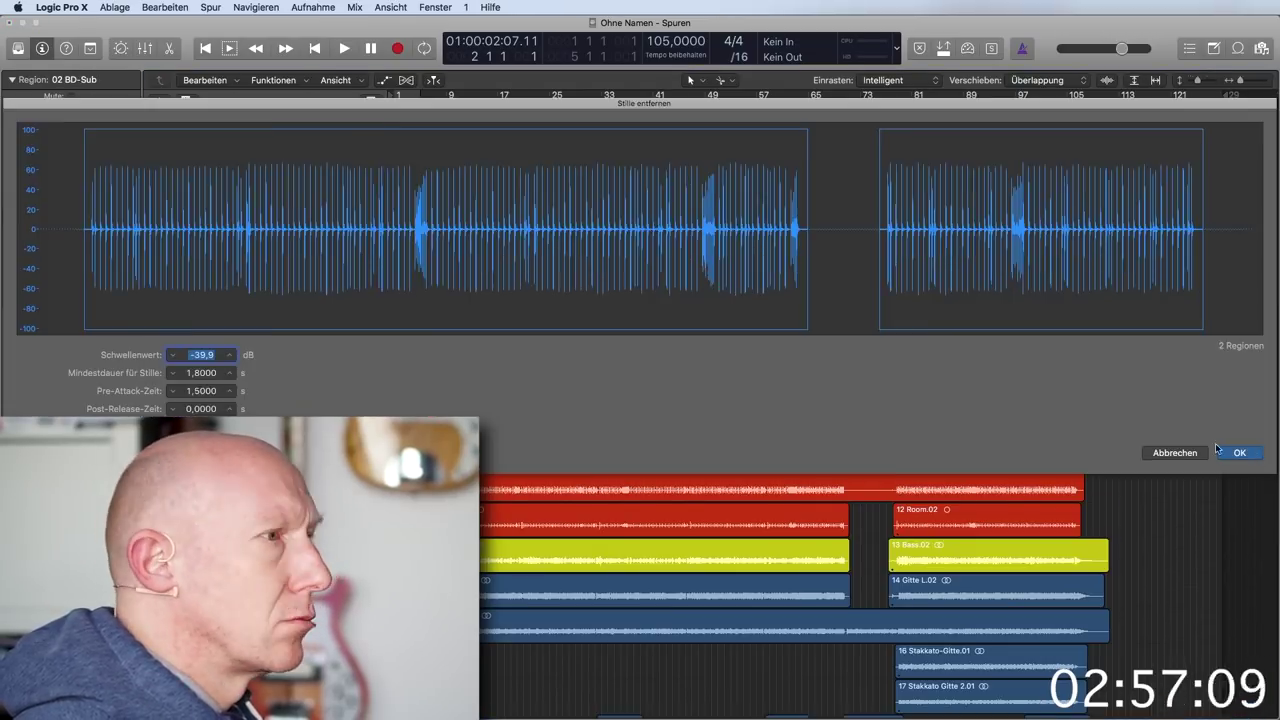
left_click(1240, 453)
left_click(640, 135)
left_click(1240, 453)
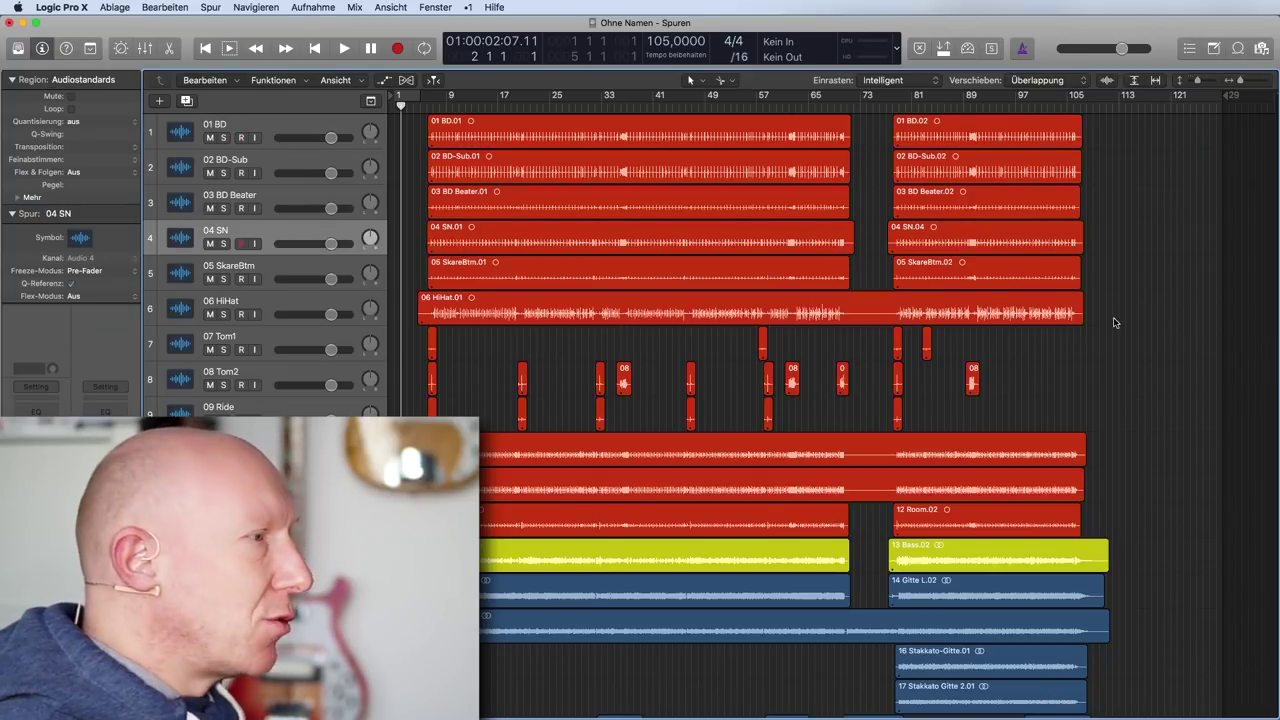
Step: Select all regions in the project and set both their Fade-In and Fade-Out to 10
scroll(1115, 321, "down", 4)
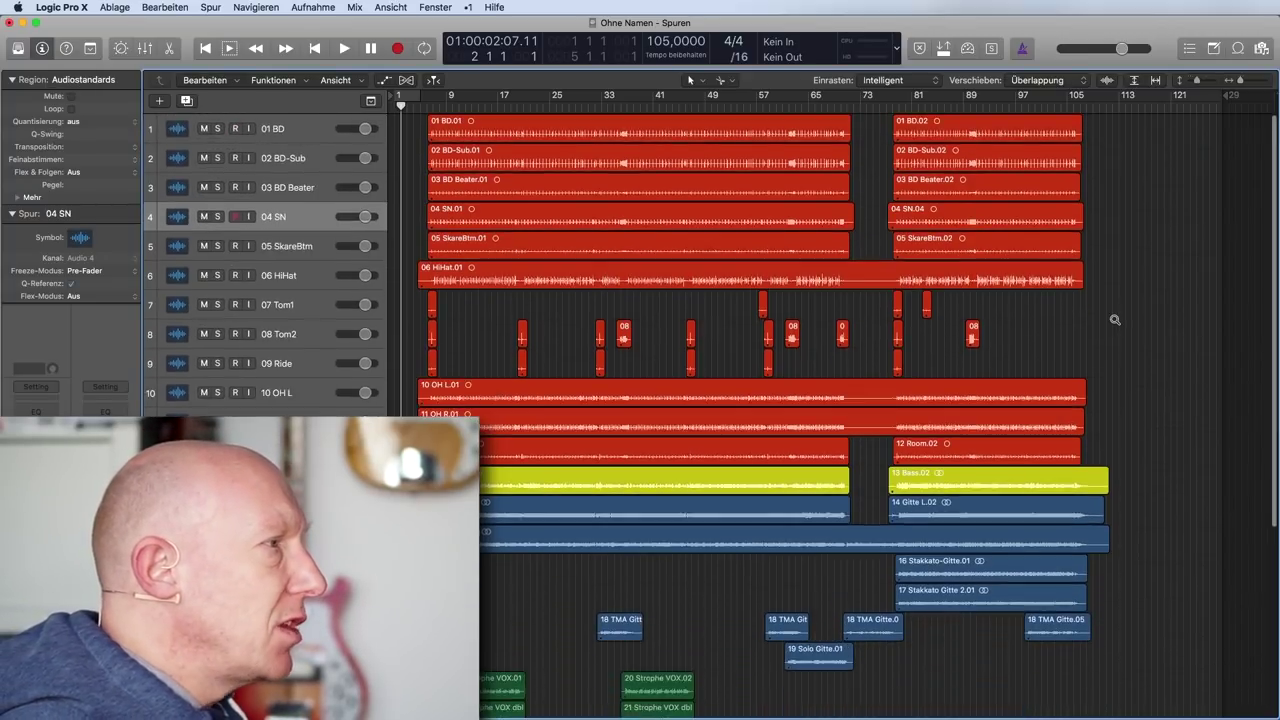
scroll(1115, 320, "down", 6)
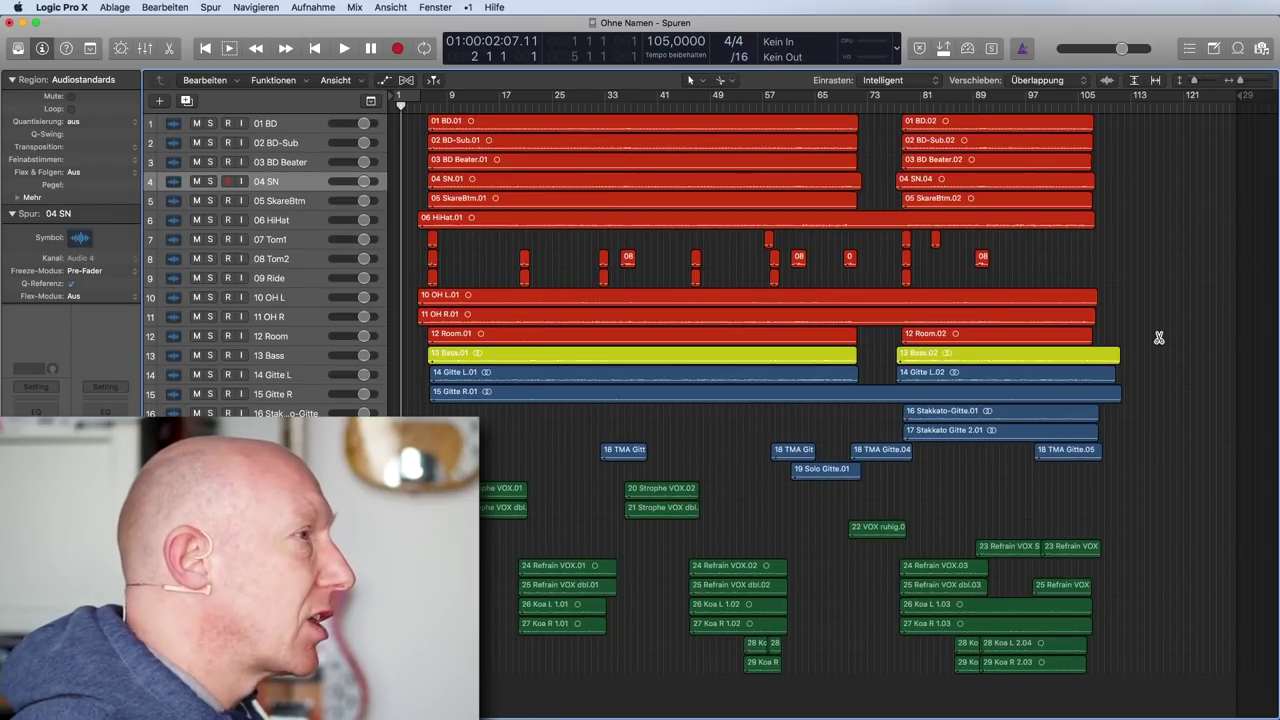
key("super+a")
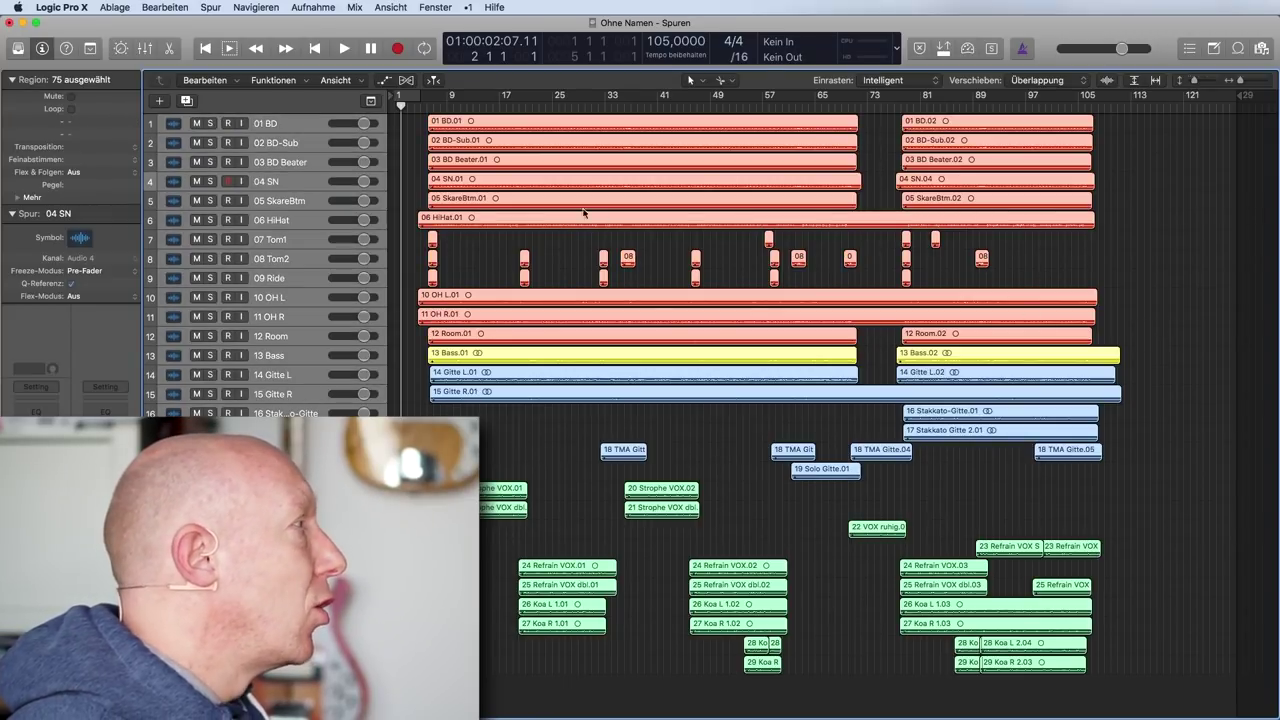
left_click(18, 198)
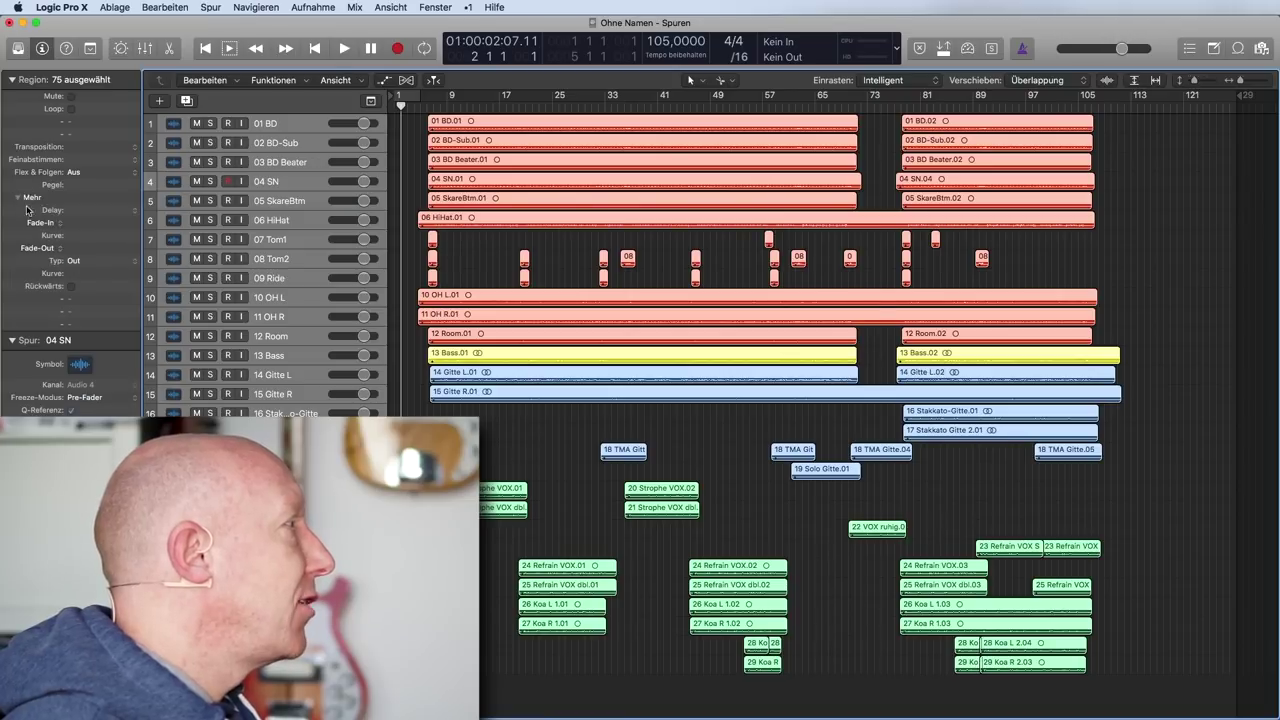
double_click(112, 223)
type("1")
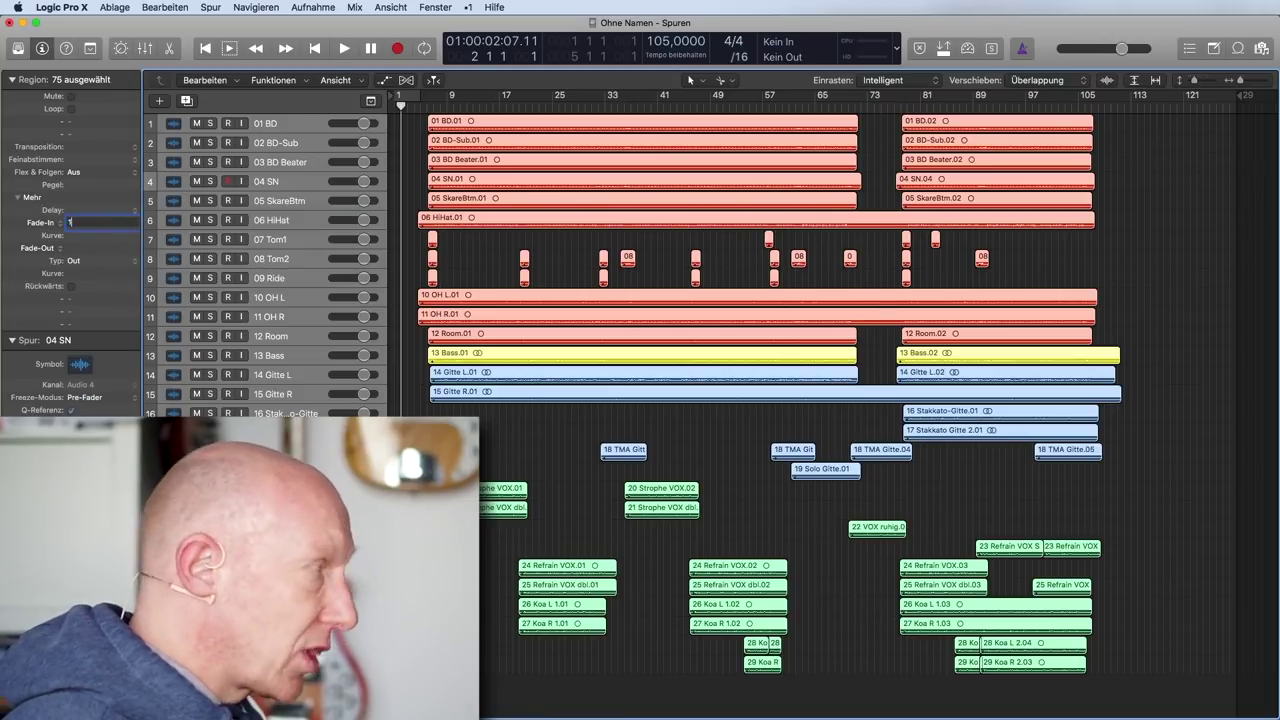
type("0")
key("Return")
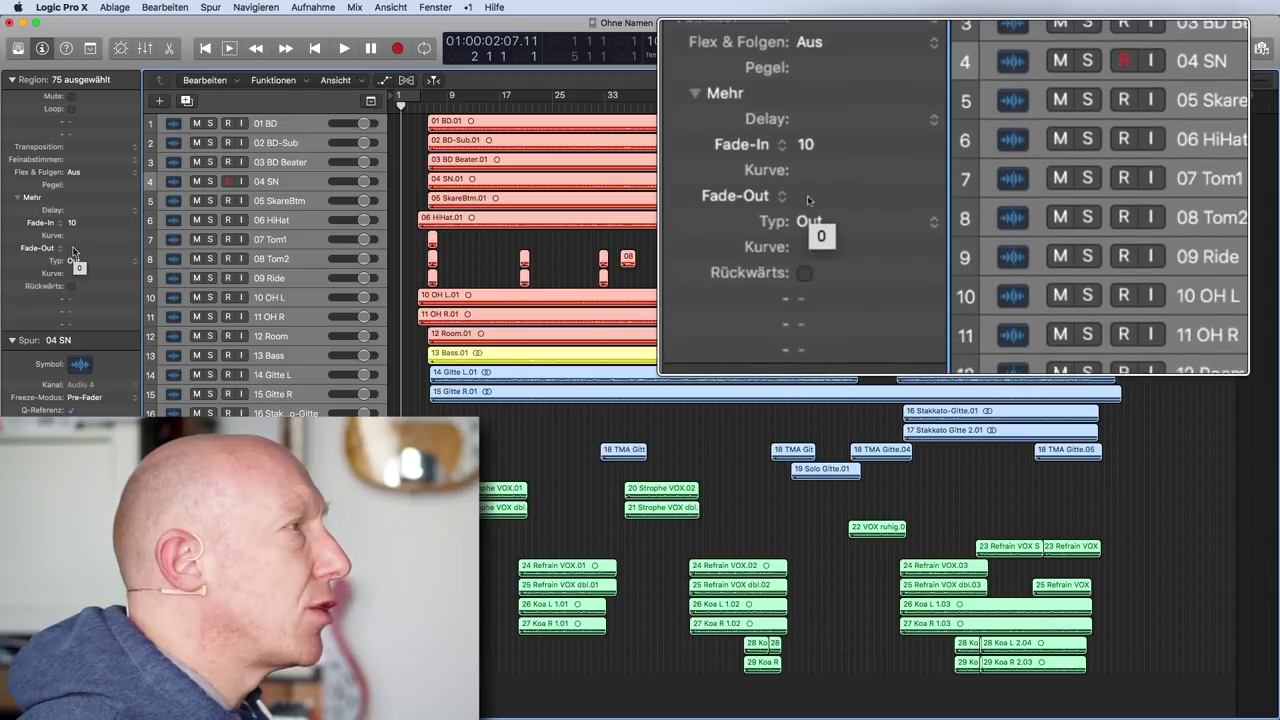
double_click(72, 248)
type("10")
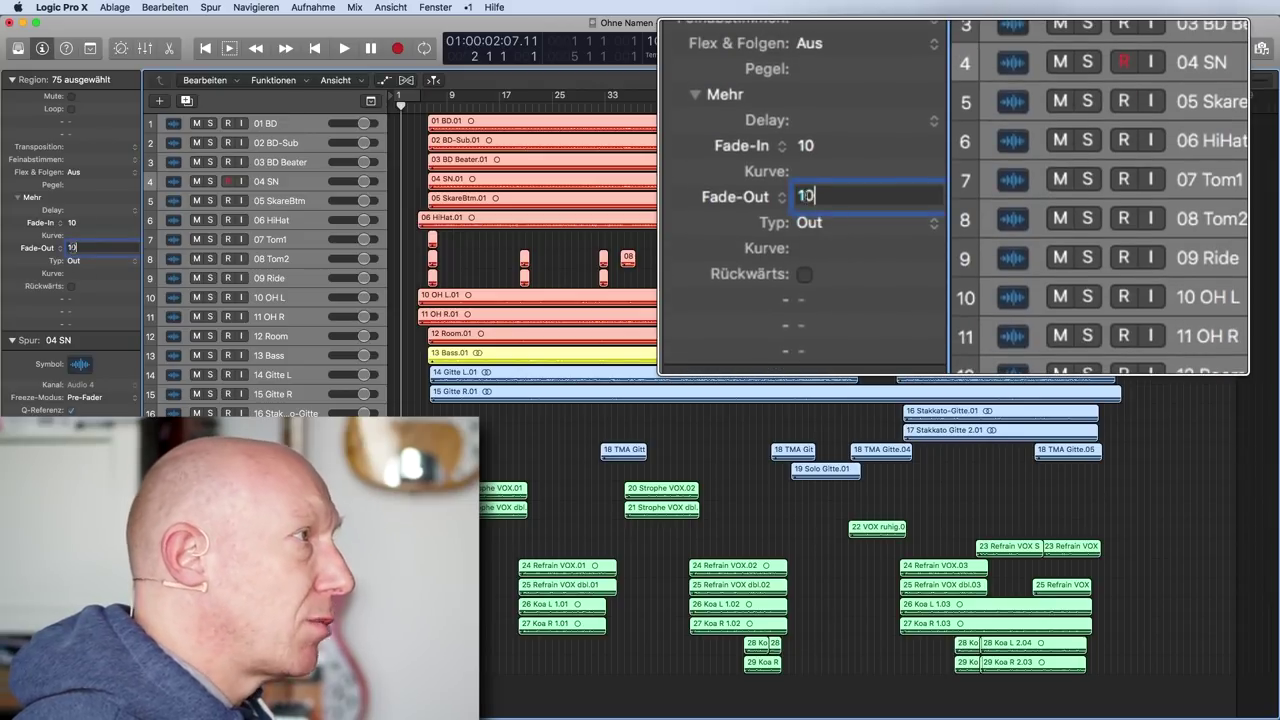
key("Return")
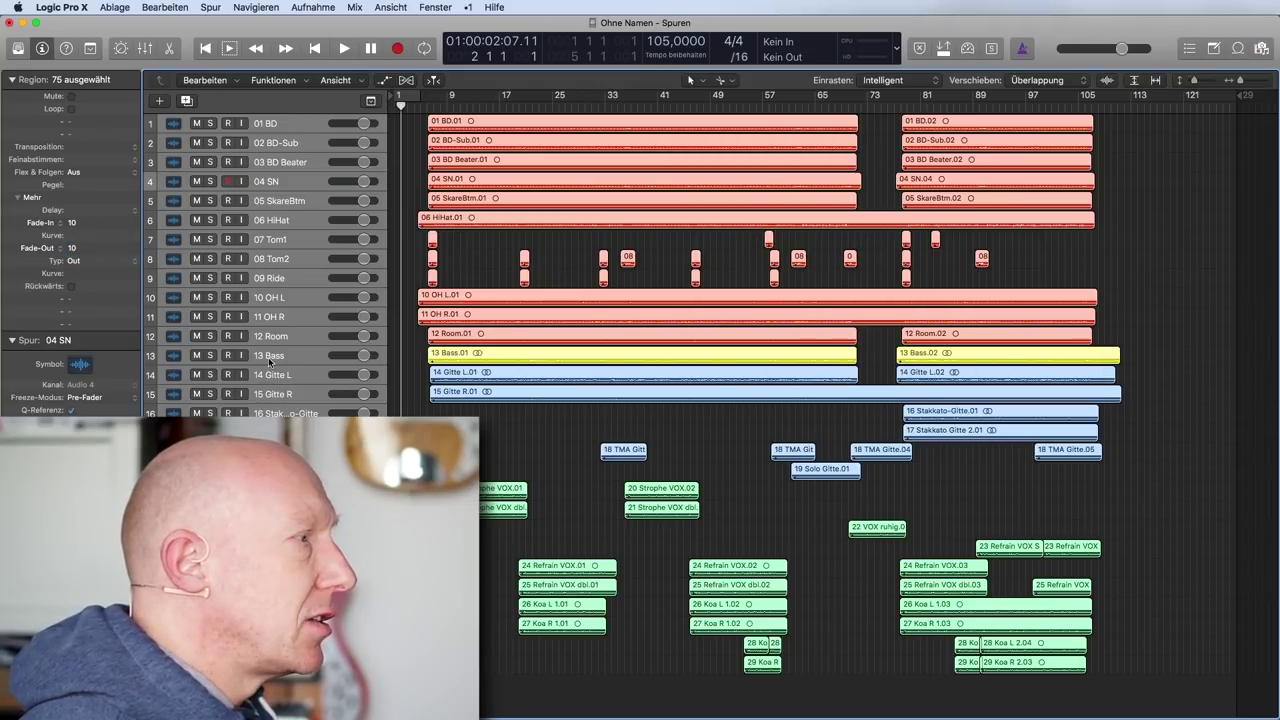
Step: Deselect the regions and enlarge the region starts around bar 6 to examine their fades
left_click(732, 443)
scroll(716, 437, "up", 5)
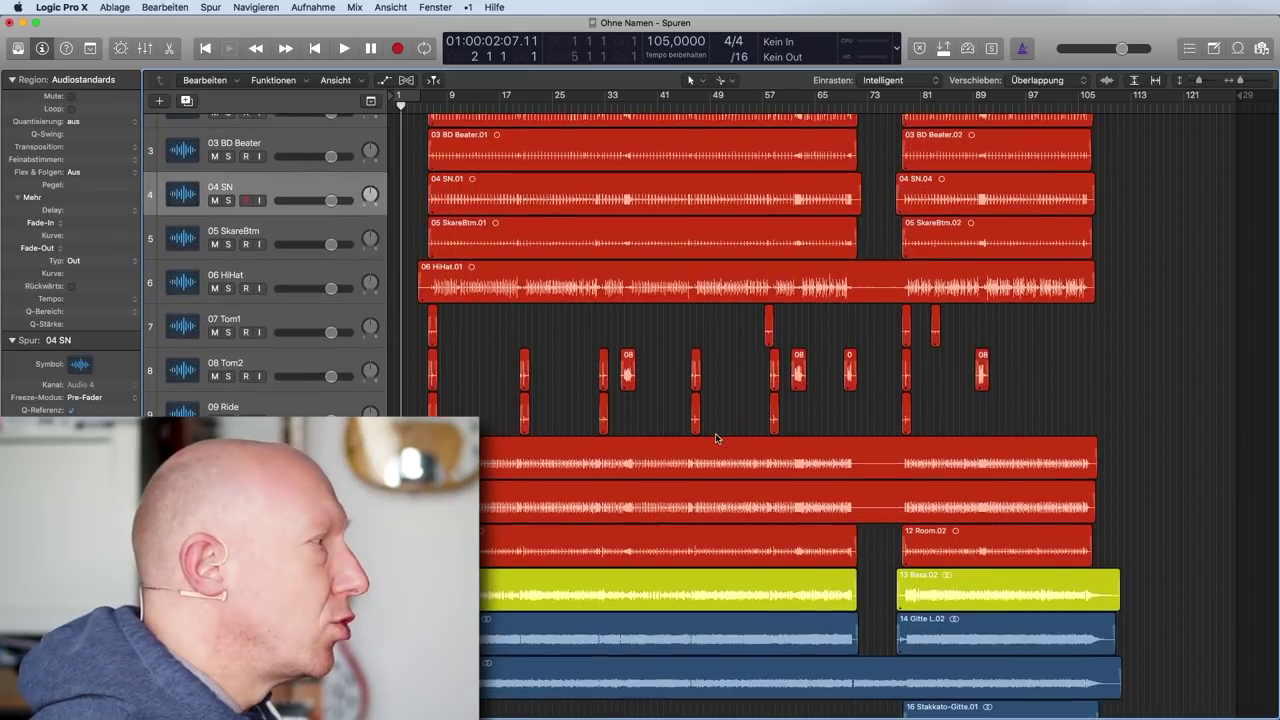
scroll(716, 438, "up", 10)
scroll(716, 438, "right", 5)
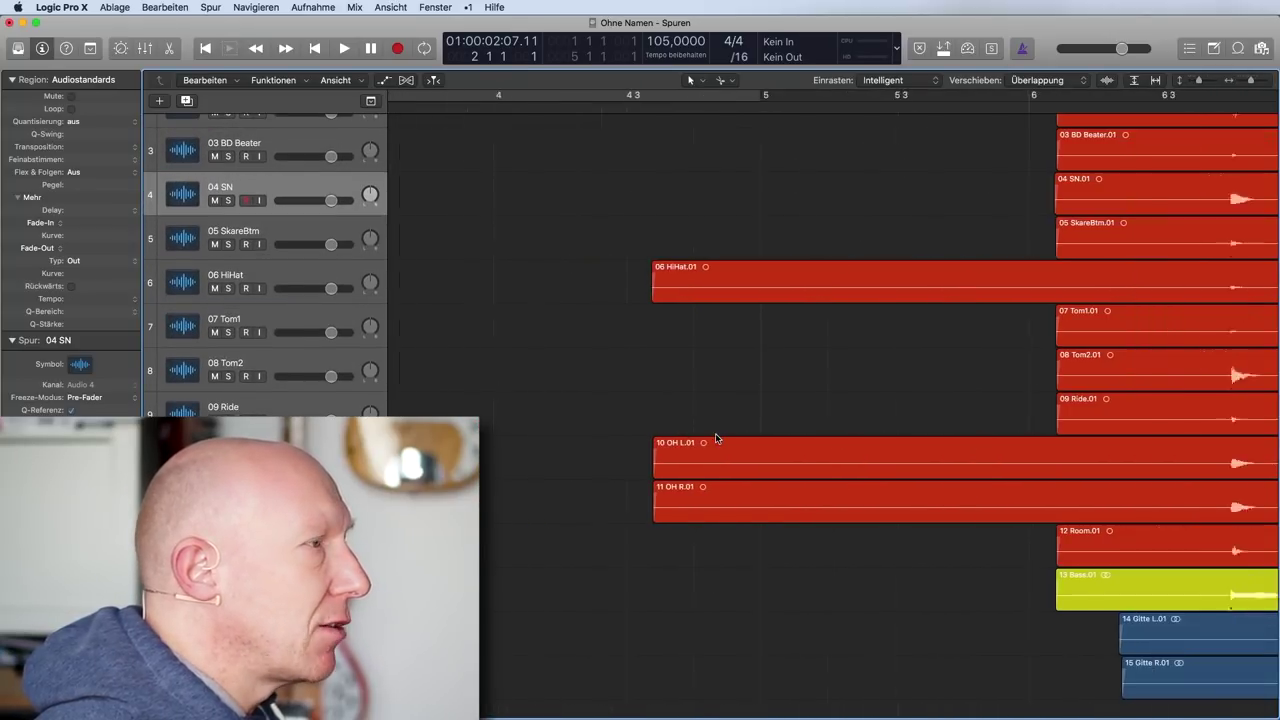
scroll(716, 438, "right", 3)
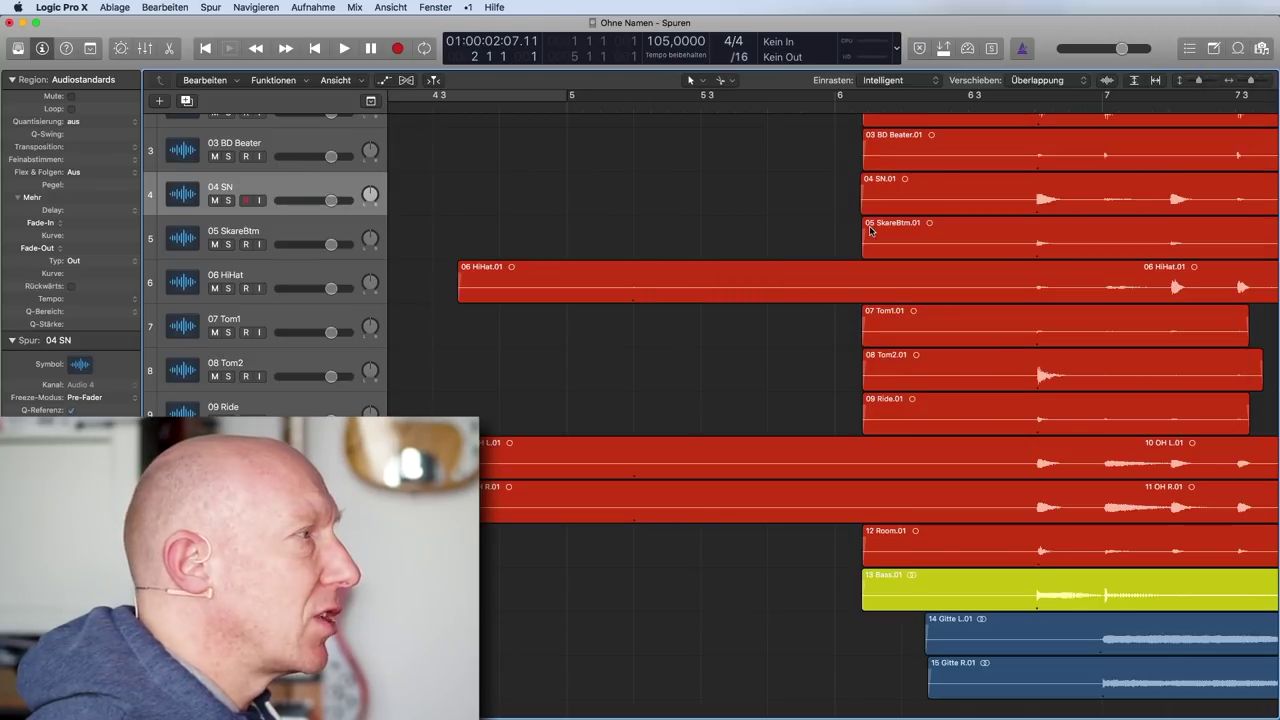
Step: Reduce the track heights and fit the whole song in the timeline to review all stripped regions
key("super+Up")
key("super+Up")
key("super+Up")
key("super+Up")
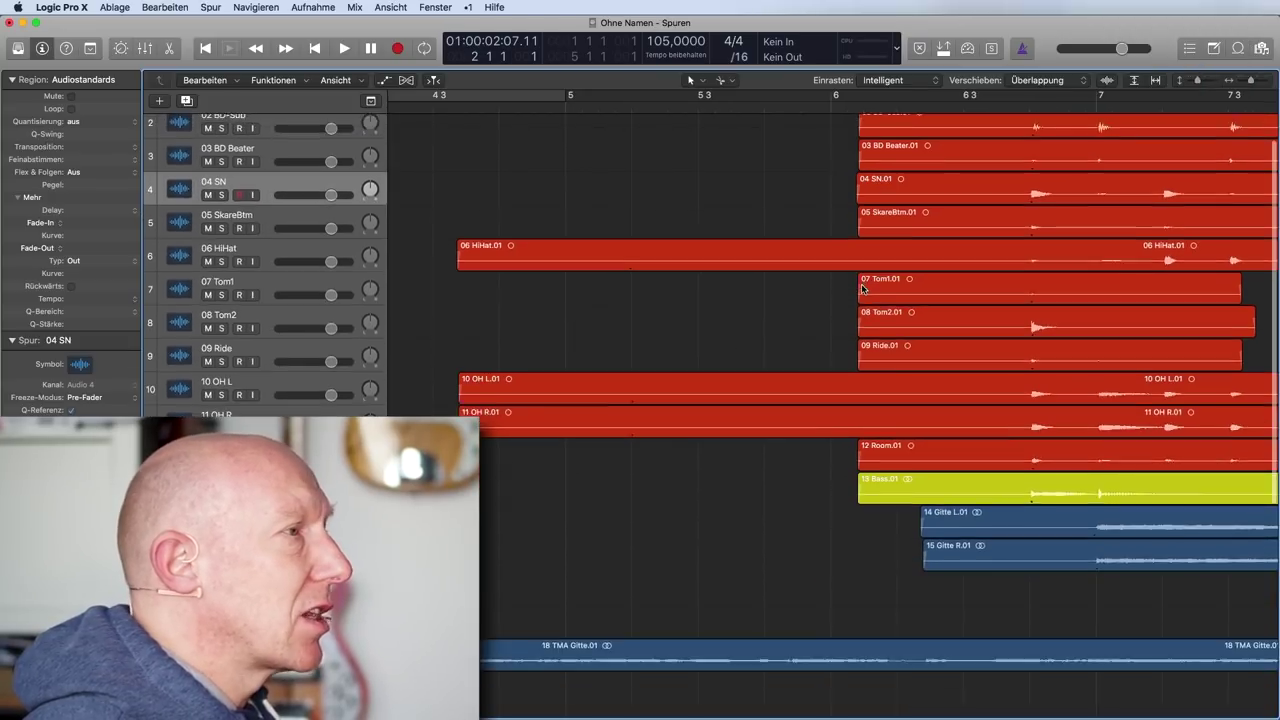
key("super+Up")
key("super+Up")
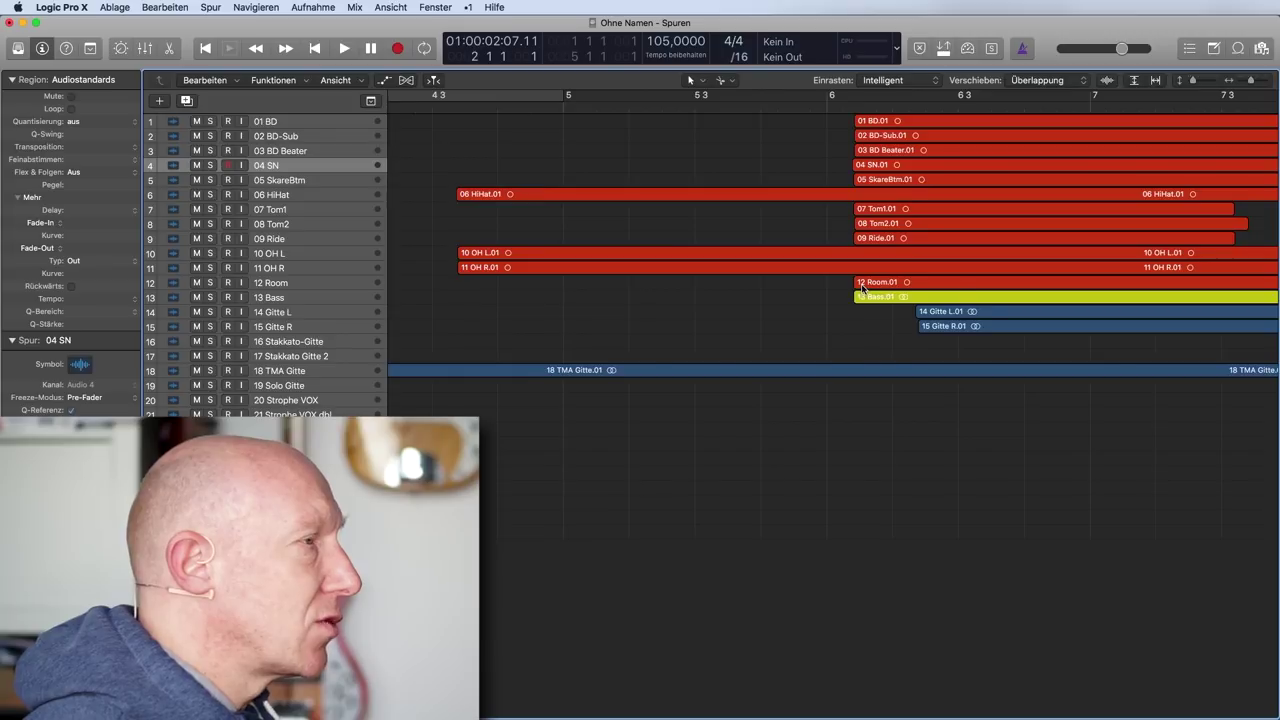
key("super+Left")
key("super+Left")
key("super+Left")
key("super+Left")
key("super+Left")
key("super+Left")
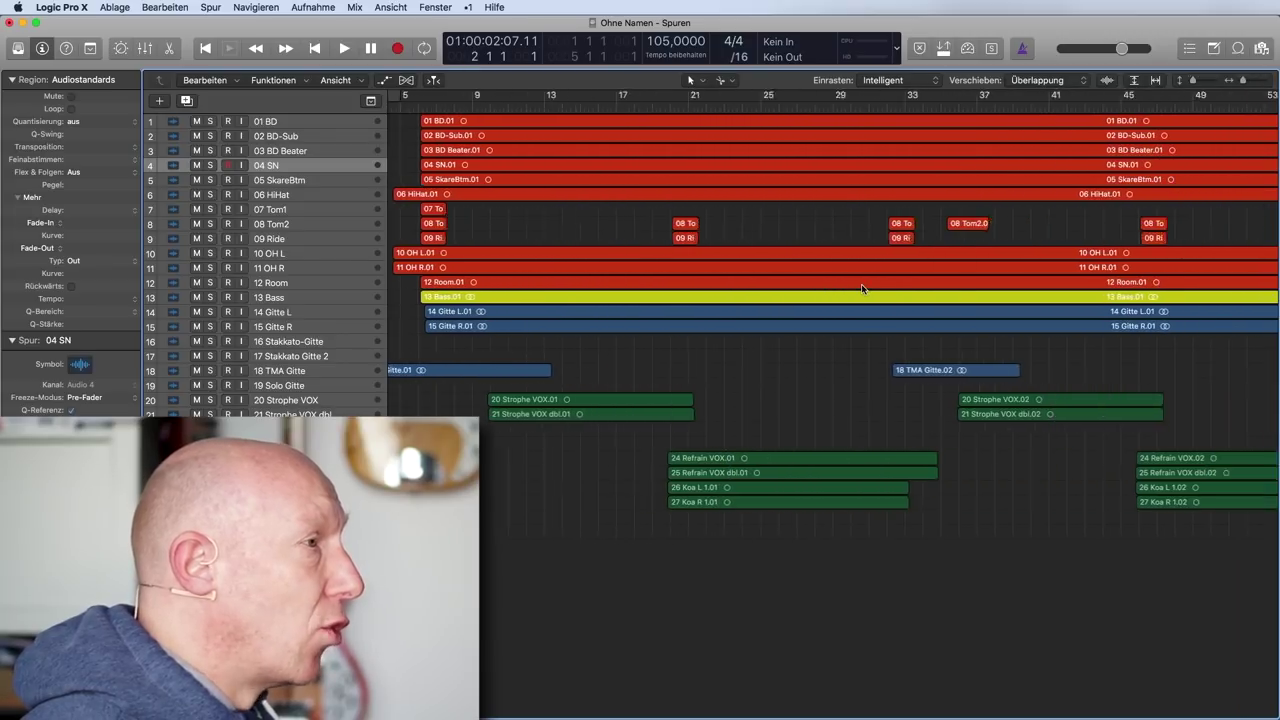
key("super+Left")
key("super+Left")
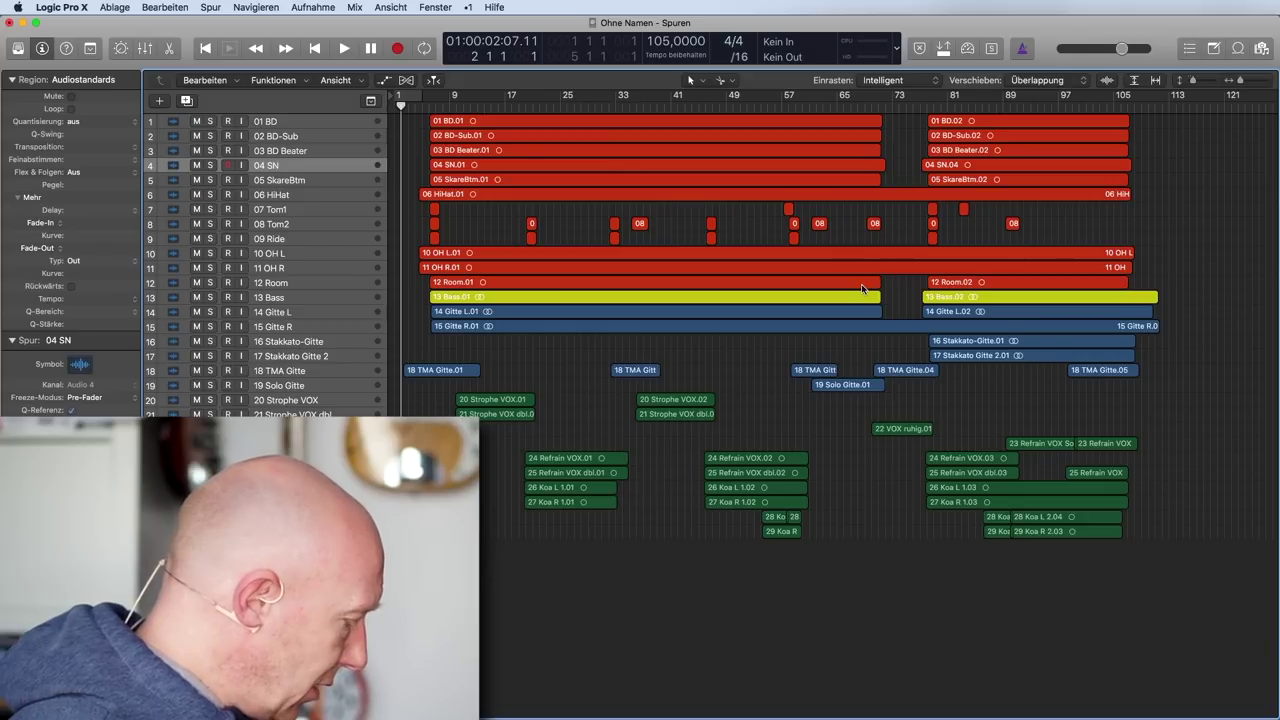
Step: Show the mixer below the tracks and enlarge it to display the full channel strips from 01 BD onwards
key("x")
left_click_drag(807, 385, 808, 274)
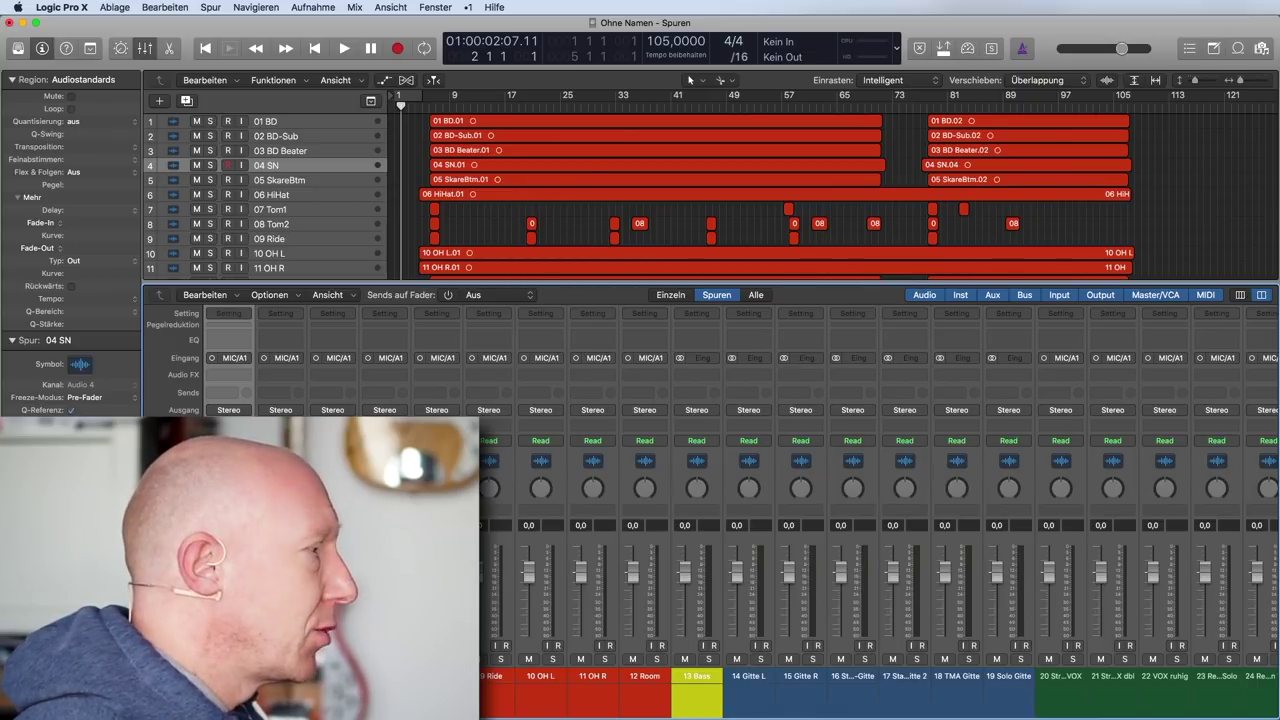
scroll(720, 500, "left", 3)
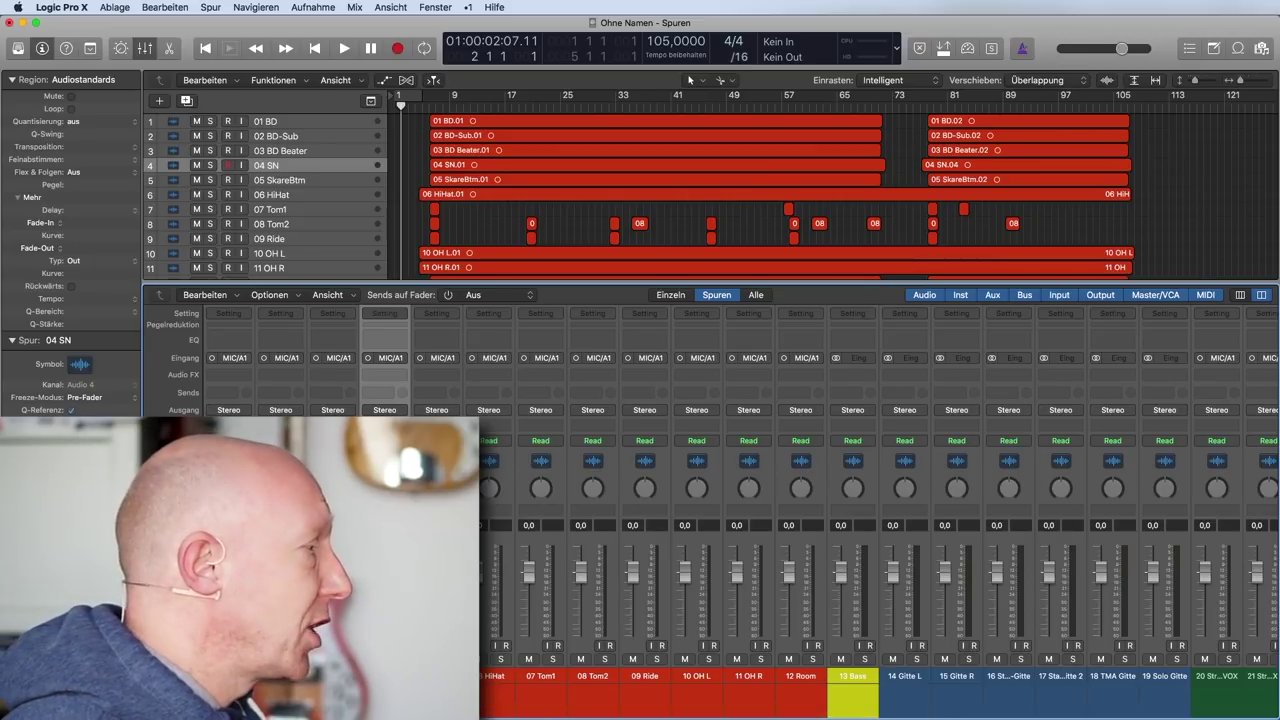
Step: Route the output of all drum channels from 01 BD to 12 Room to Bus 1
left_click(229, 700)
left_click(795, 701, "shift")
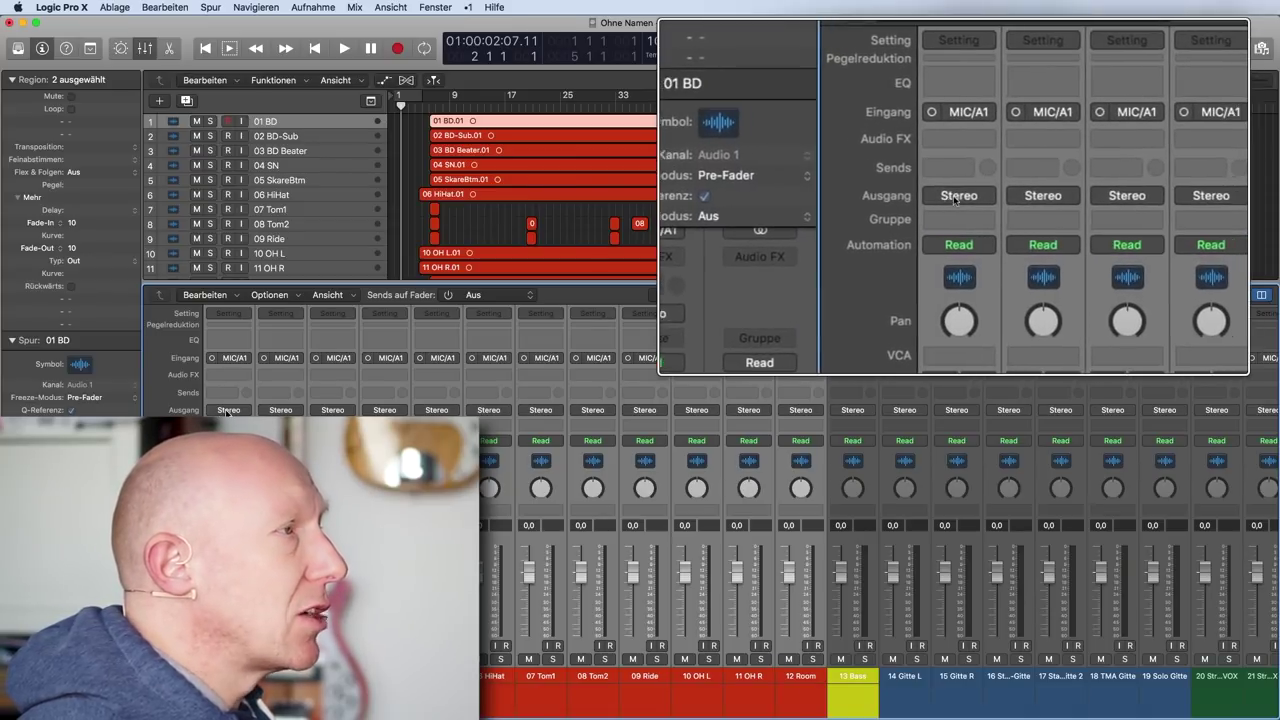
left_click(230, 410)
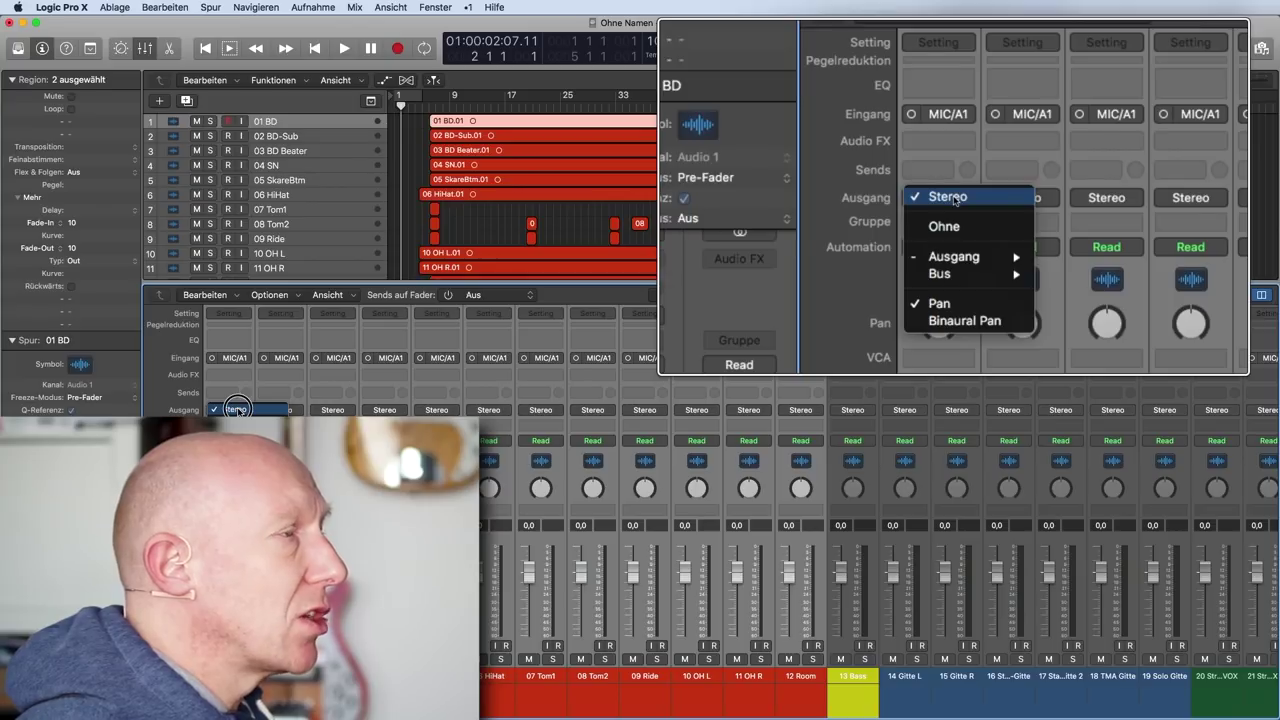
mouse_move(240, 457)
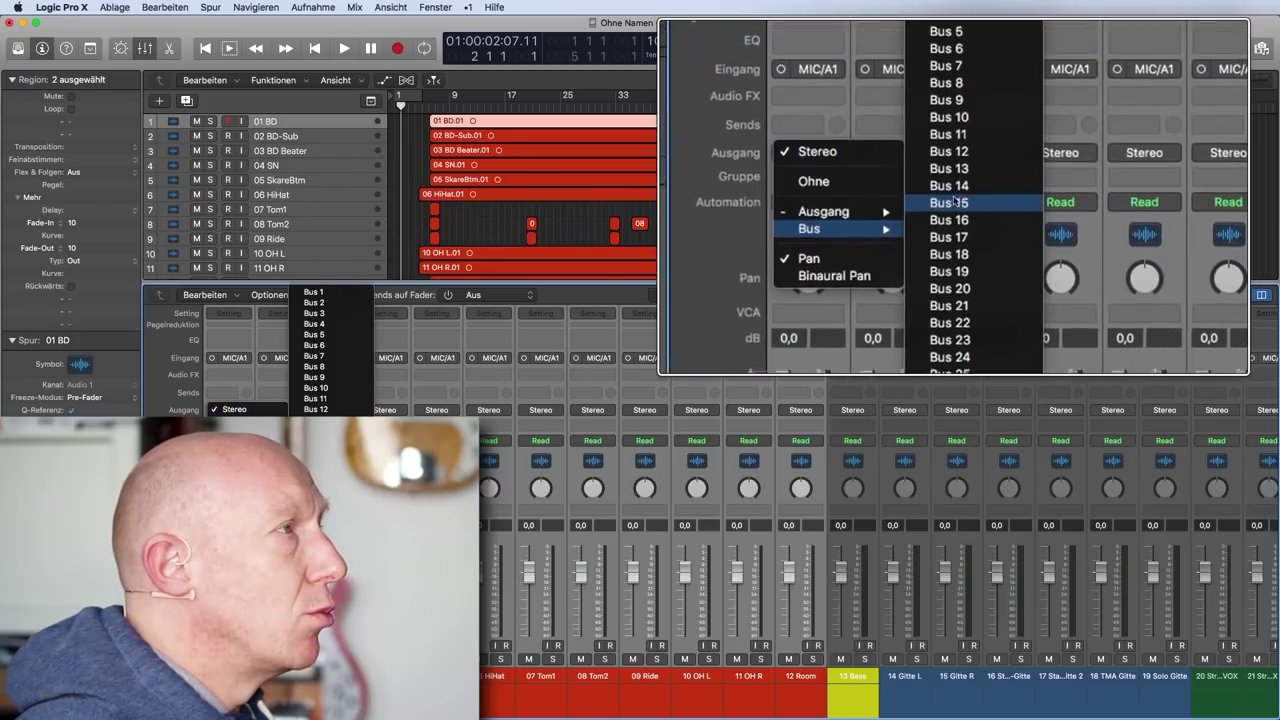
left_click(329, 300)
Step: Rename the aux channel fed by Bus 1 as "Drums kmpl" and colour it bright red
scroll(740, 510, "right", 5)
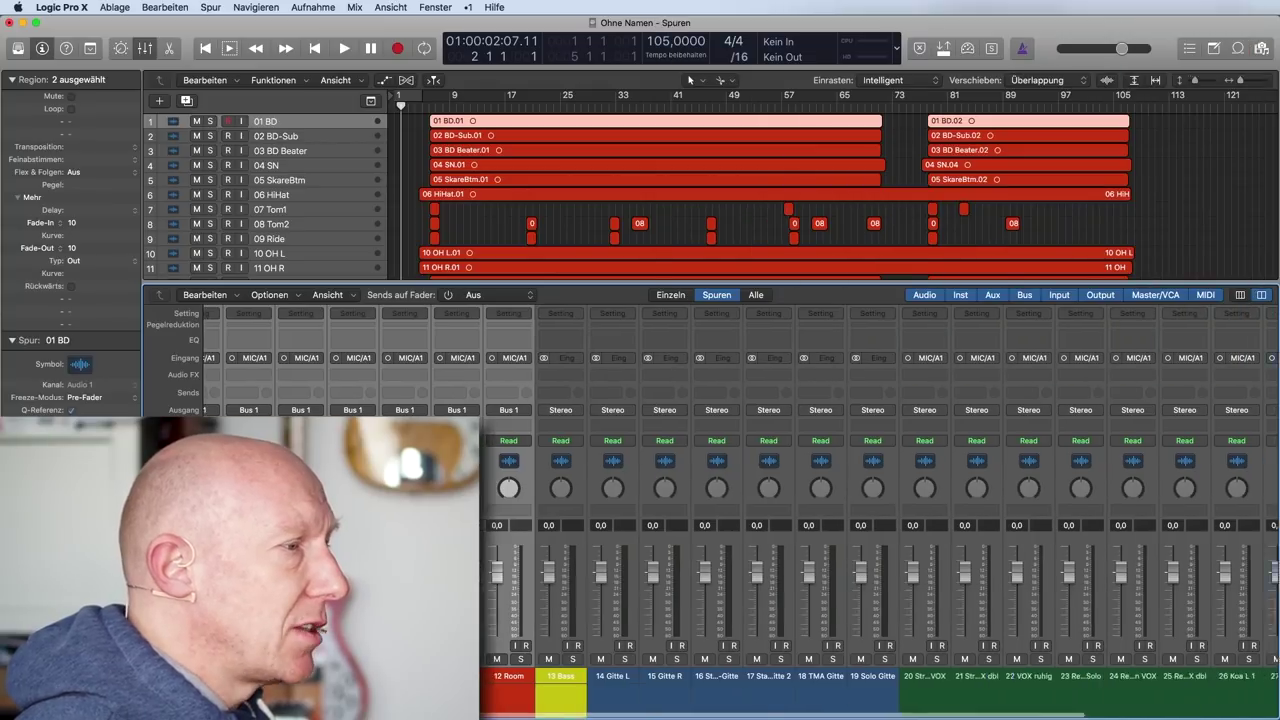
scroll(1160, 693, "right", 5)
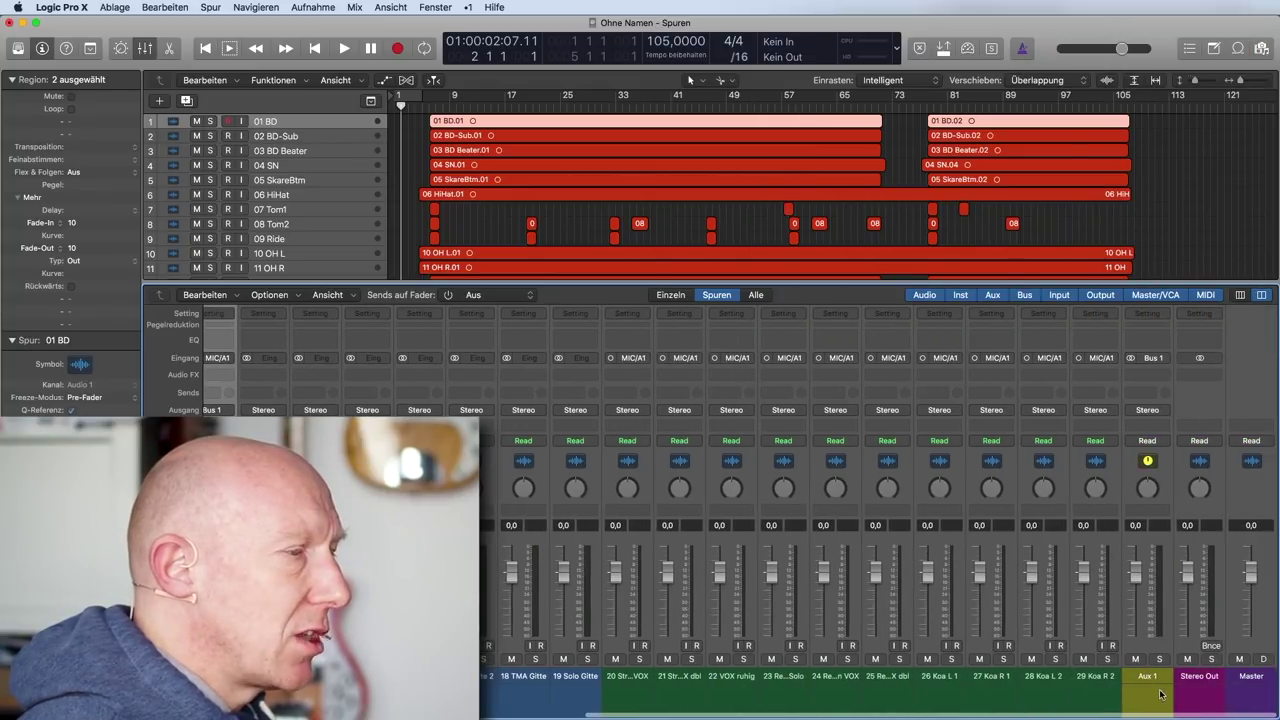
left_click(1160, 693)
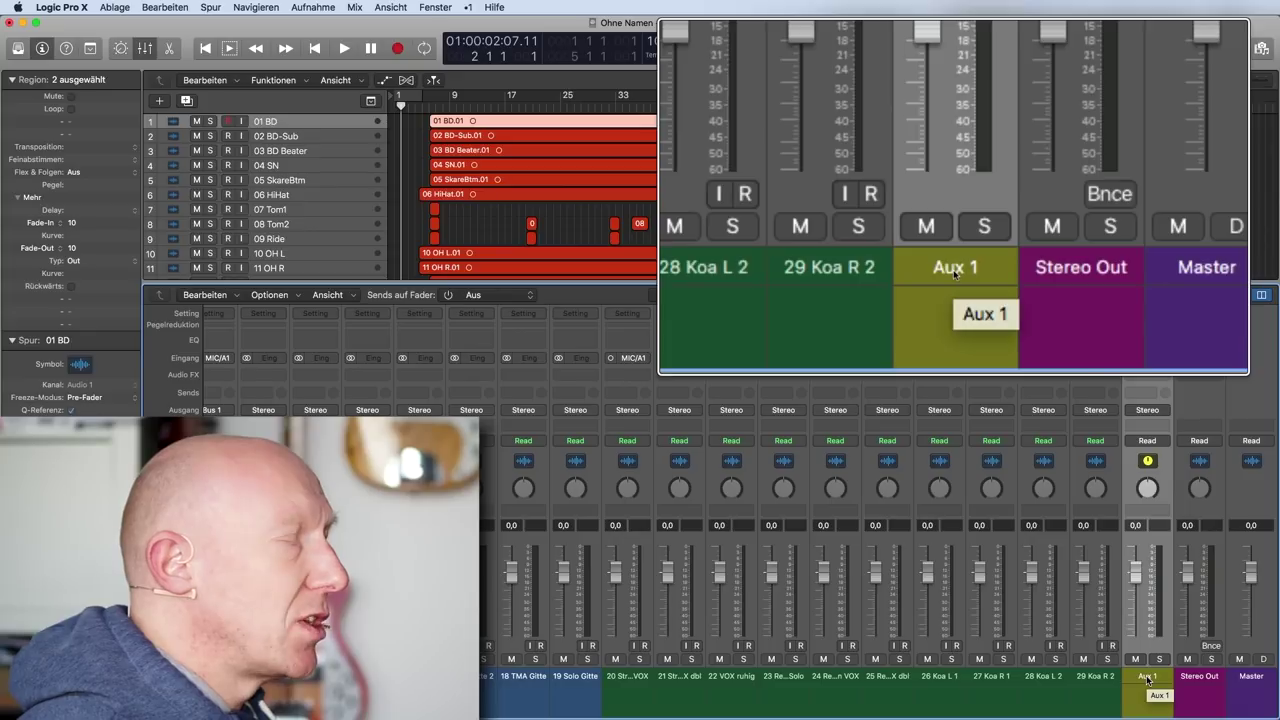
double_click(1148, 676)
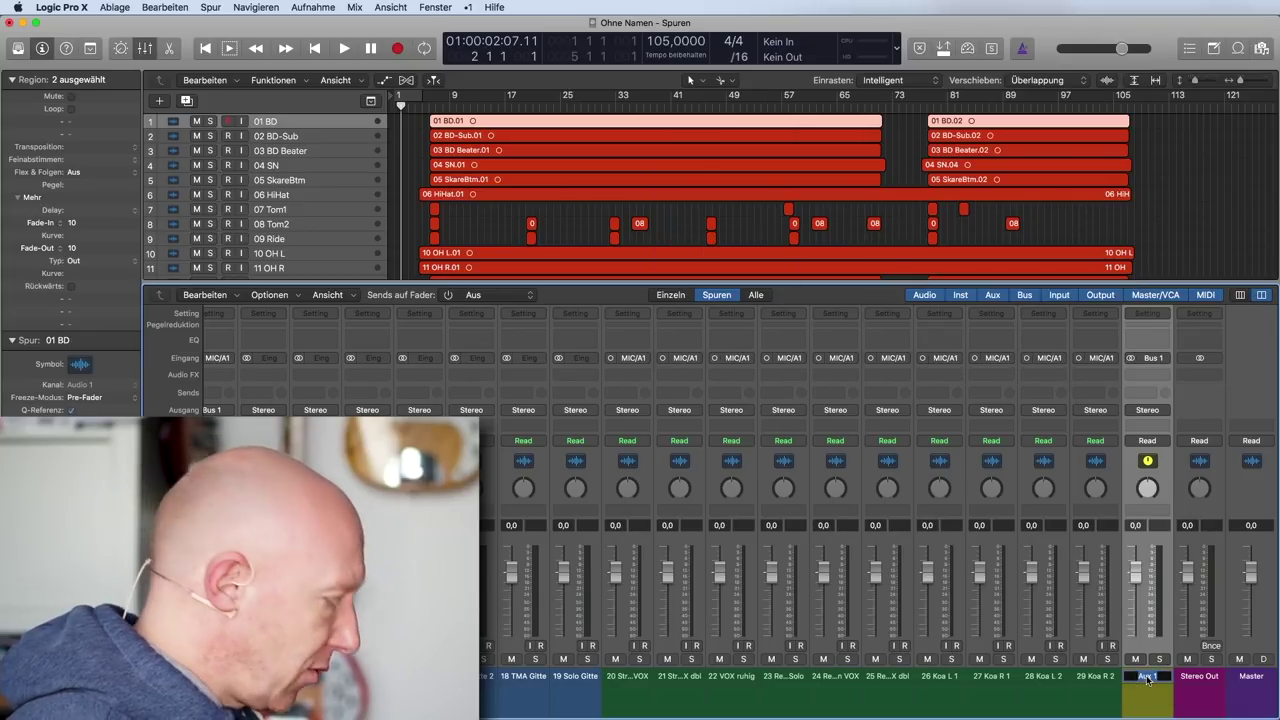
type("Drums")
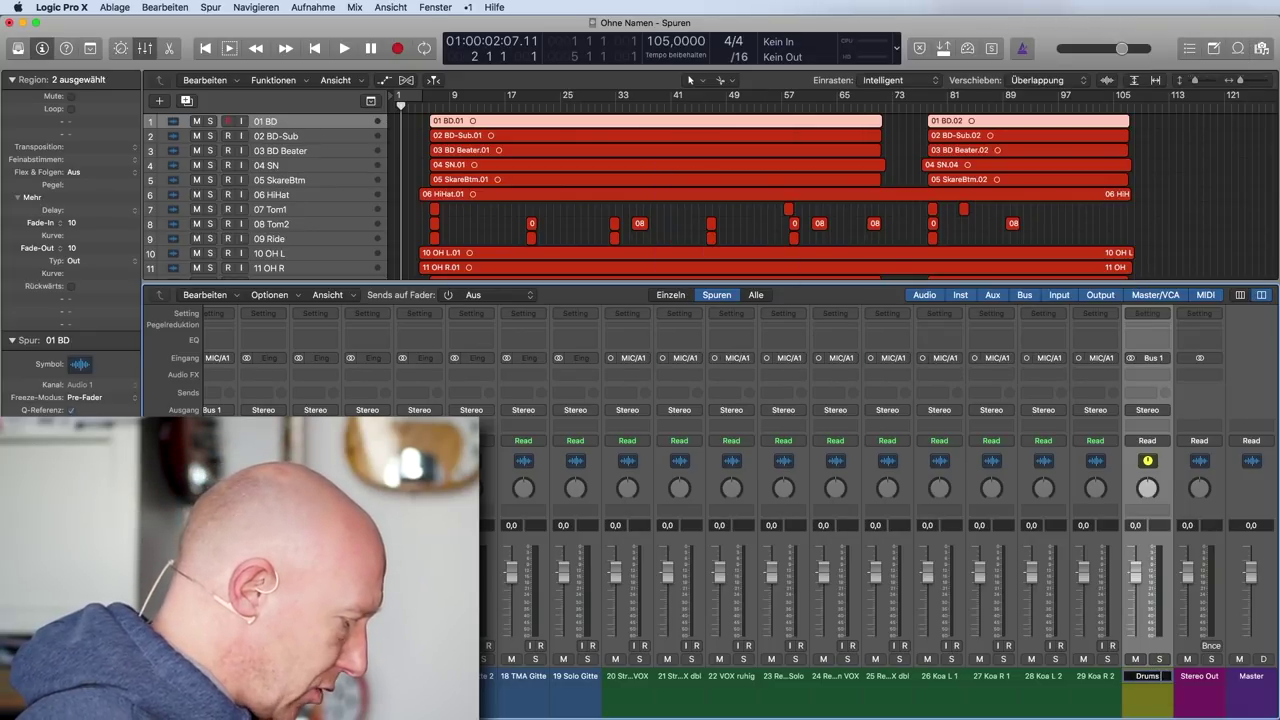
key("Return")
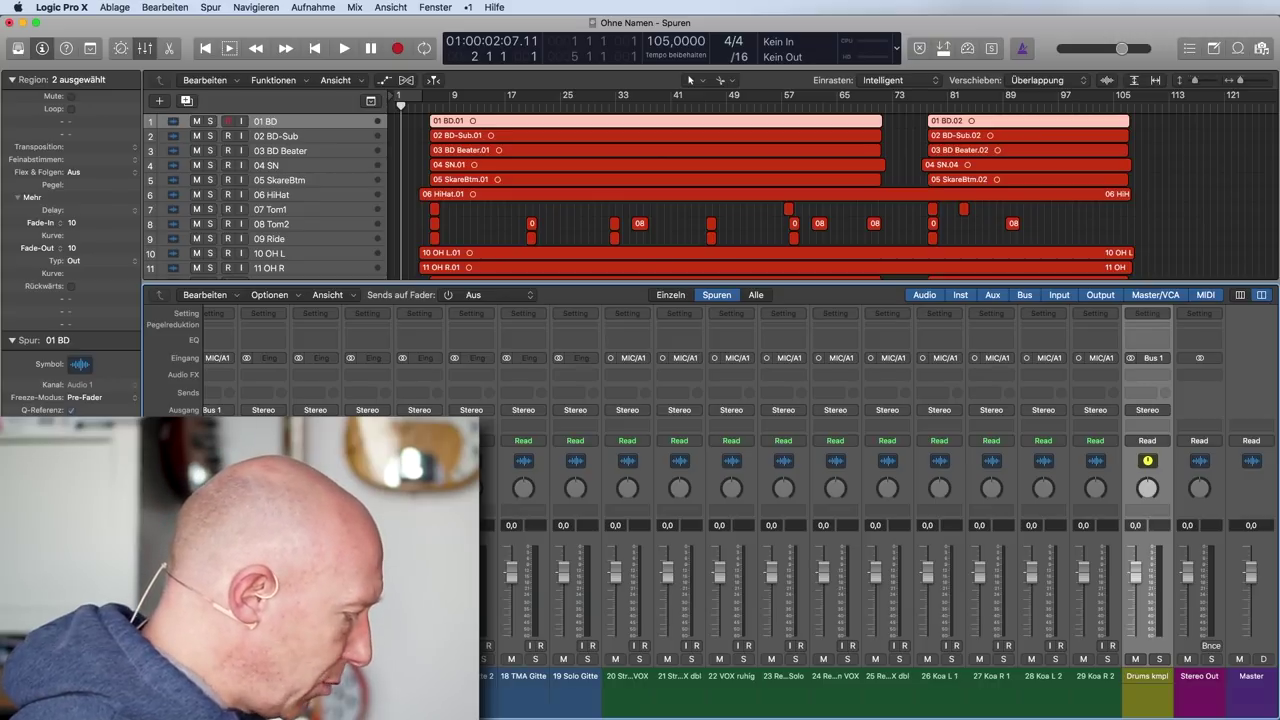
key("alt+c")
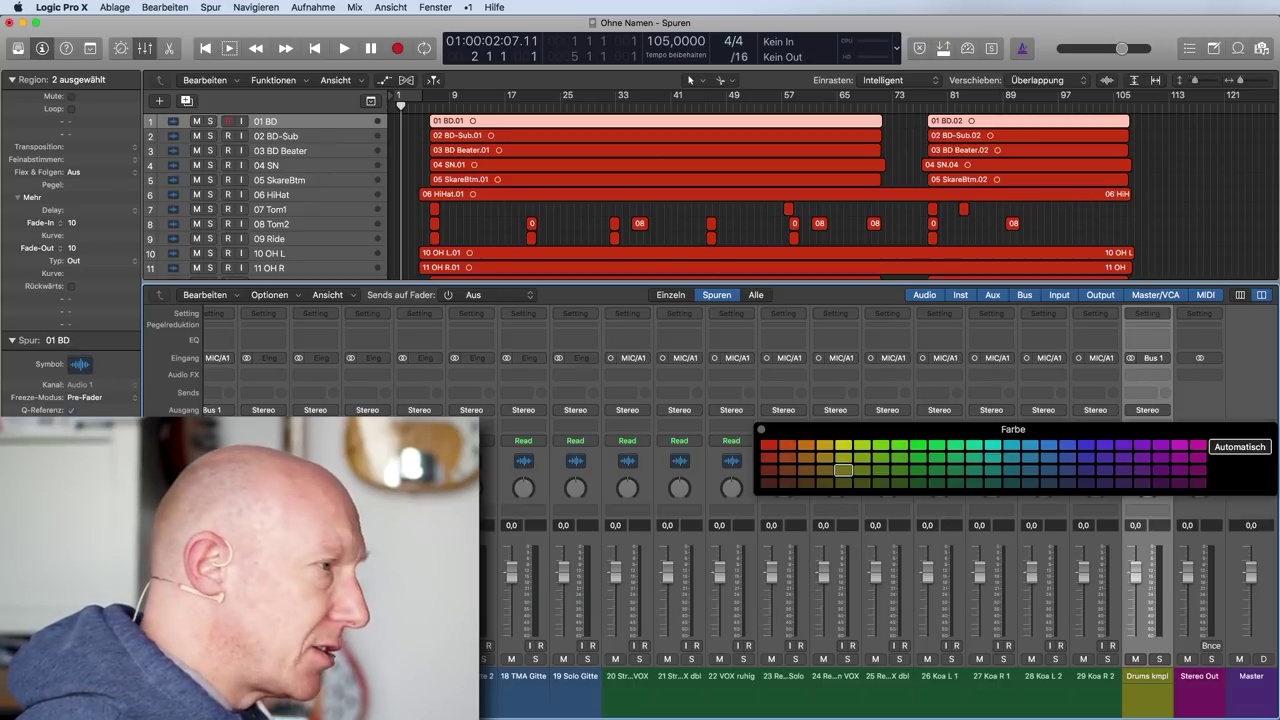
left_click(766, 446)
left_click(761, 429)
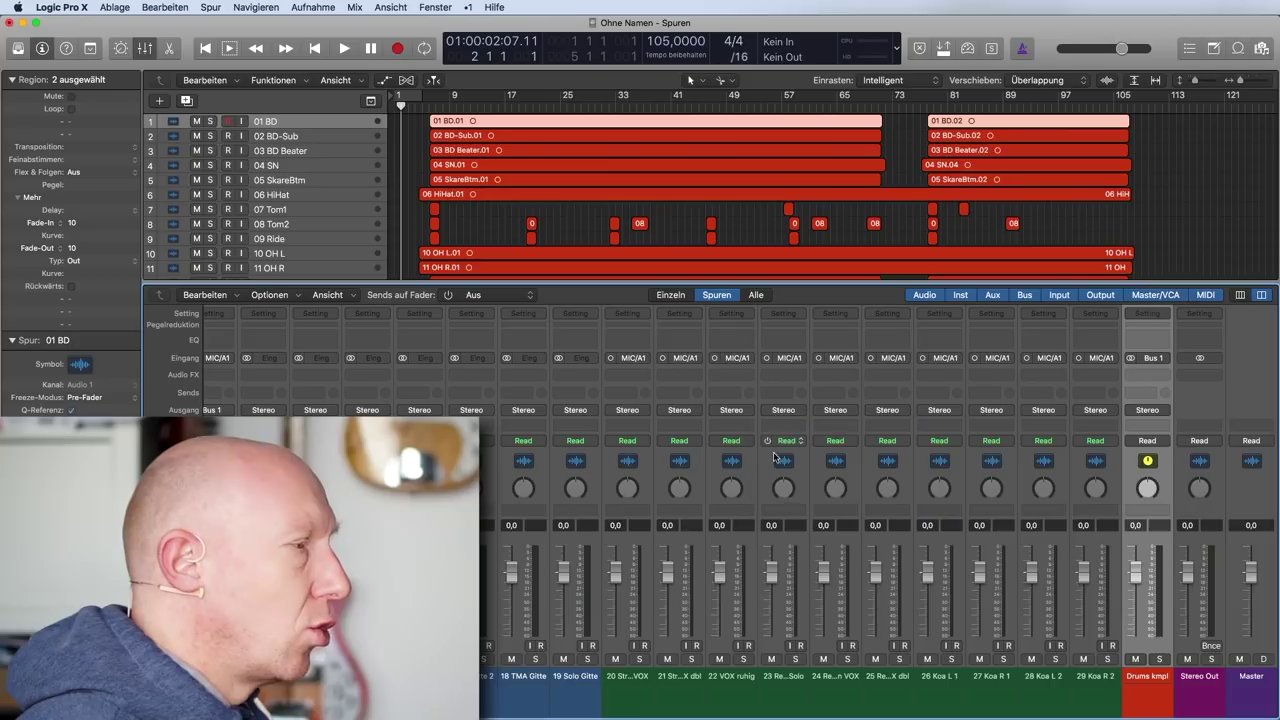
Step: Route the output of the 13 Bass channel to Bus 5
scroll(798, 542, "left", 8)
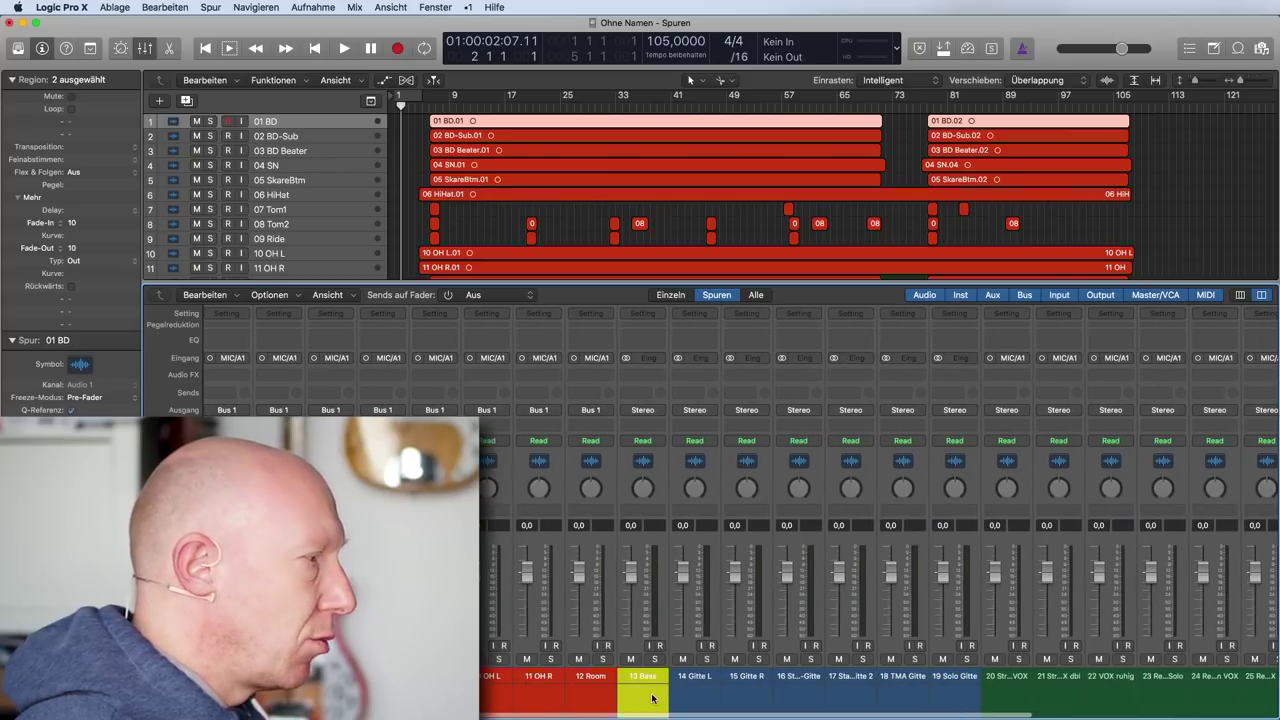
left_click(652, 698)
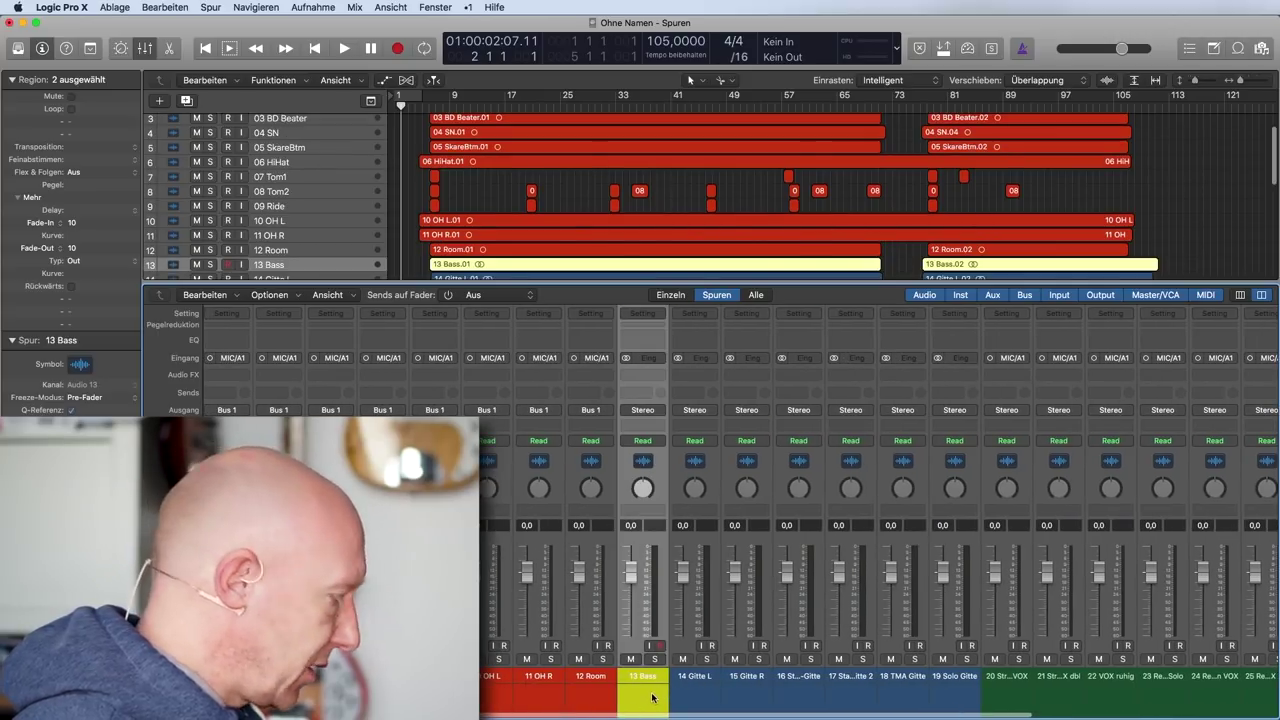
left_click(647, 410)
mouse_move(650, 457)
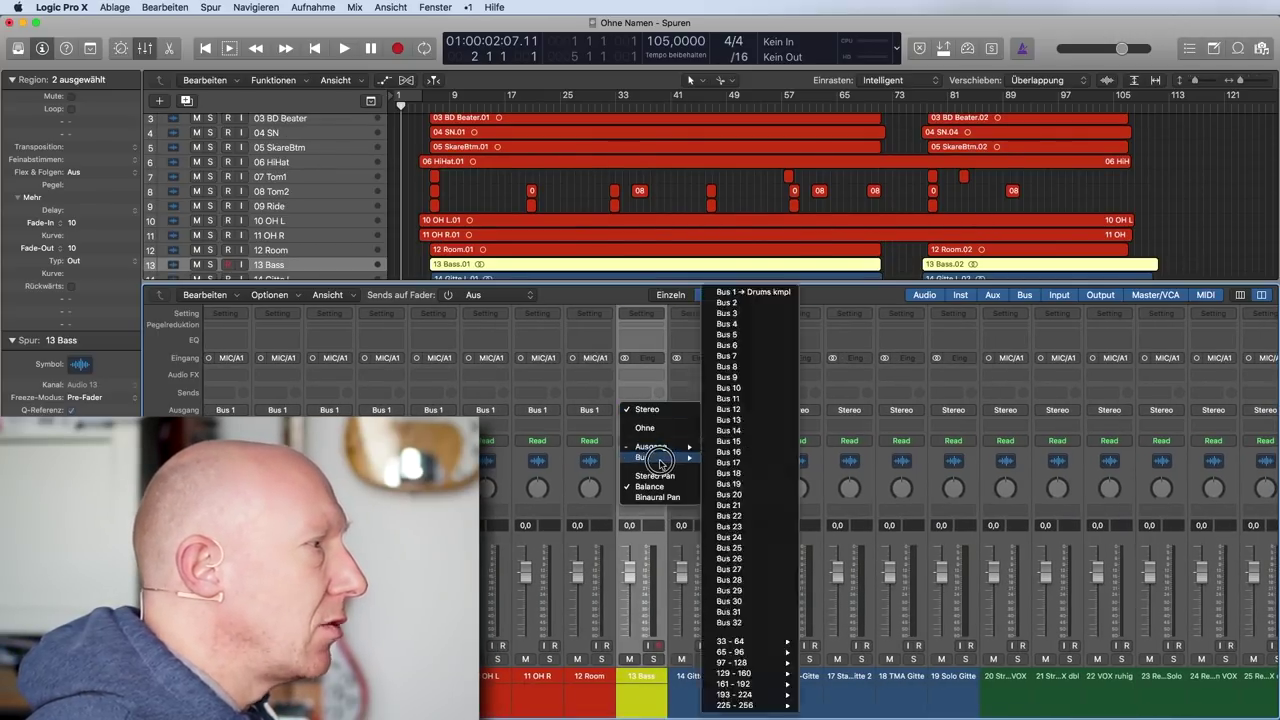
left_click(758, 336)
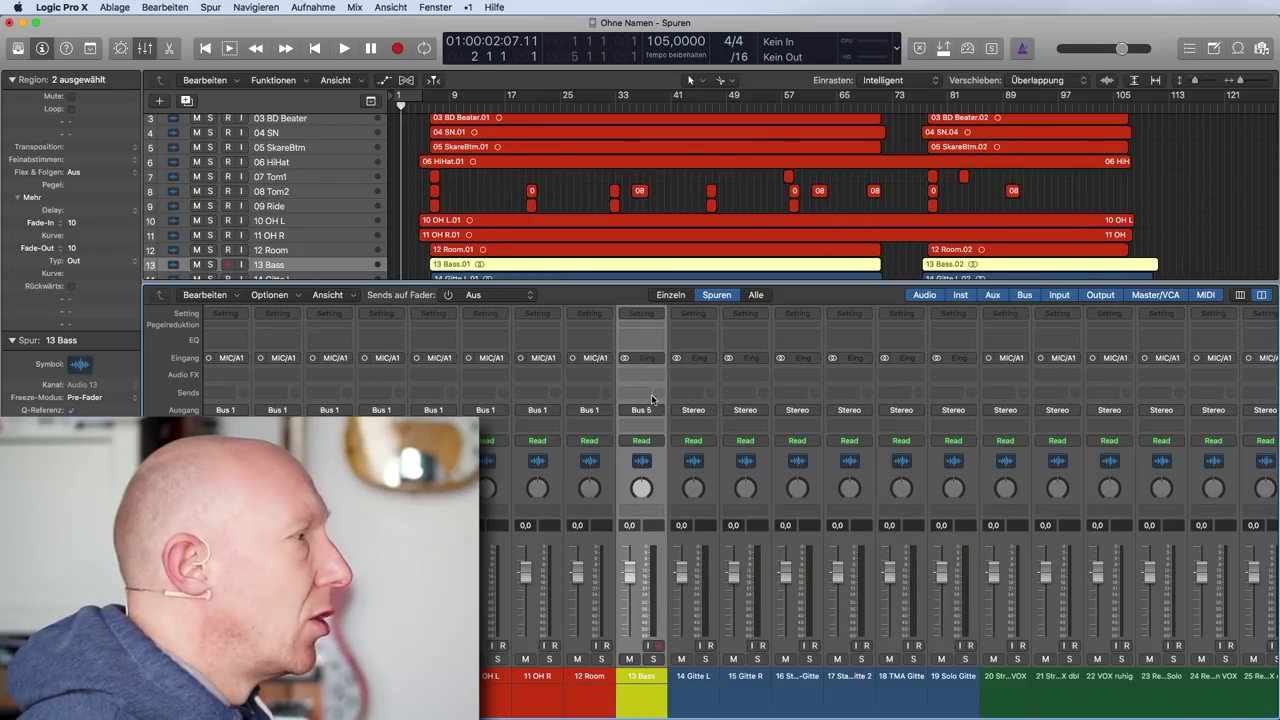
Step: Rename the aux channel fed by Bus 5 as "Bass kmpl" and colour it bright yellow
scroll(661, 604, "right", 10)
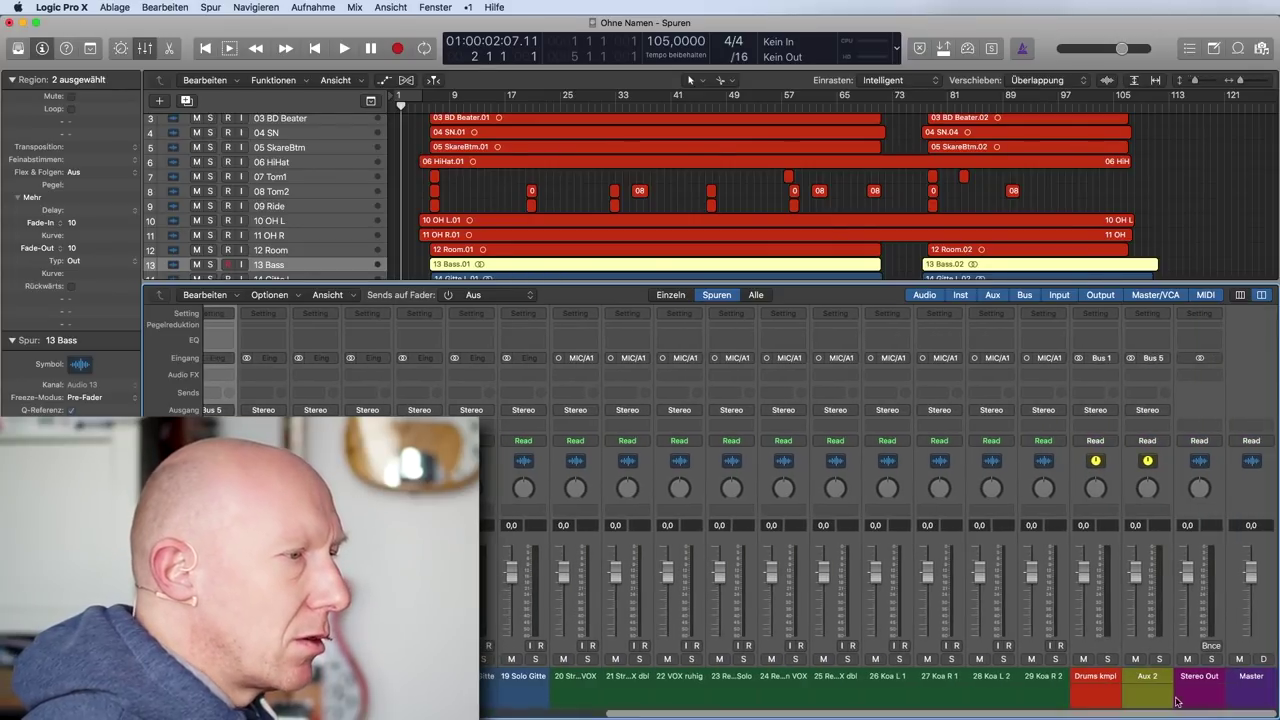
double_click(1148, 676)
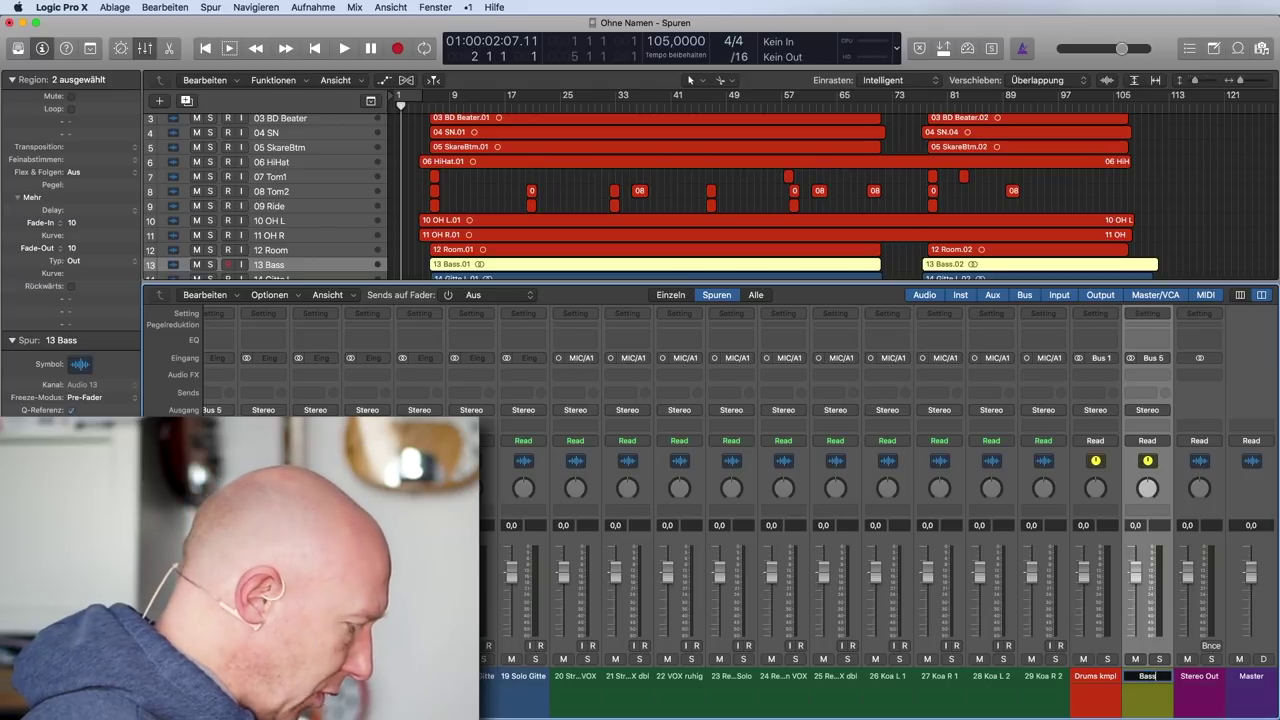
type("Bass kmpl")
key("Return")
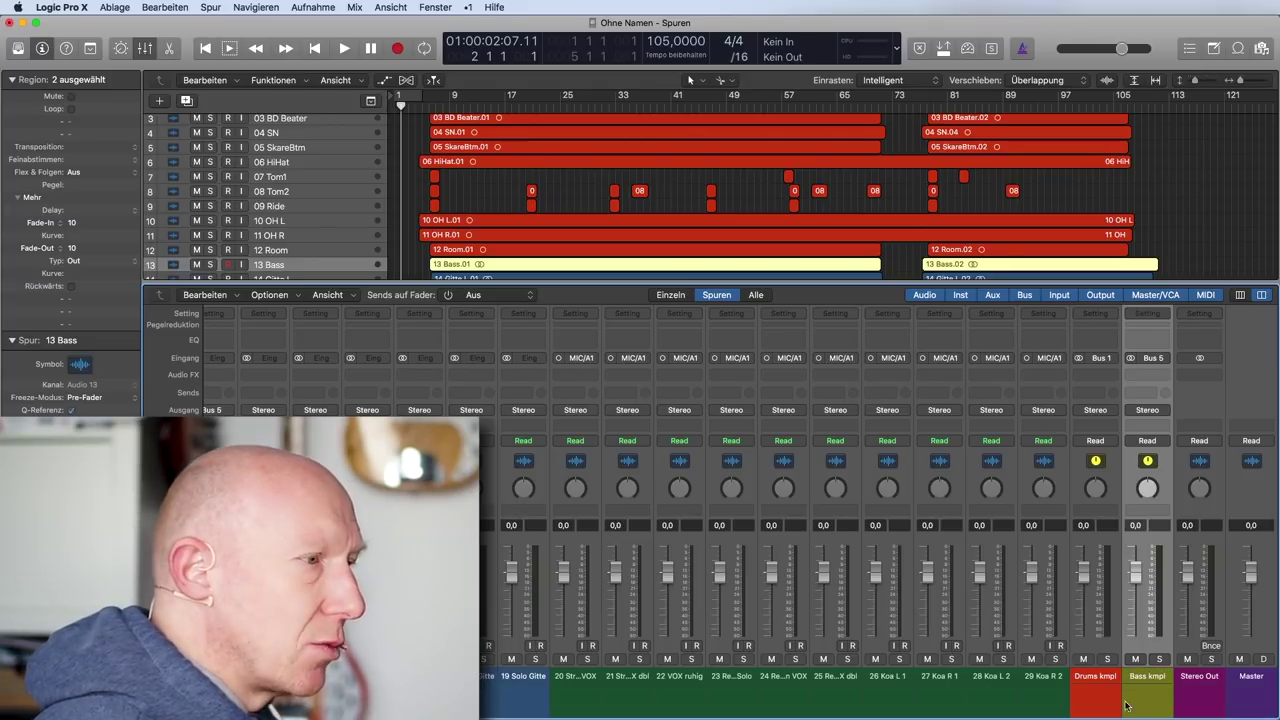
key("alt+c")
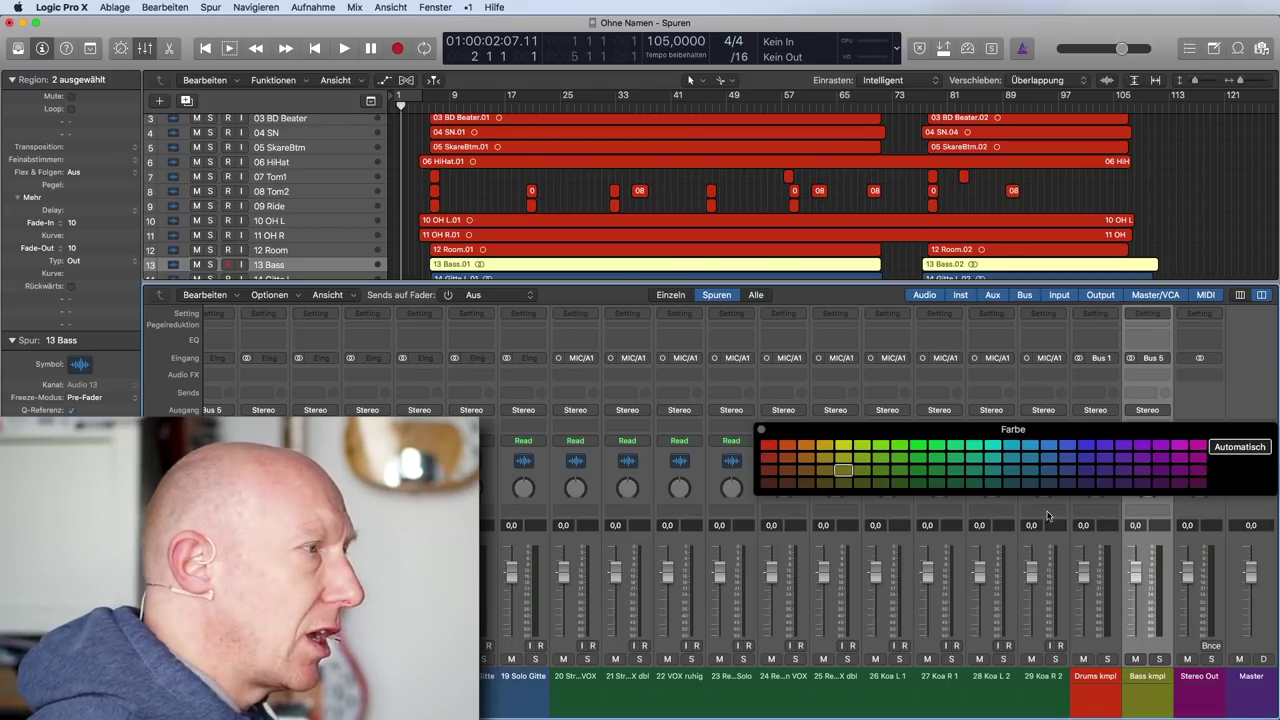
left_click(843, 446)
left_click(763, 431)
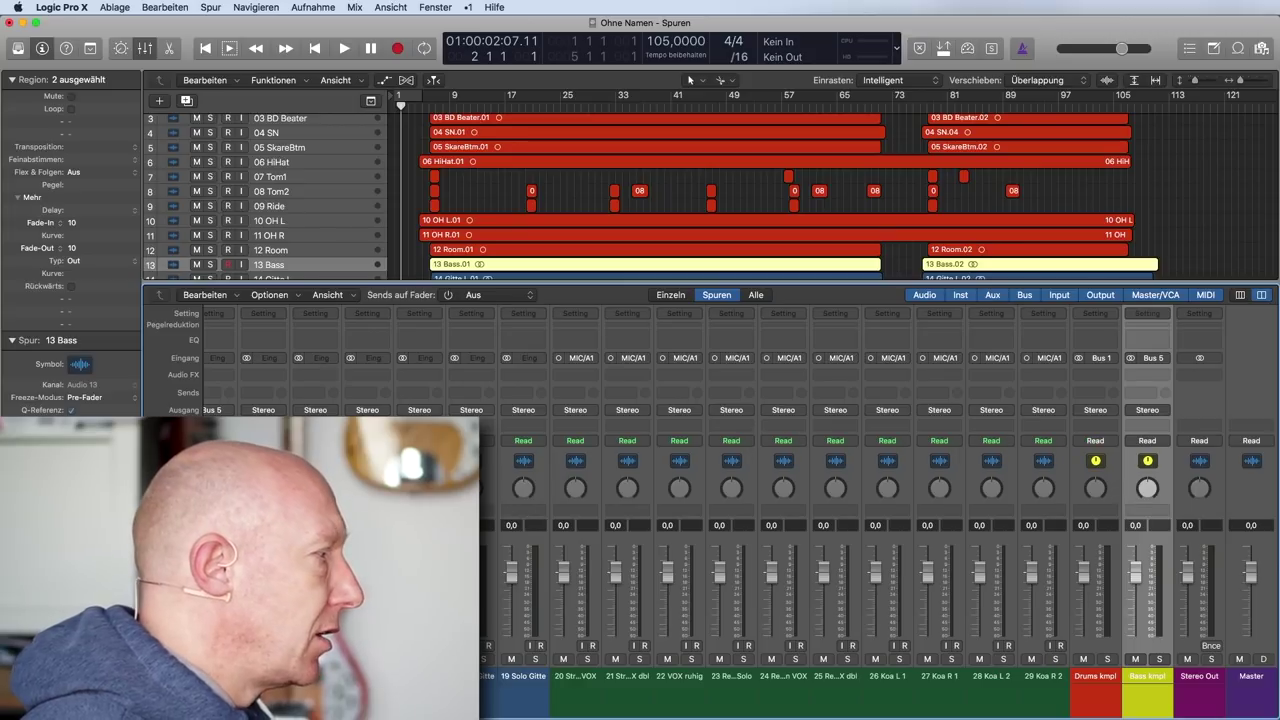
Step: Select the guitar channels 14 Gitte L to 19 Solo Gitte and route their outputs to Bus 7
key("Down")
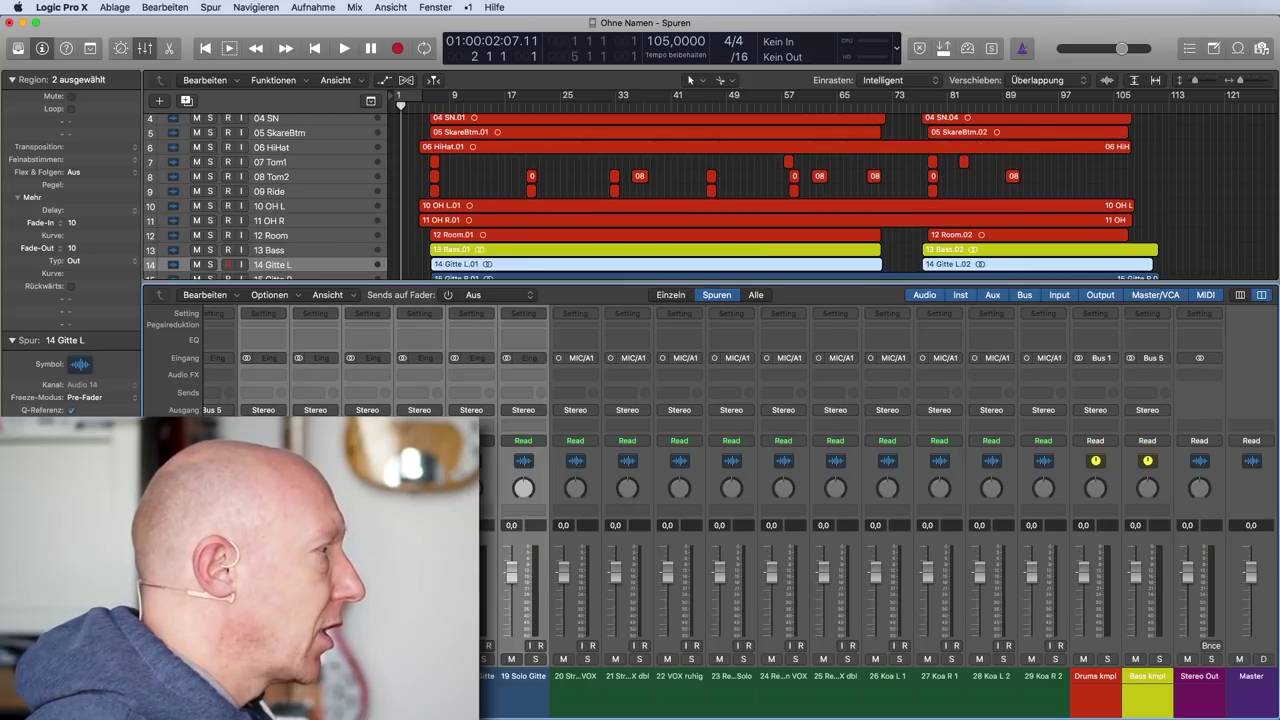
left_click(281, 410)
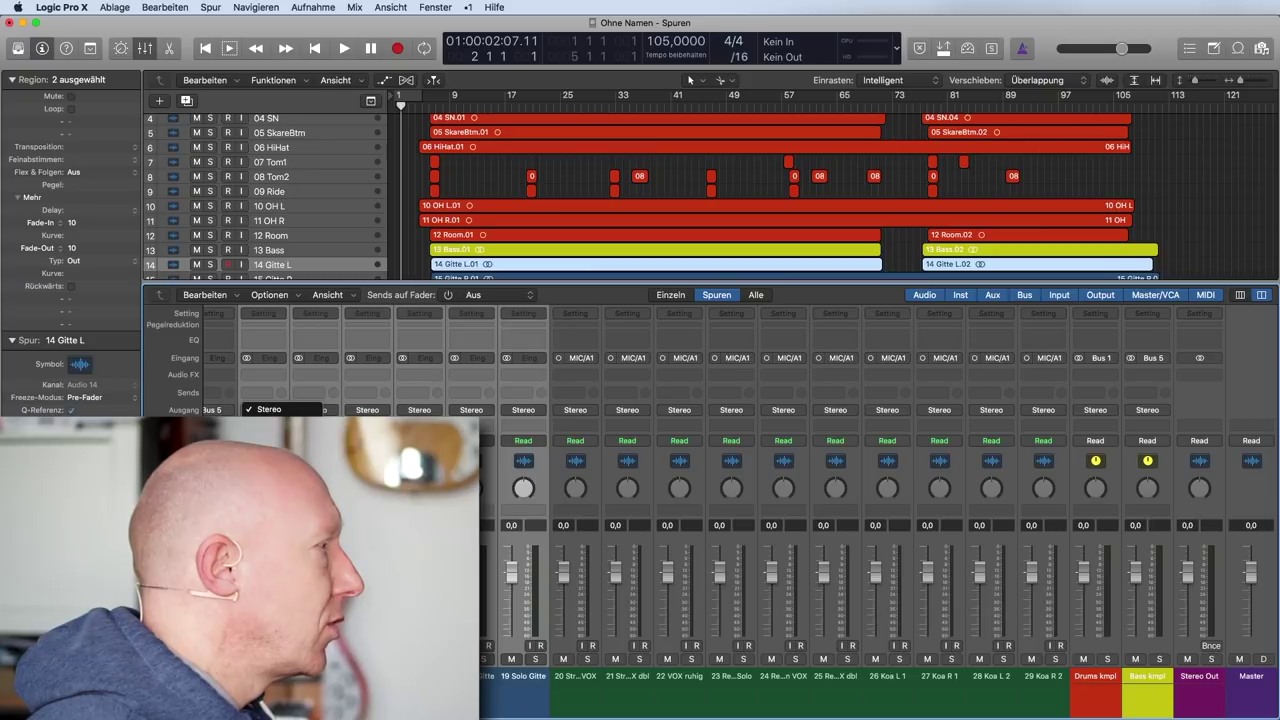
mouse_move(283, 452)
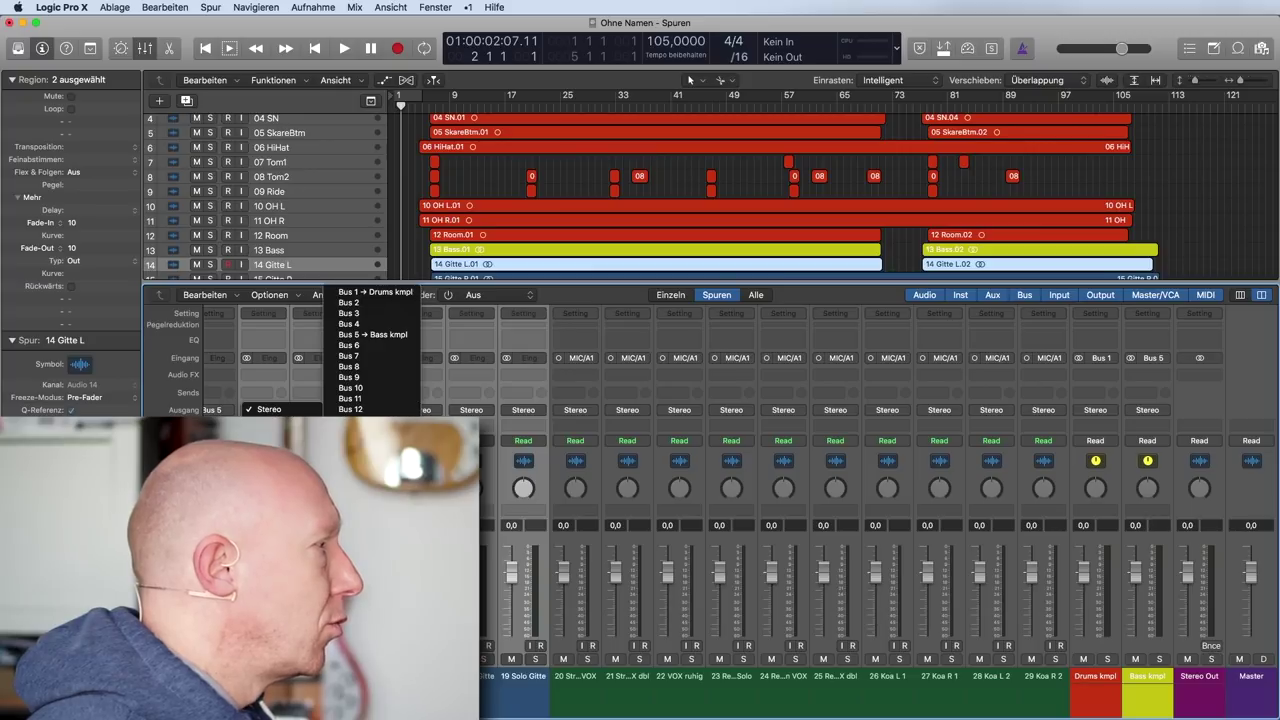
left_click(399, 357)
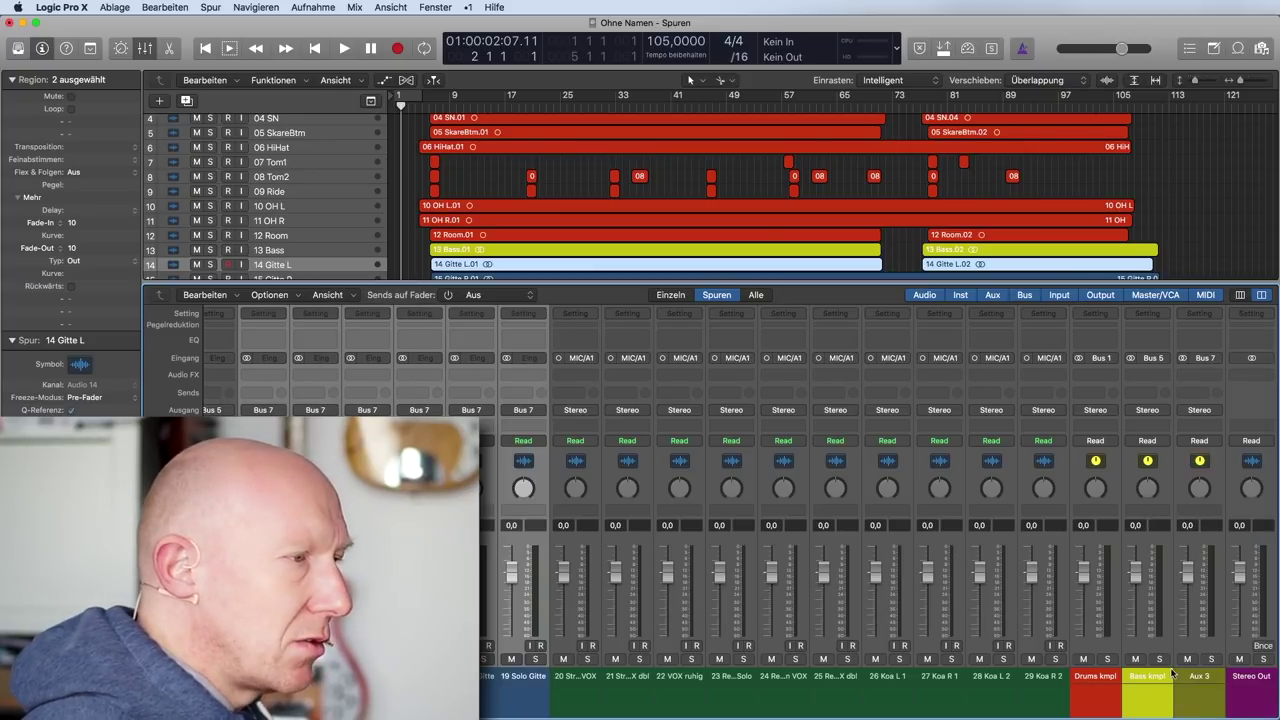
Step: Colour the aux channel fed by Bus 7 blue like the guitar tracks and rename it "Gitarren"
left_click(1215, 709)
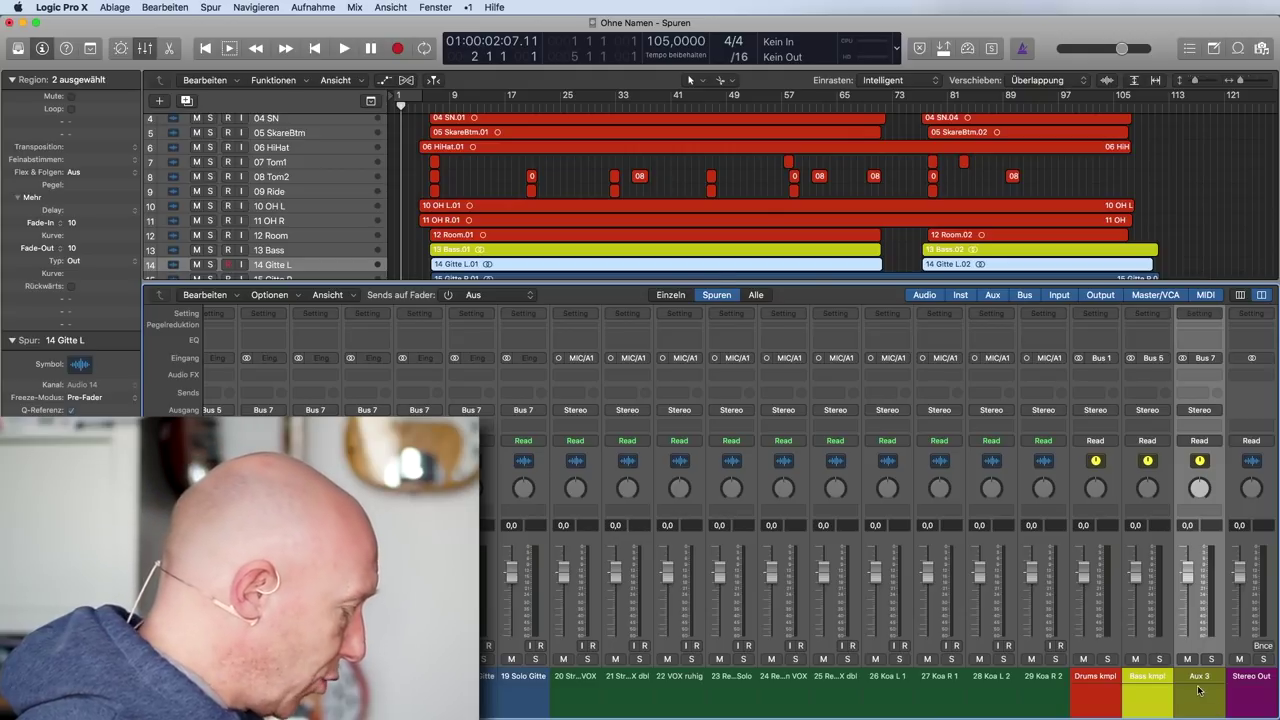
key("alt+c")
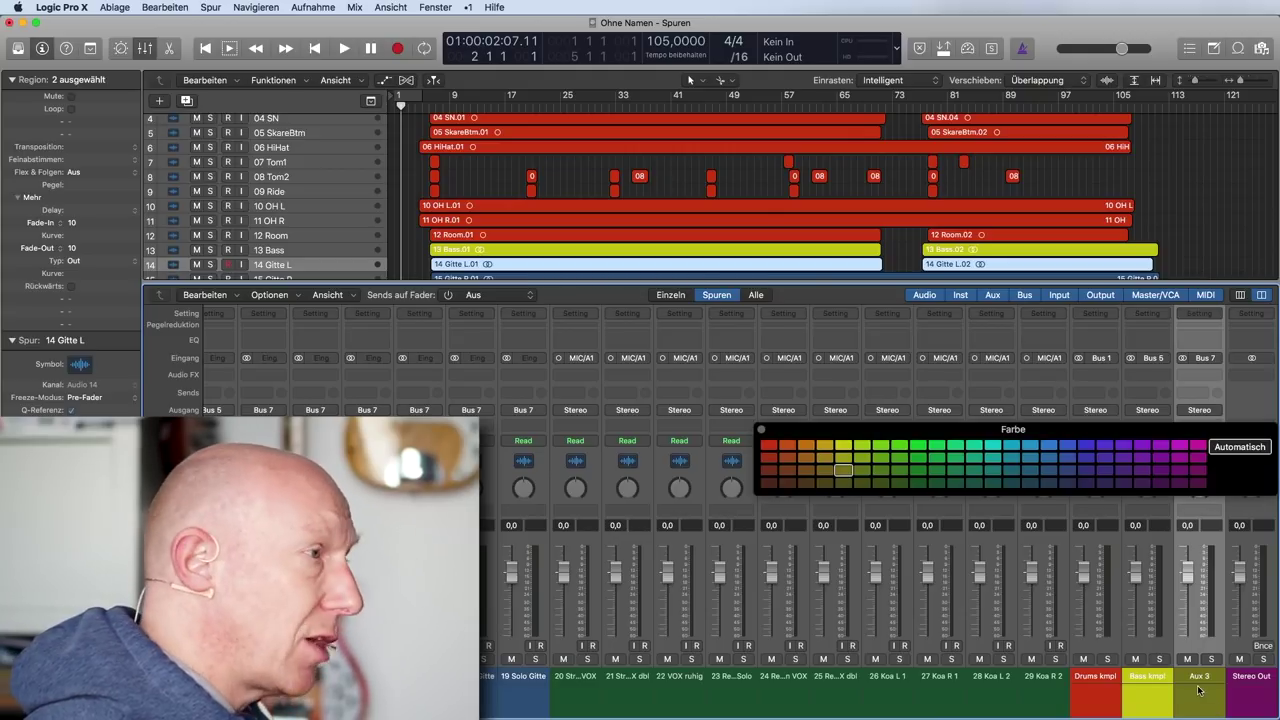
left_click(1050, 482)
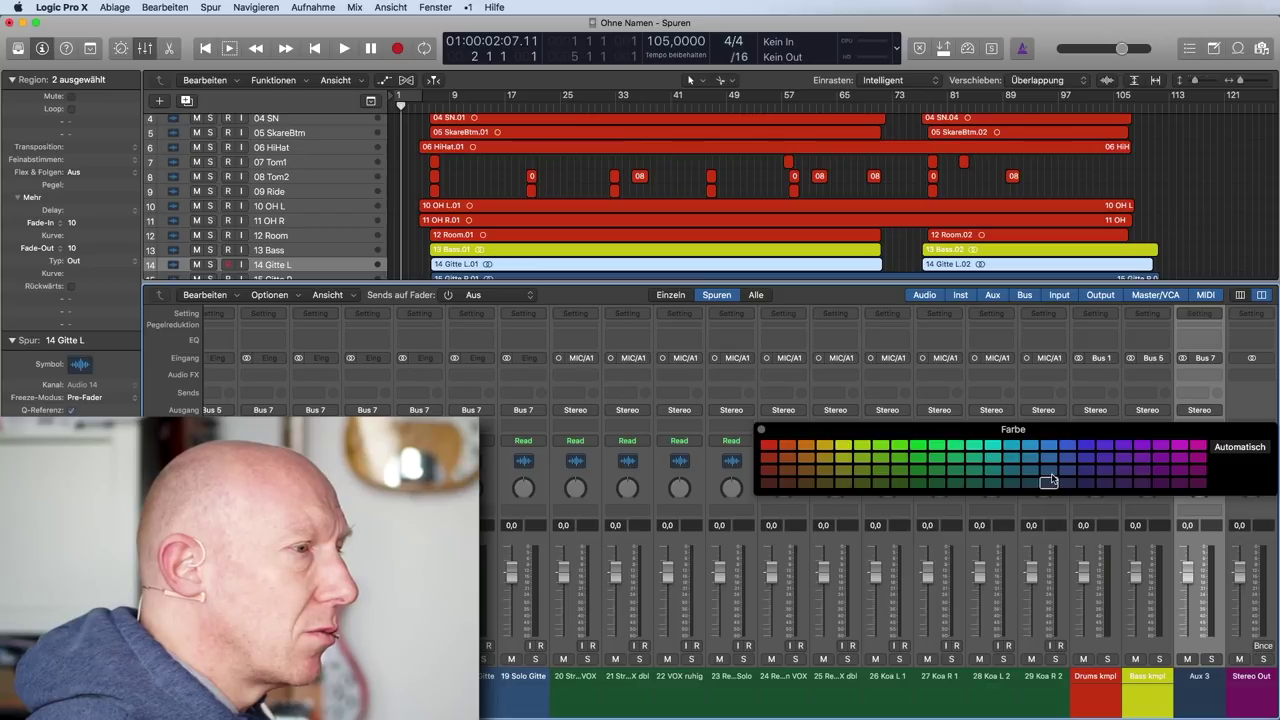
left_click(1046, 470)
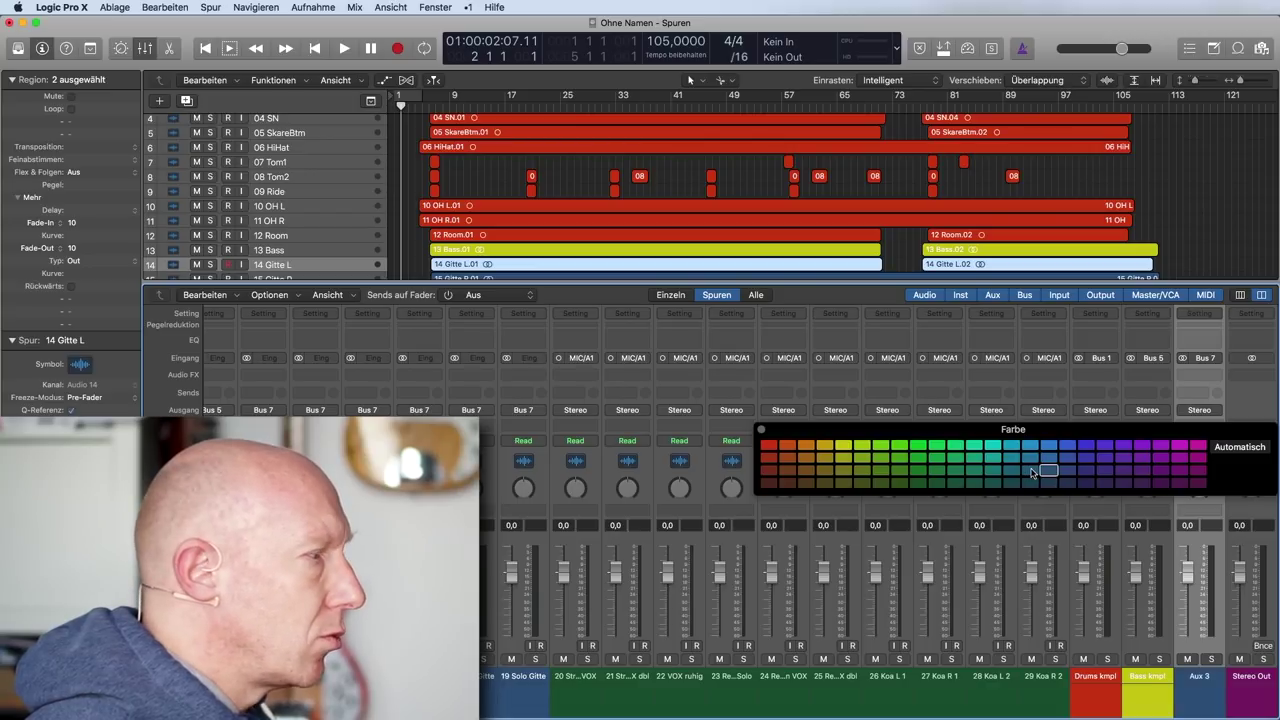
left_click(761, 431)
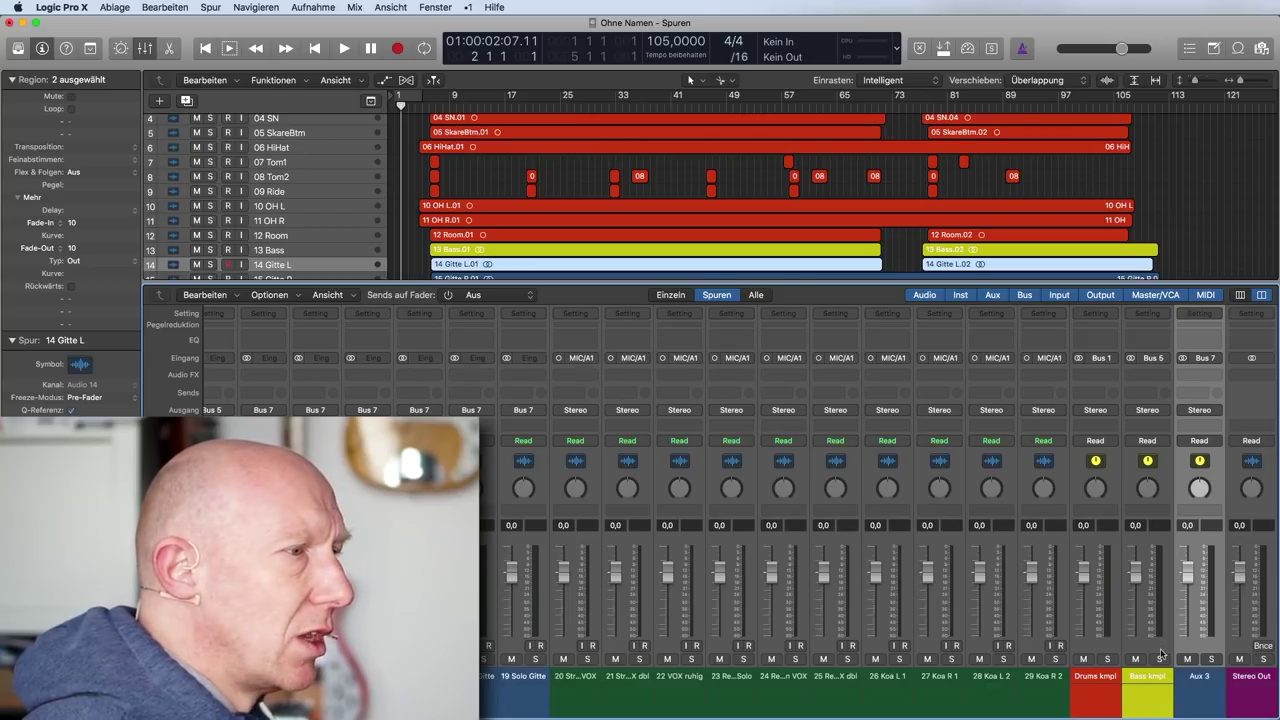
double_click(1200, 677)
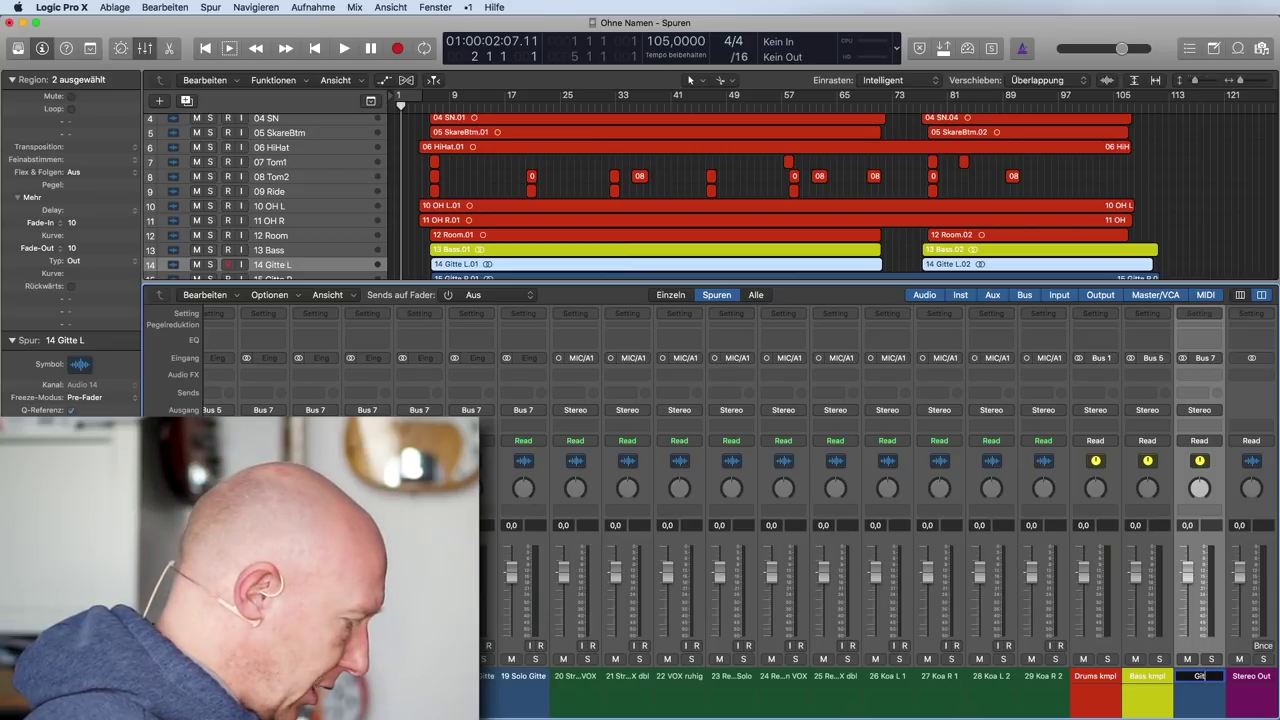
key("Return")
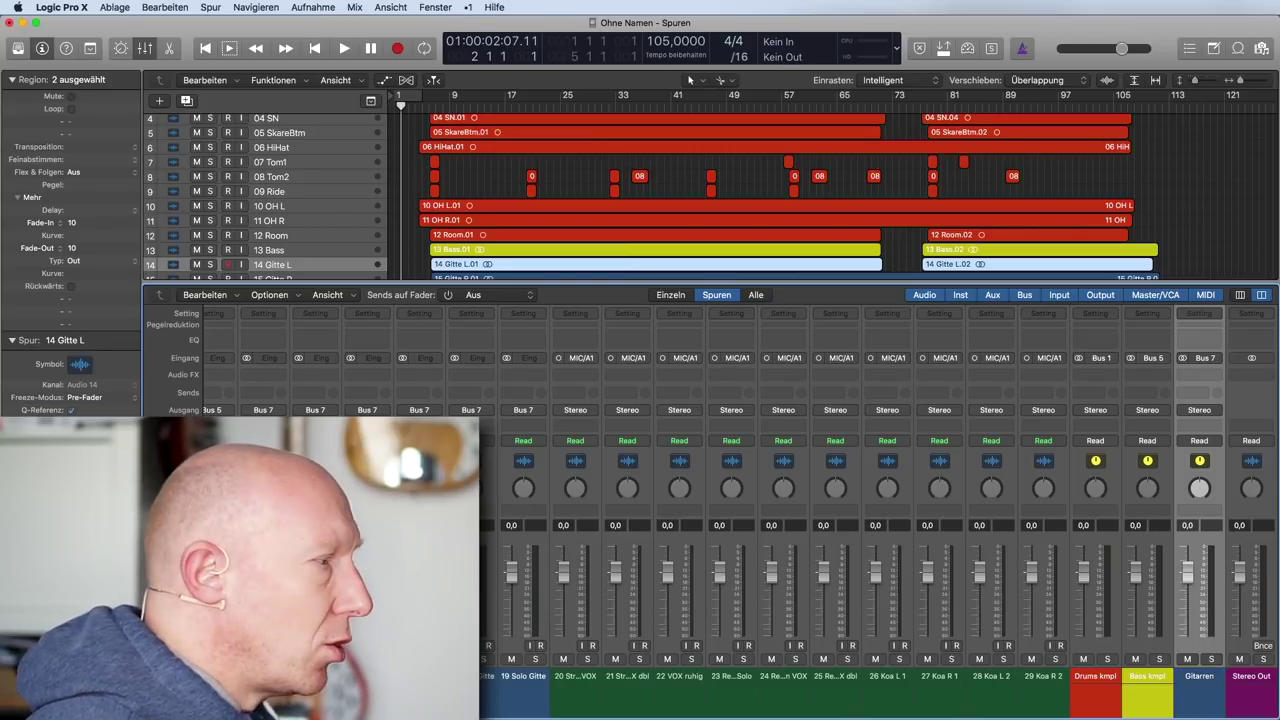
Step: Select the Drums kmpl, Bass kmpl and Gitarren aux channels and route their outputs to Bus 16
scroll(1095, 697, "right", 2)
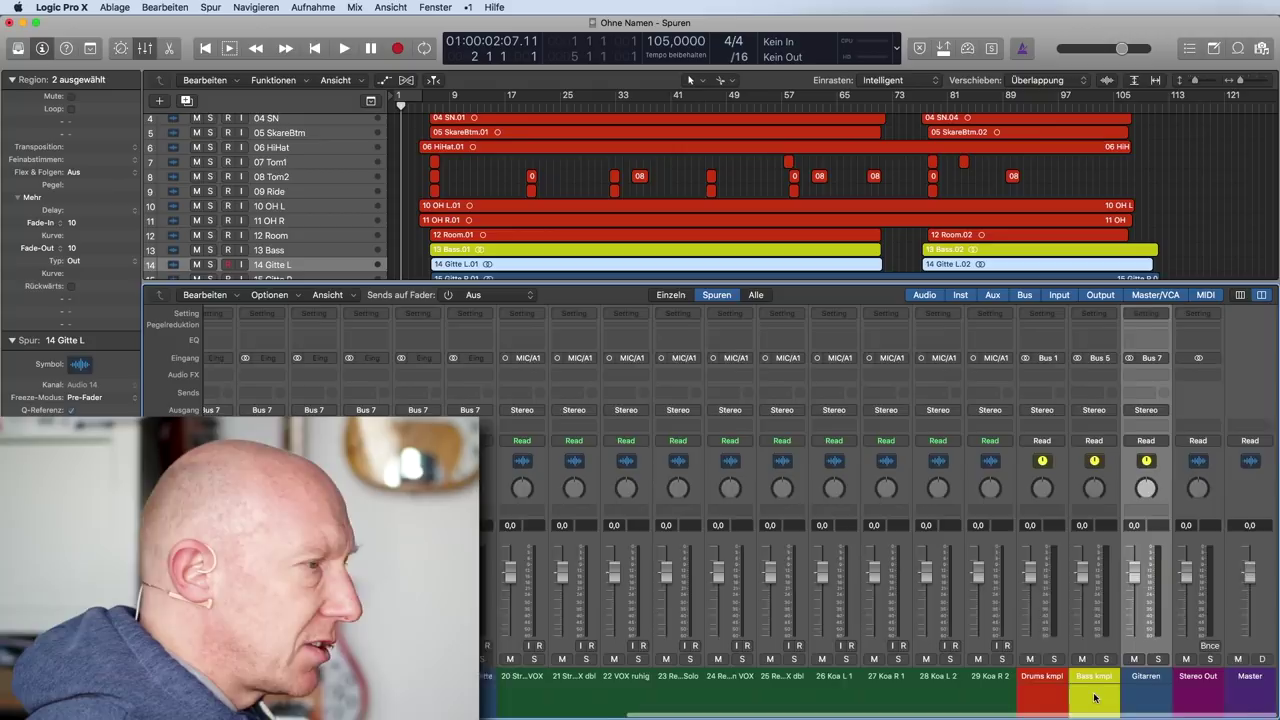
scroll(1095, 697, "left", 4)
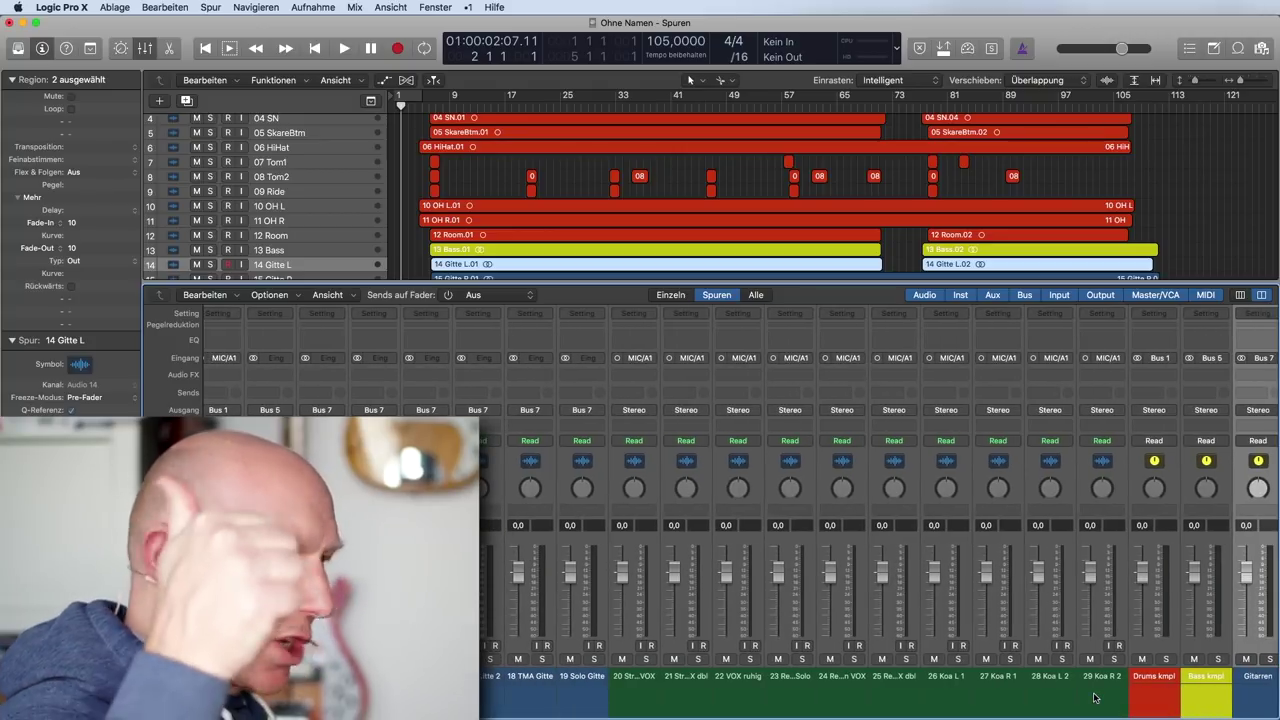
scroll(1095, 697, "right", 3)
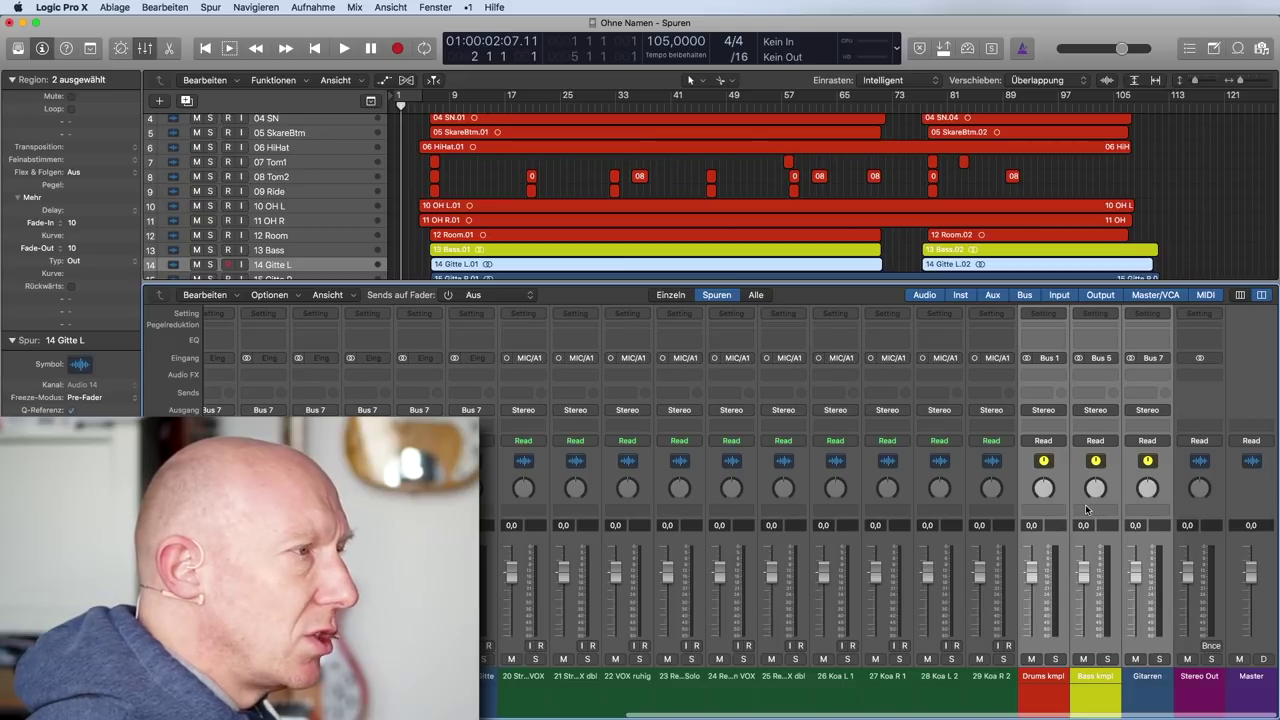
left_click(1054, 412)
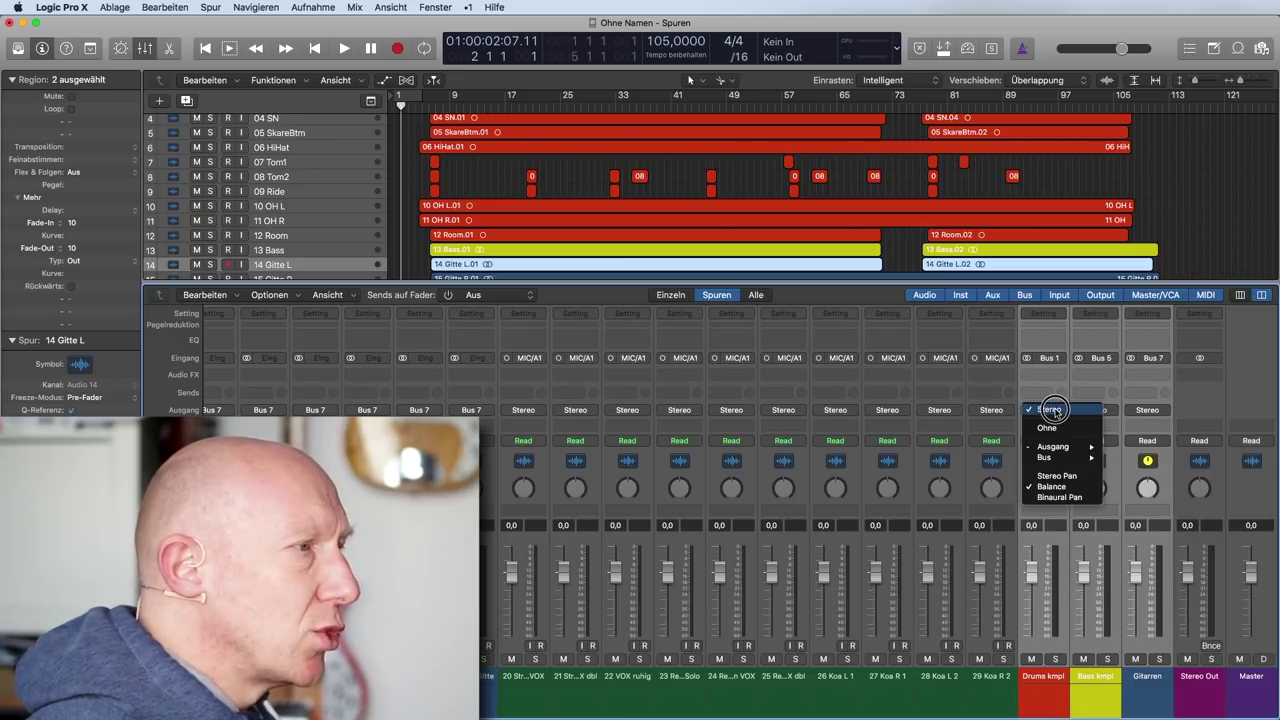
mouse_move(1057, 458)
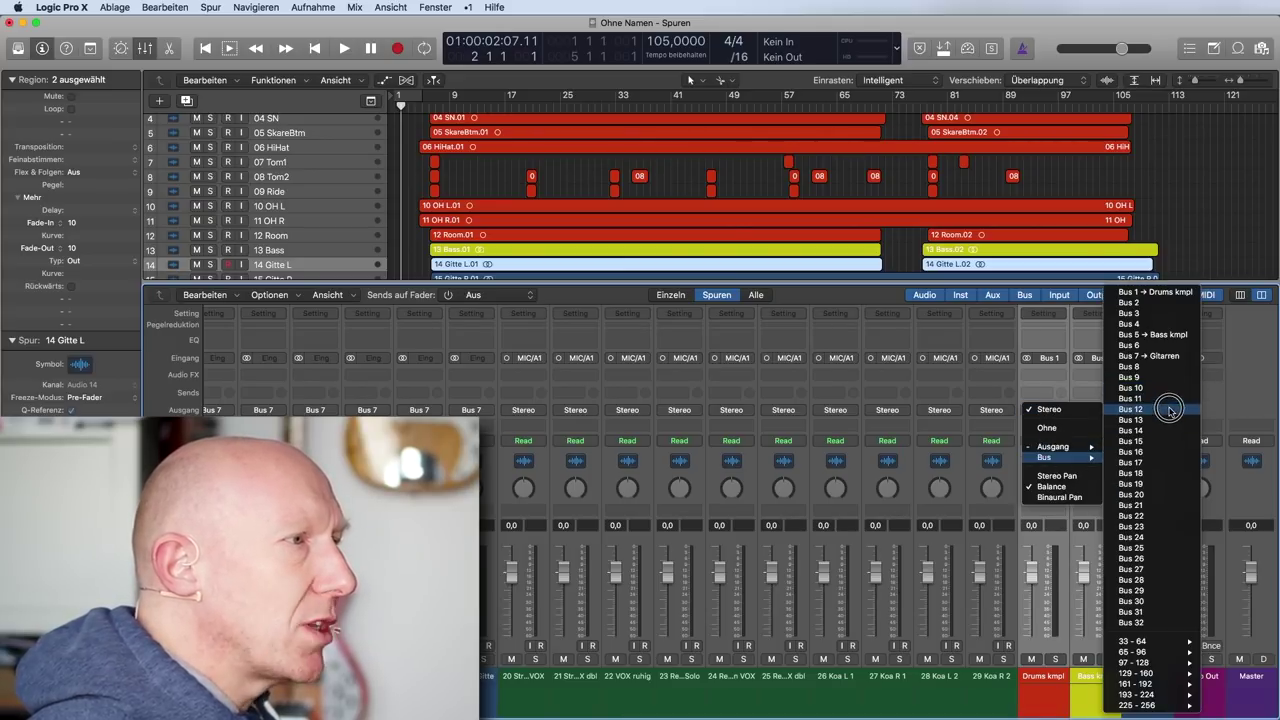
left_click(1165, 452)
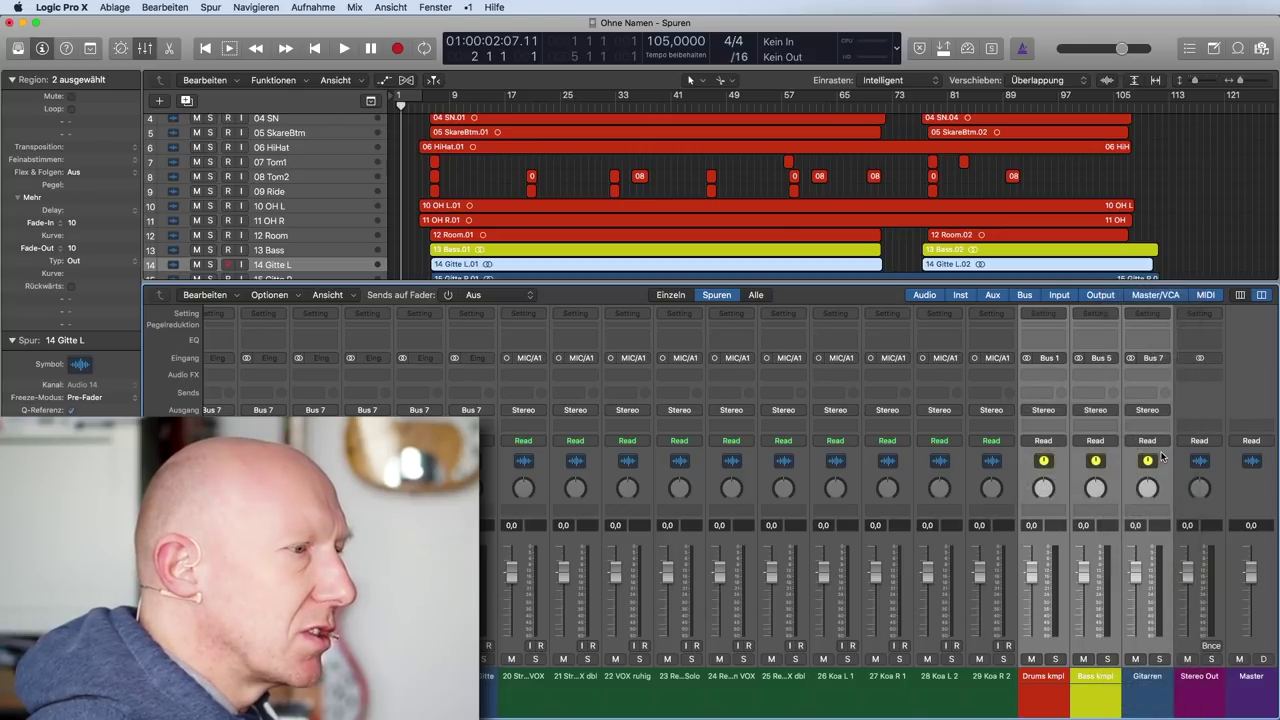
Step: Colour the aux channel fed by Bus 16 dark purple and rename it "Mukke lkmpl"
left_click(1203, 703)
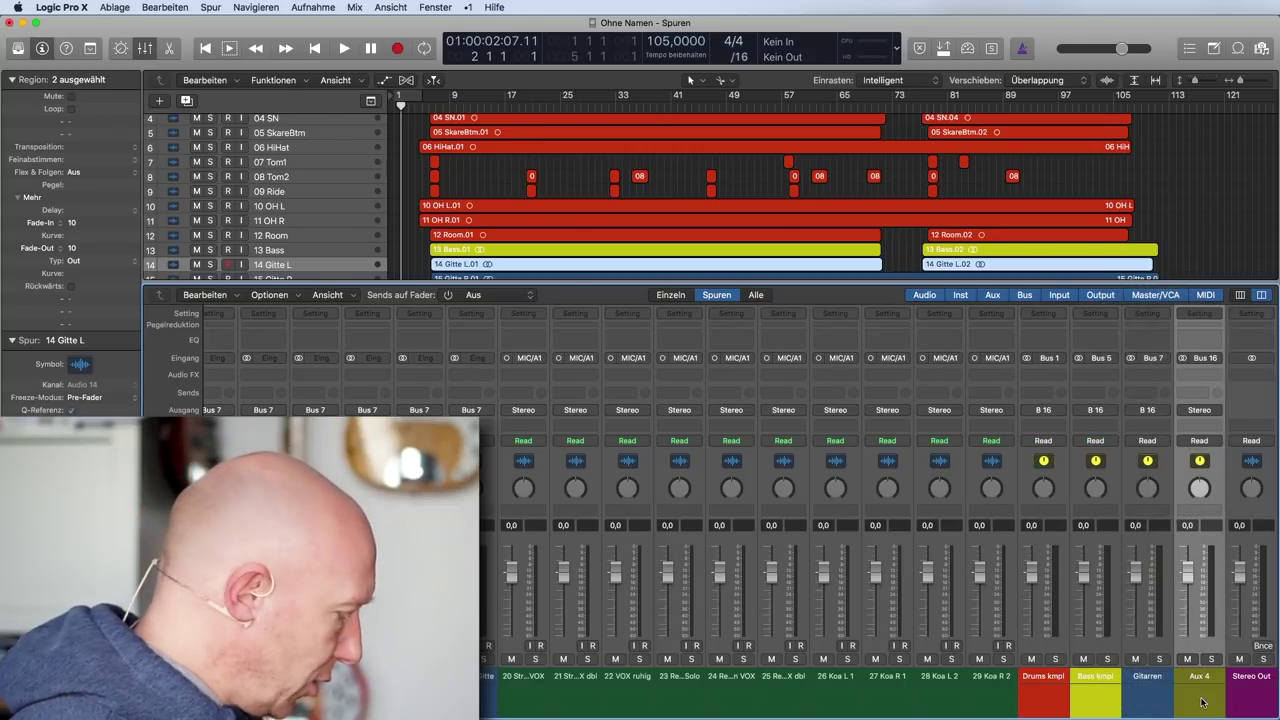
key("alt+c")
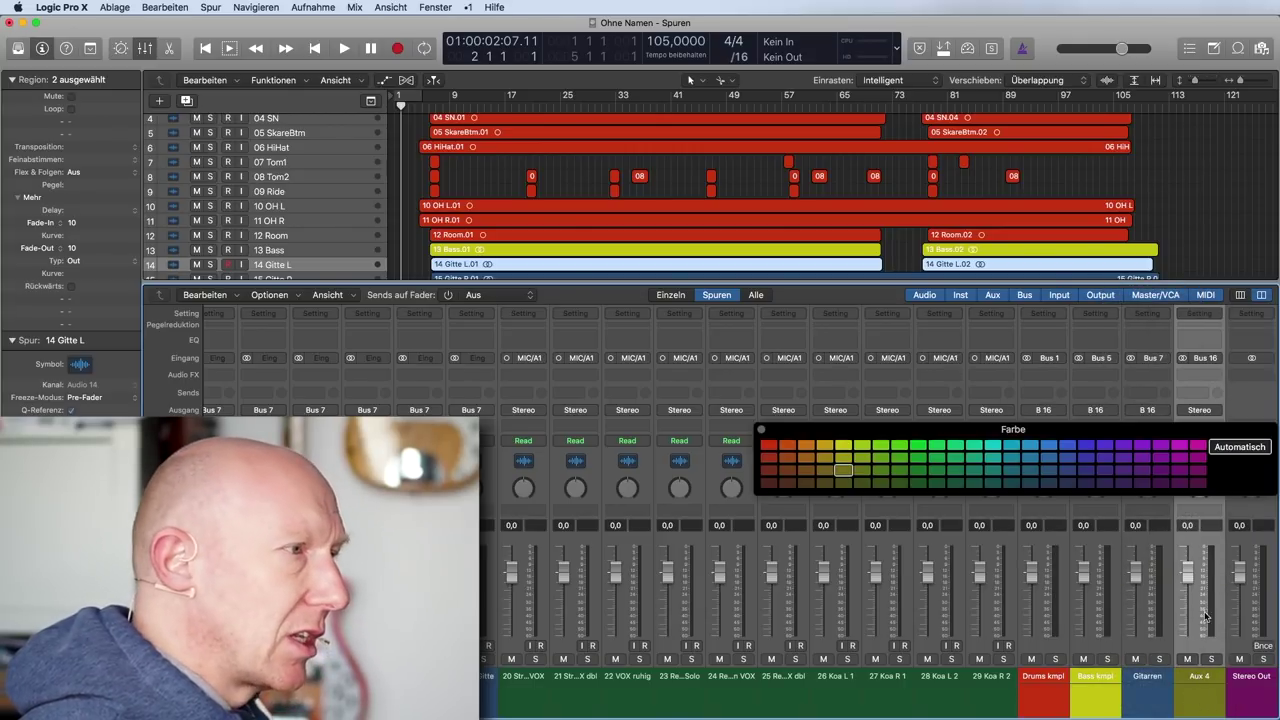
left_click(1179, 483)
left_click(761, 430)
double_click(1195, 676)
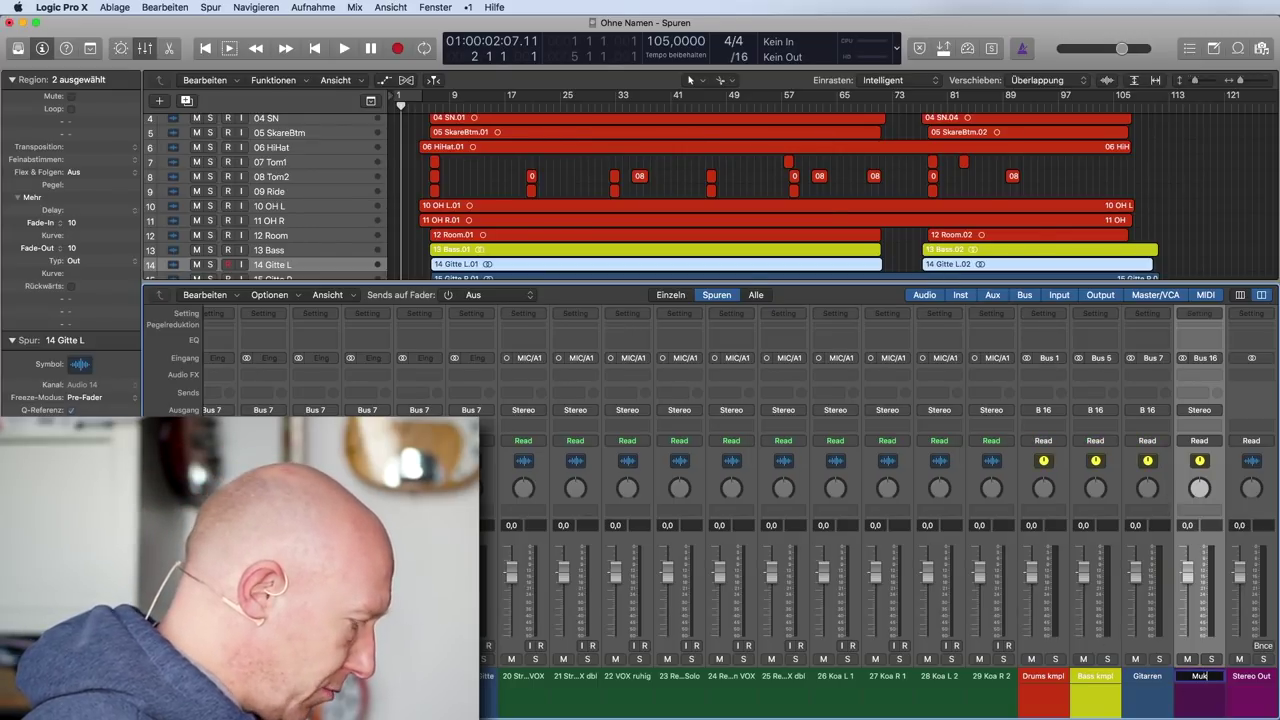
key("Return")
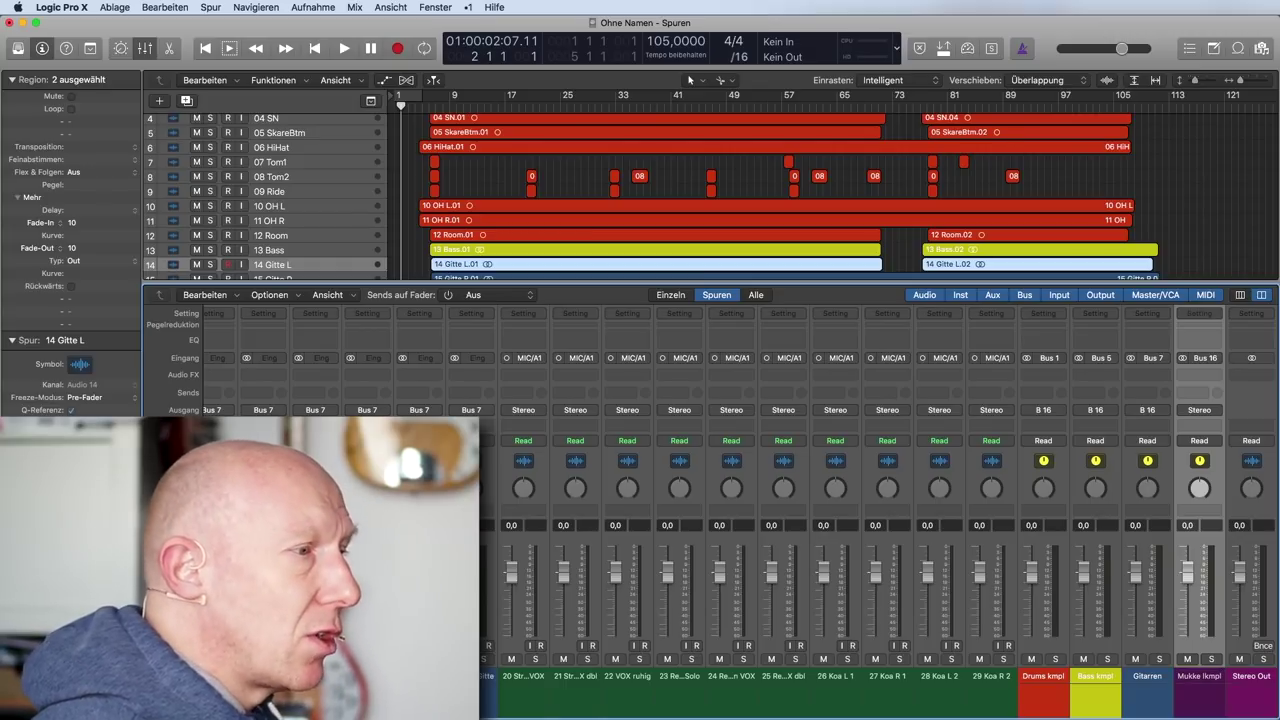
Step: Select the vocal channels 20 Strophe VOX to 29 Koa R 2 and route their outputs to Bus 17
left_click(505, 690)
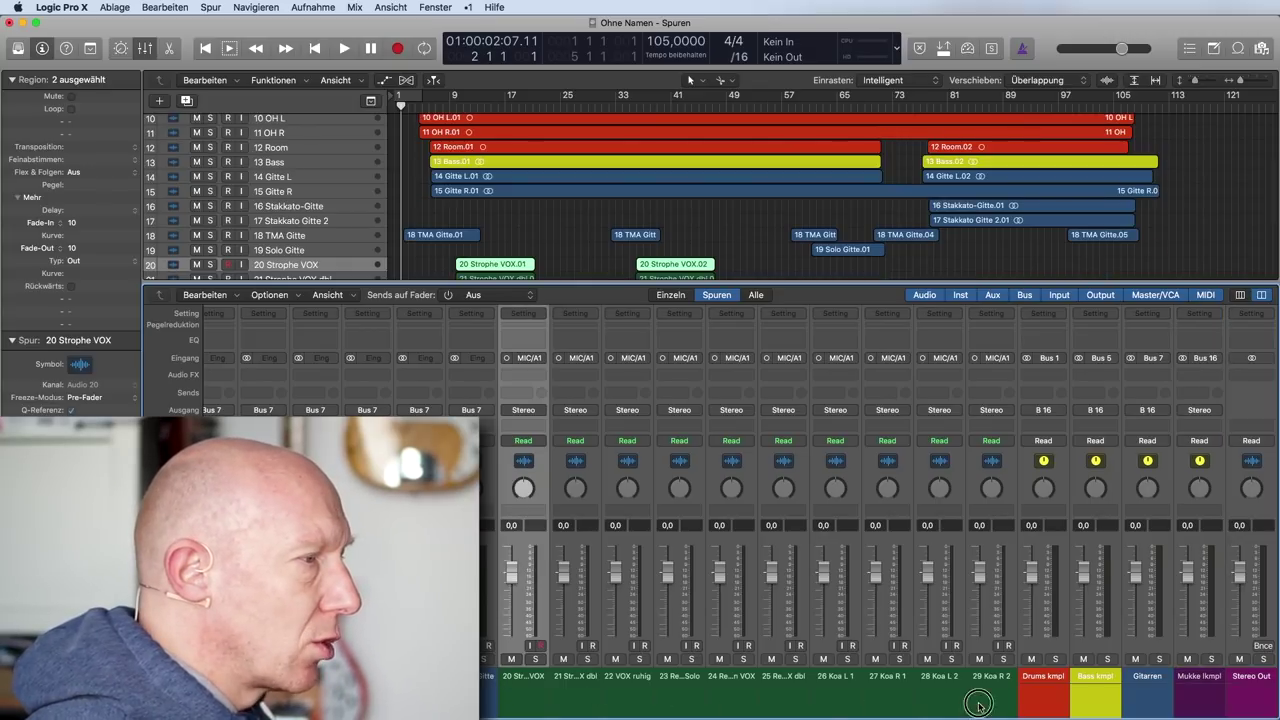
left_click(523, 410)
mouse_move(545, 458)
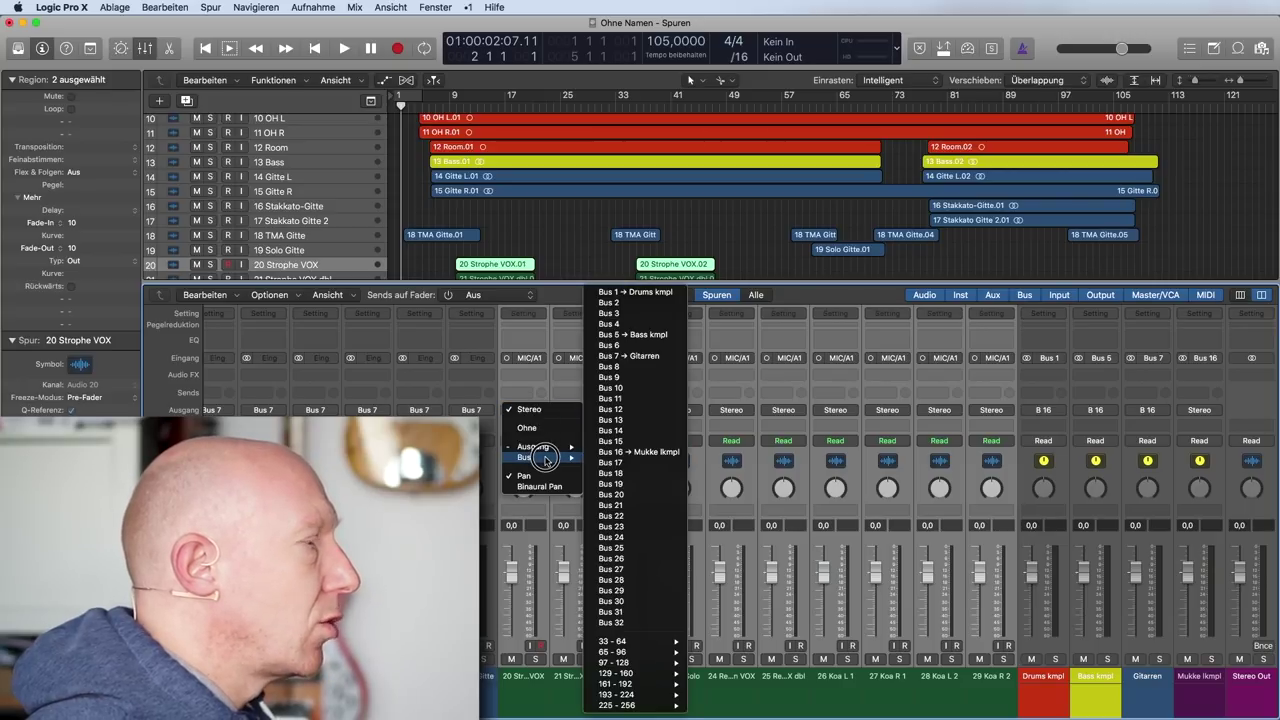
left_click(664, 461)
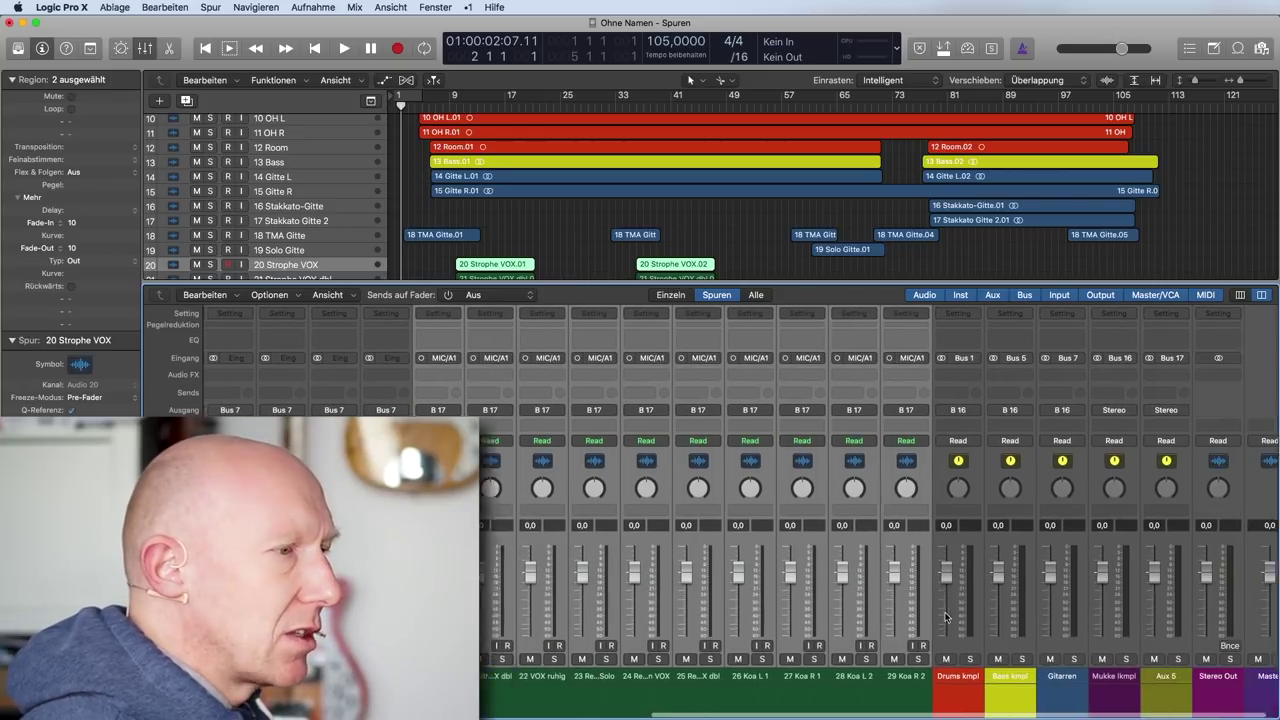
Step: Rename the aux channel fed by Bus 17 as "Vox kmpl" and colour it the same dark purple as the Bus 16 aux
left_click(1148, 700)
double_click(1148, 677)
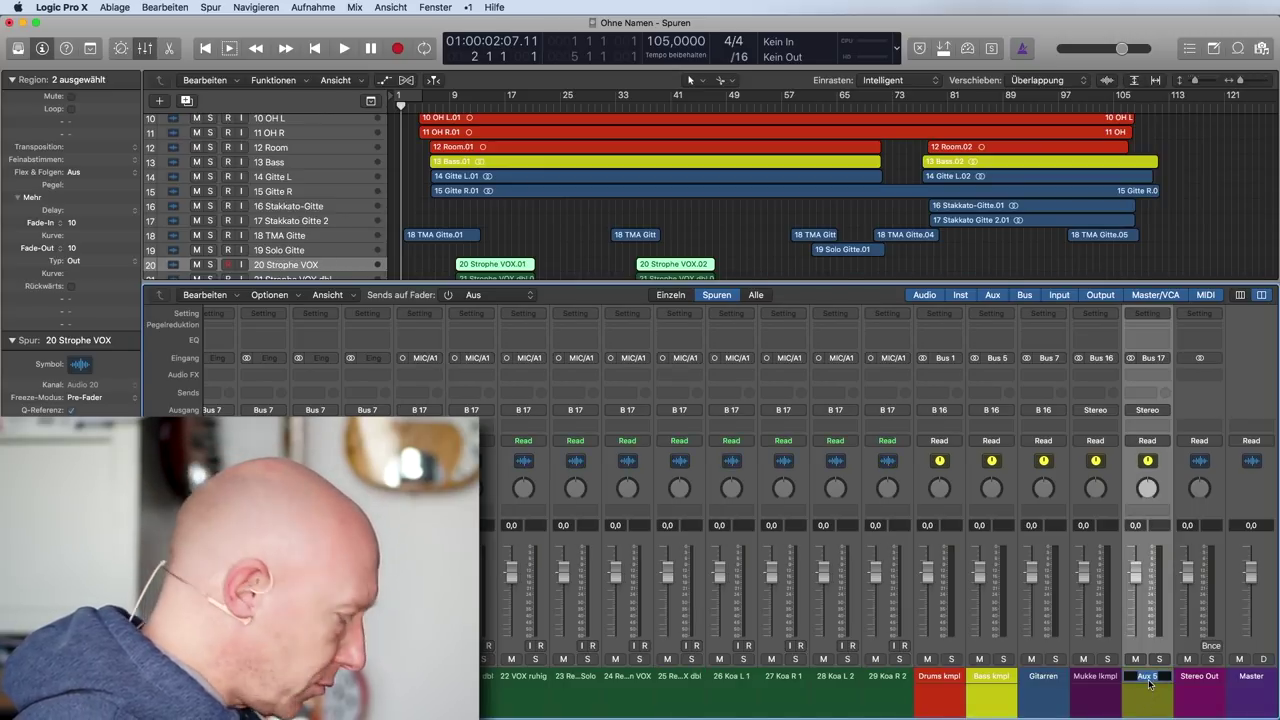
type("Vox")
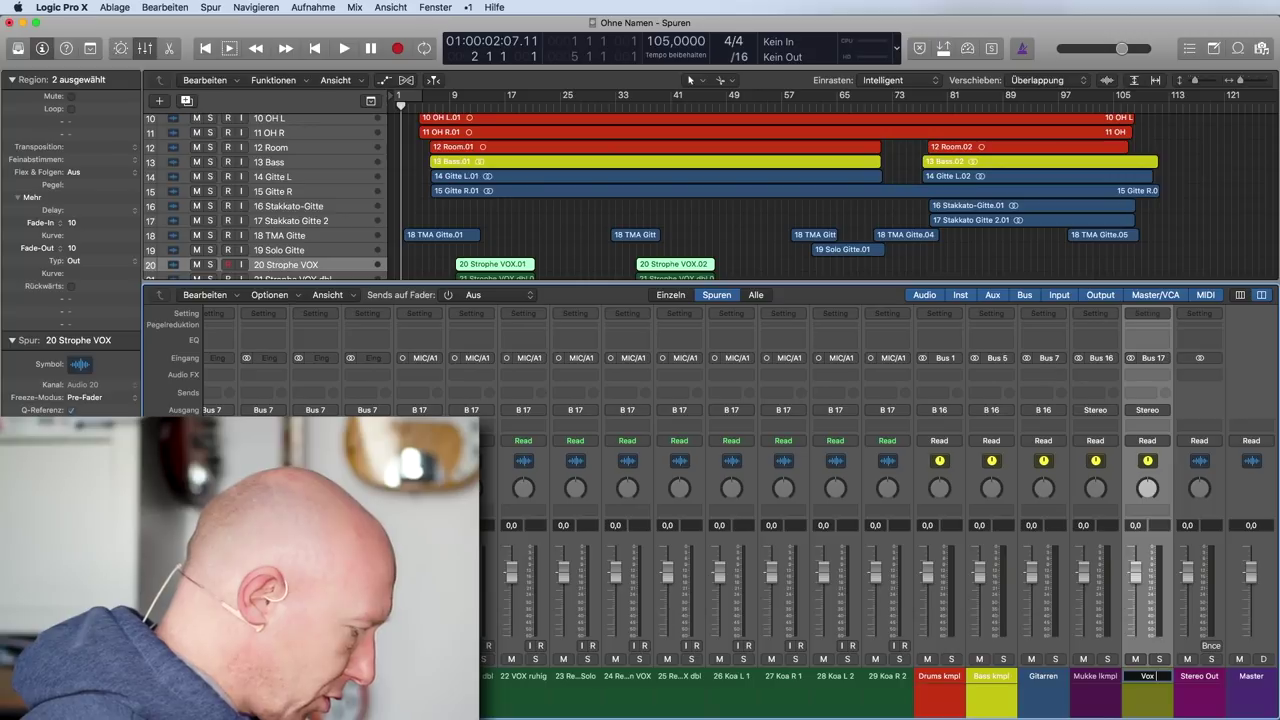
key("Return")
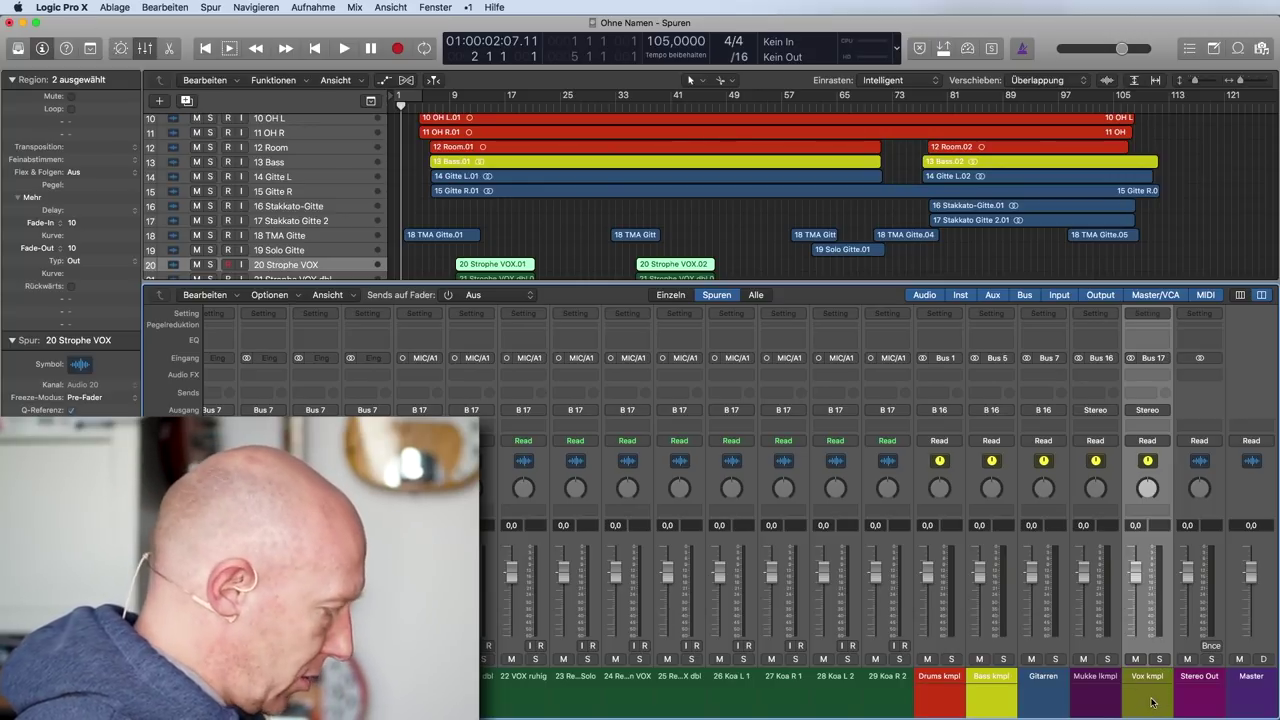
key("alt+c")
left_click(1186, 484)
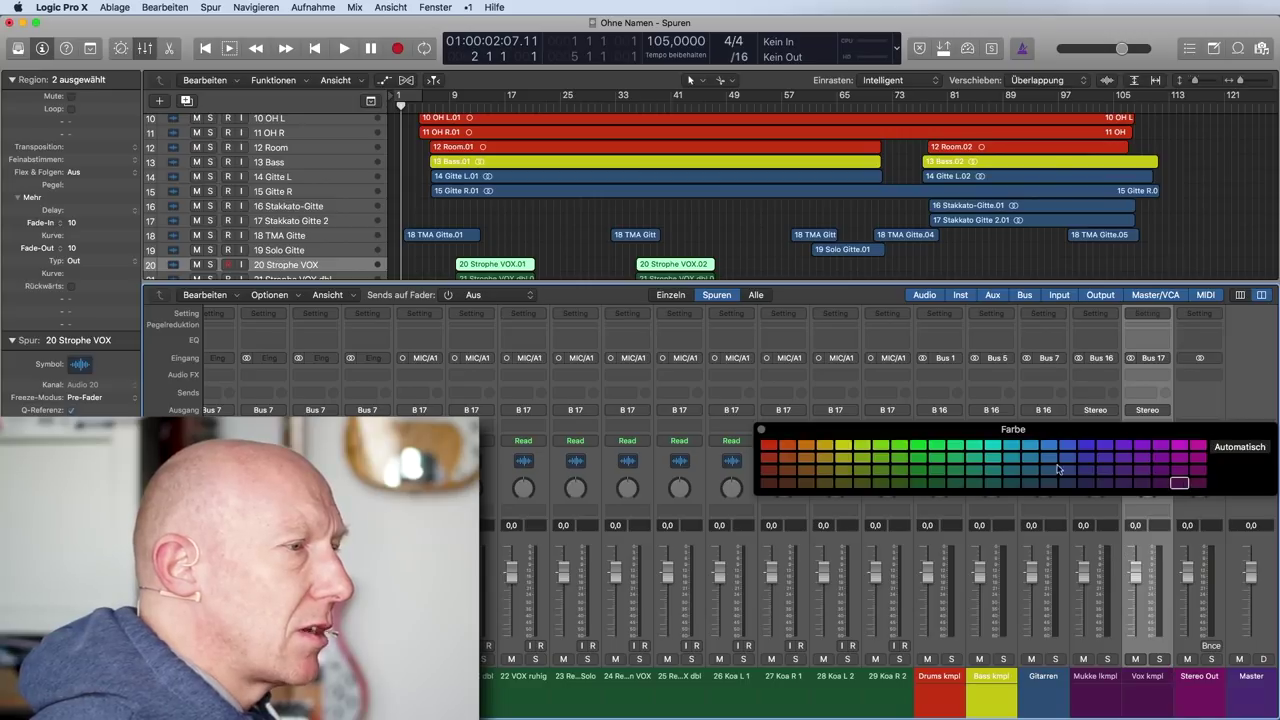
left_click(762, 430)
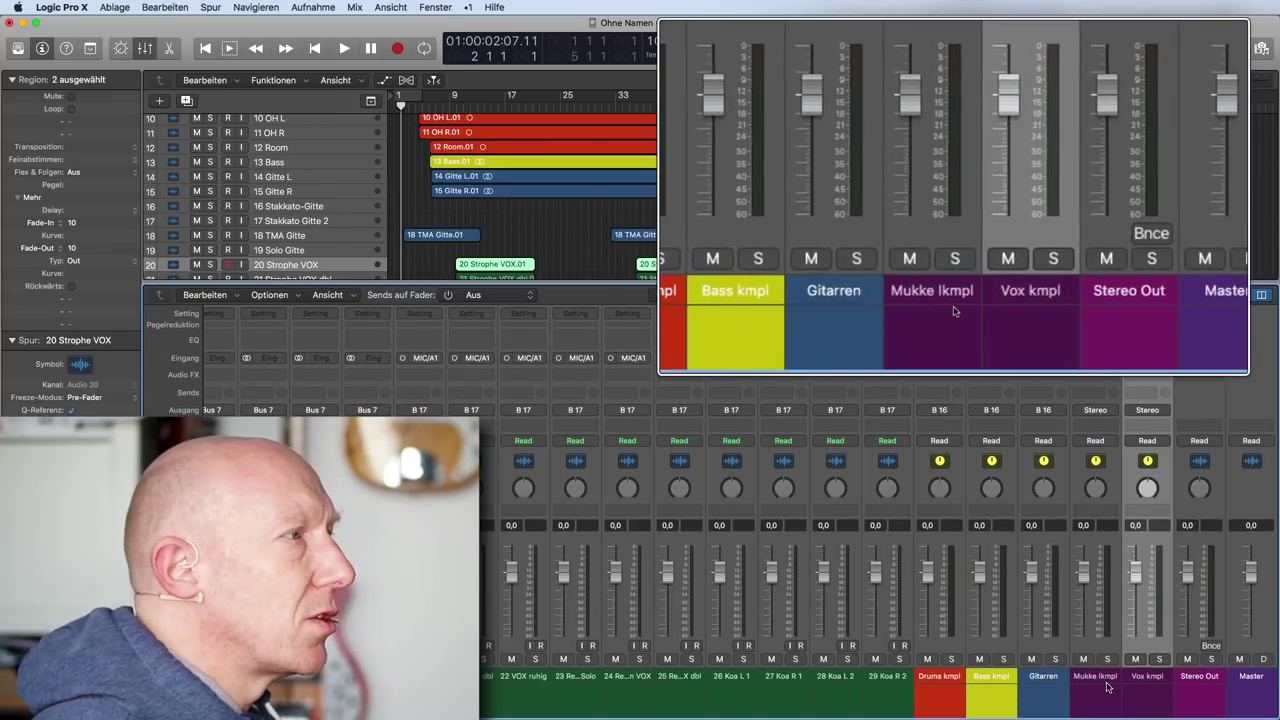
Step: Correct the name of the aux channel fed by Bus 16 to "Mukke kmpl"
double_click(1096, 677)
key("BackSpace")
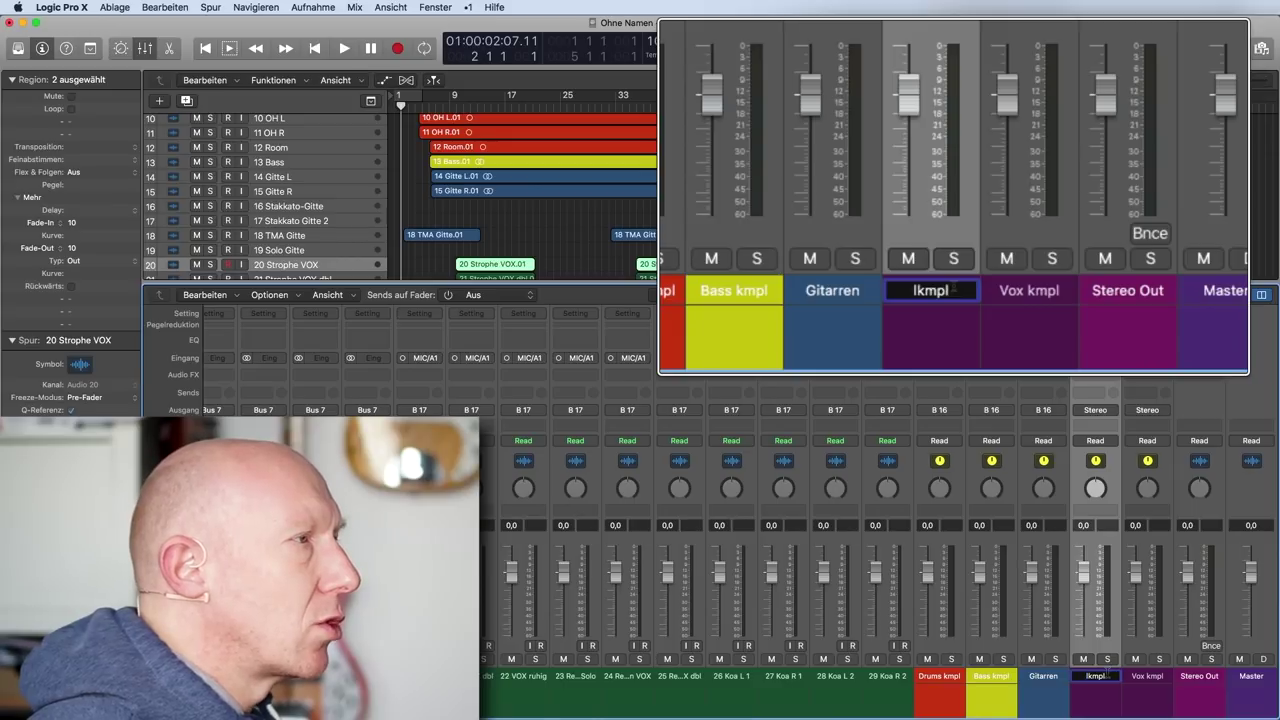
type("Mukke")
key("Return")
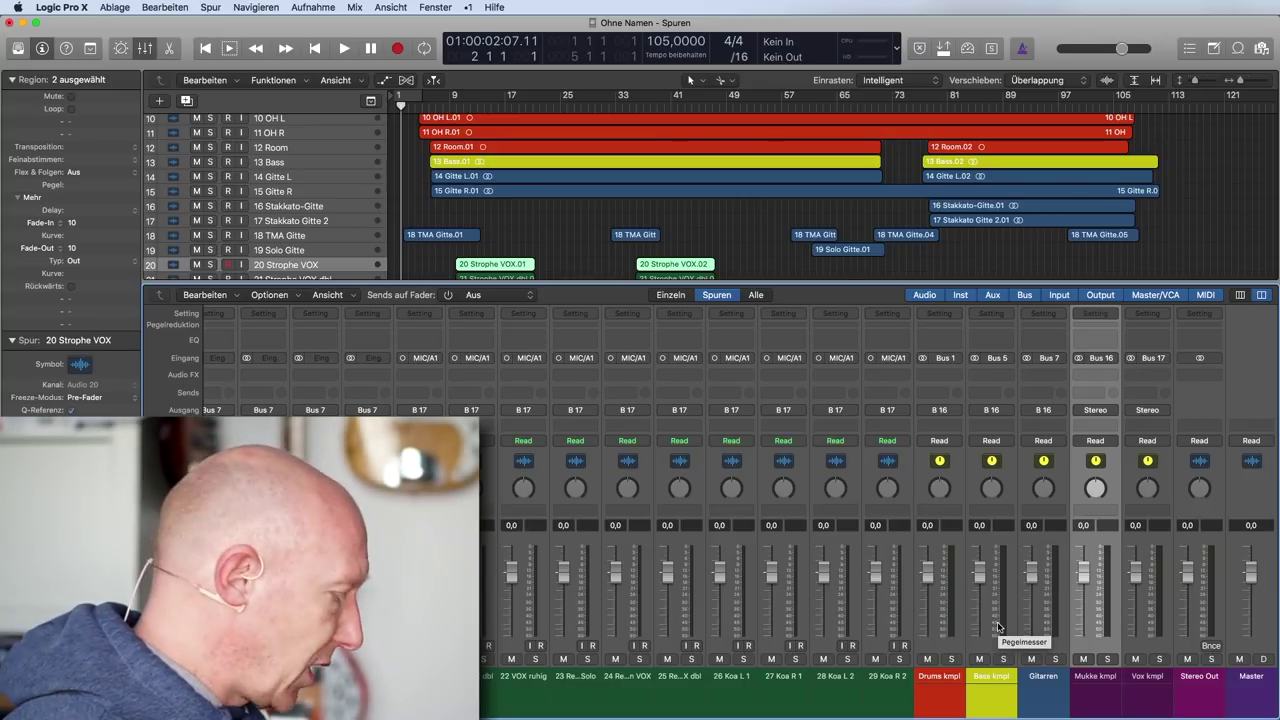
scroll(953, 538, "left", 10)
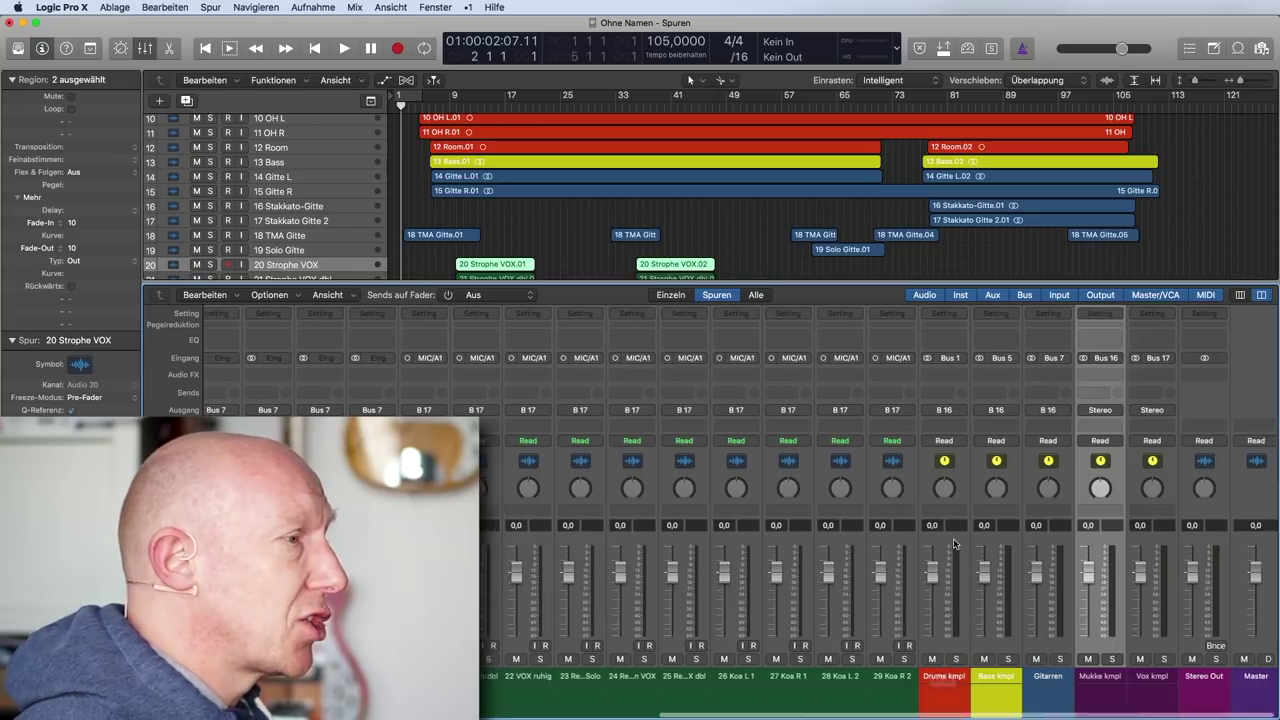
scroll(953, 543, "left", 1)
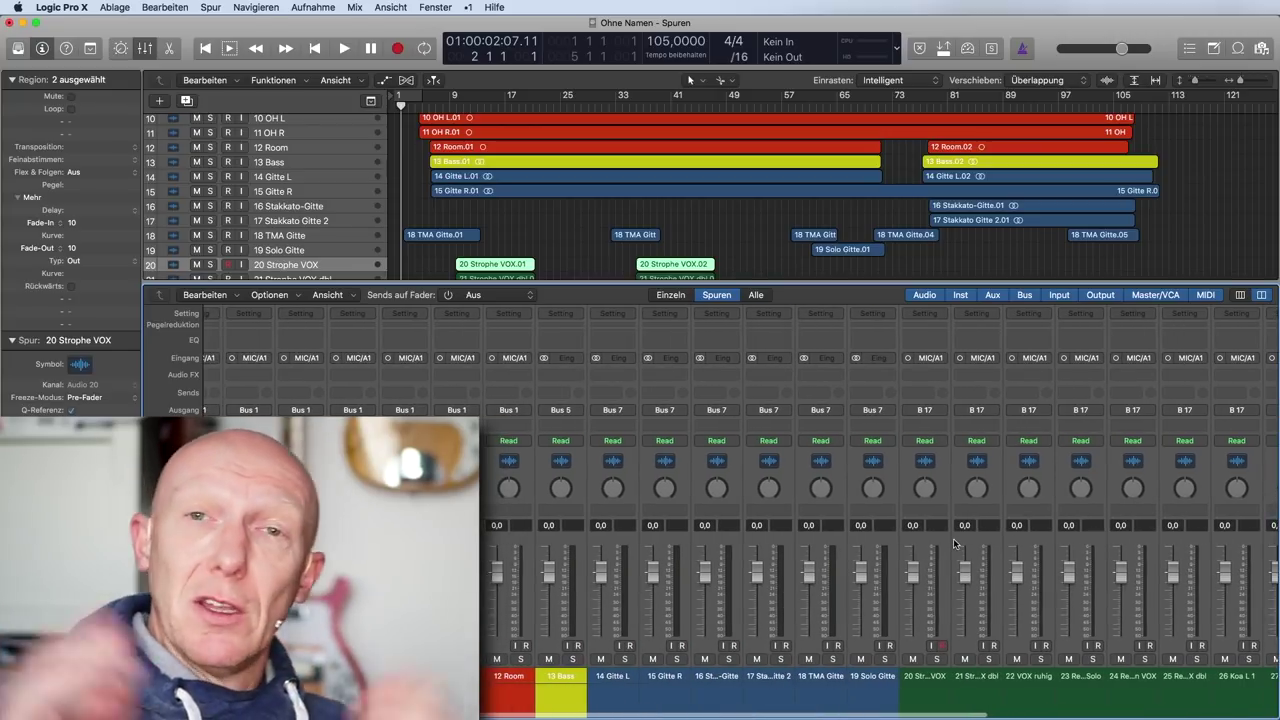